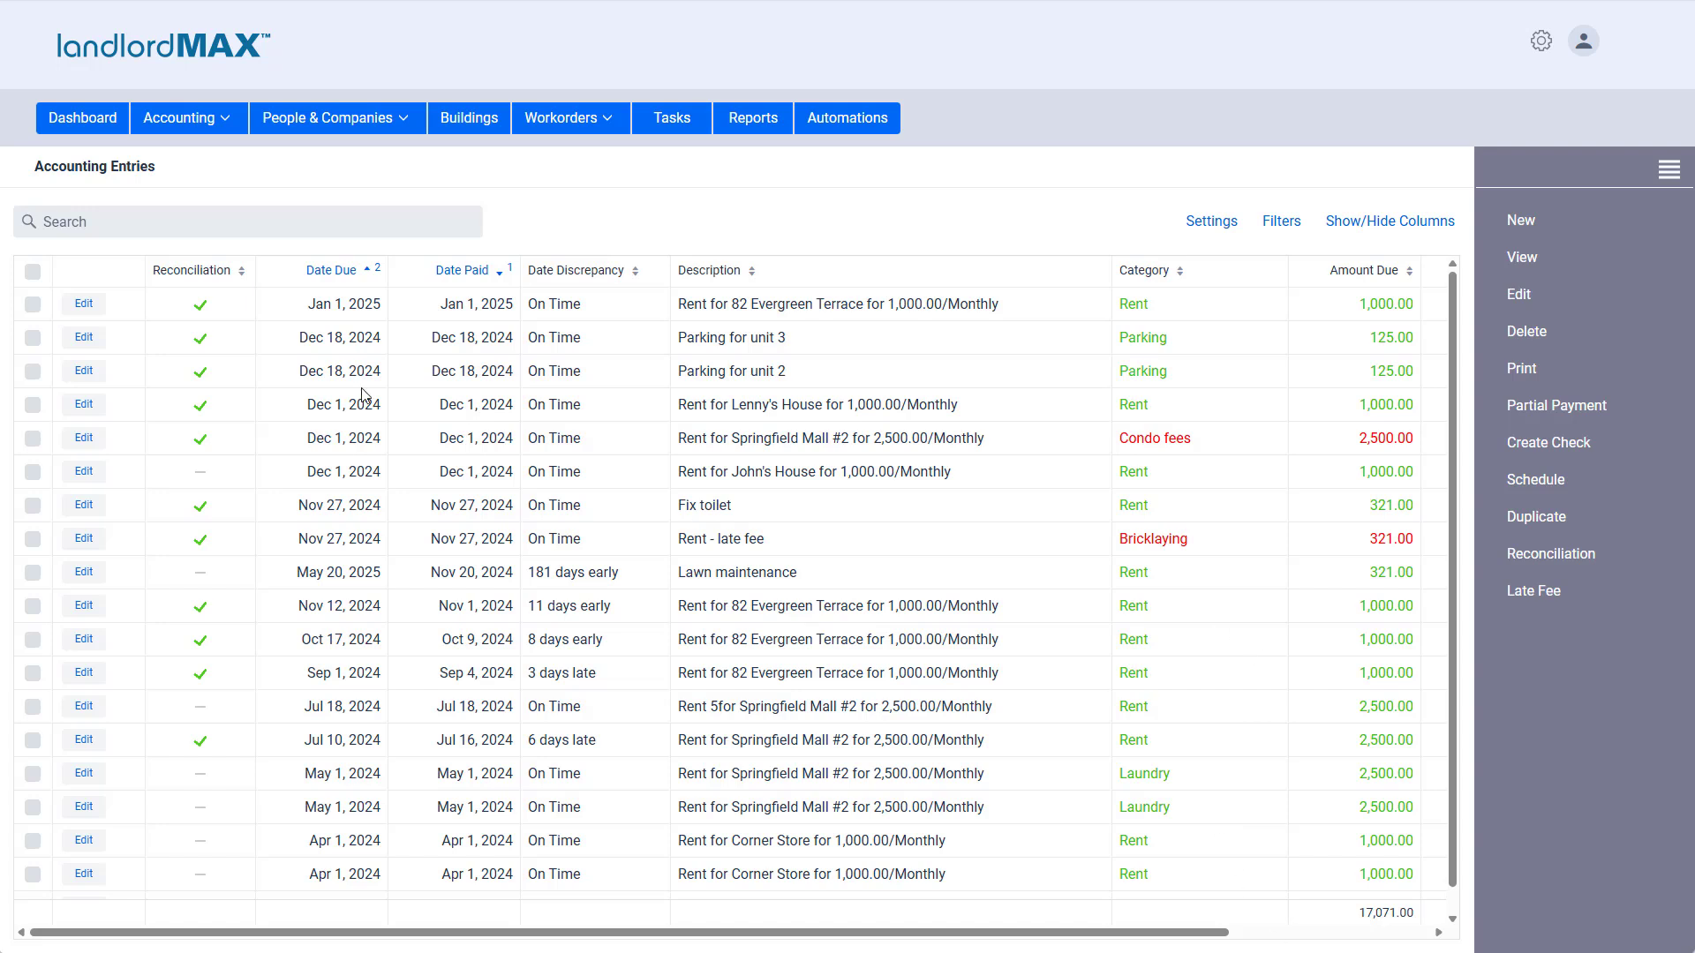
Step: Hide the Reconciliation column in the accounting entries table, and show it again
{"action": "left_click", "coordinate": [1370, 231]}
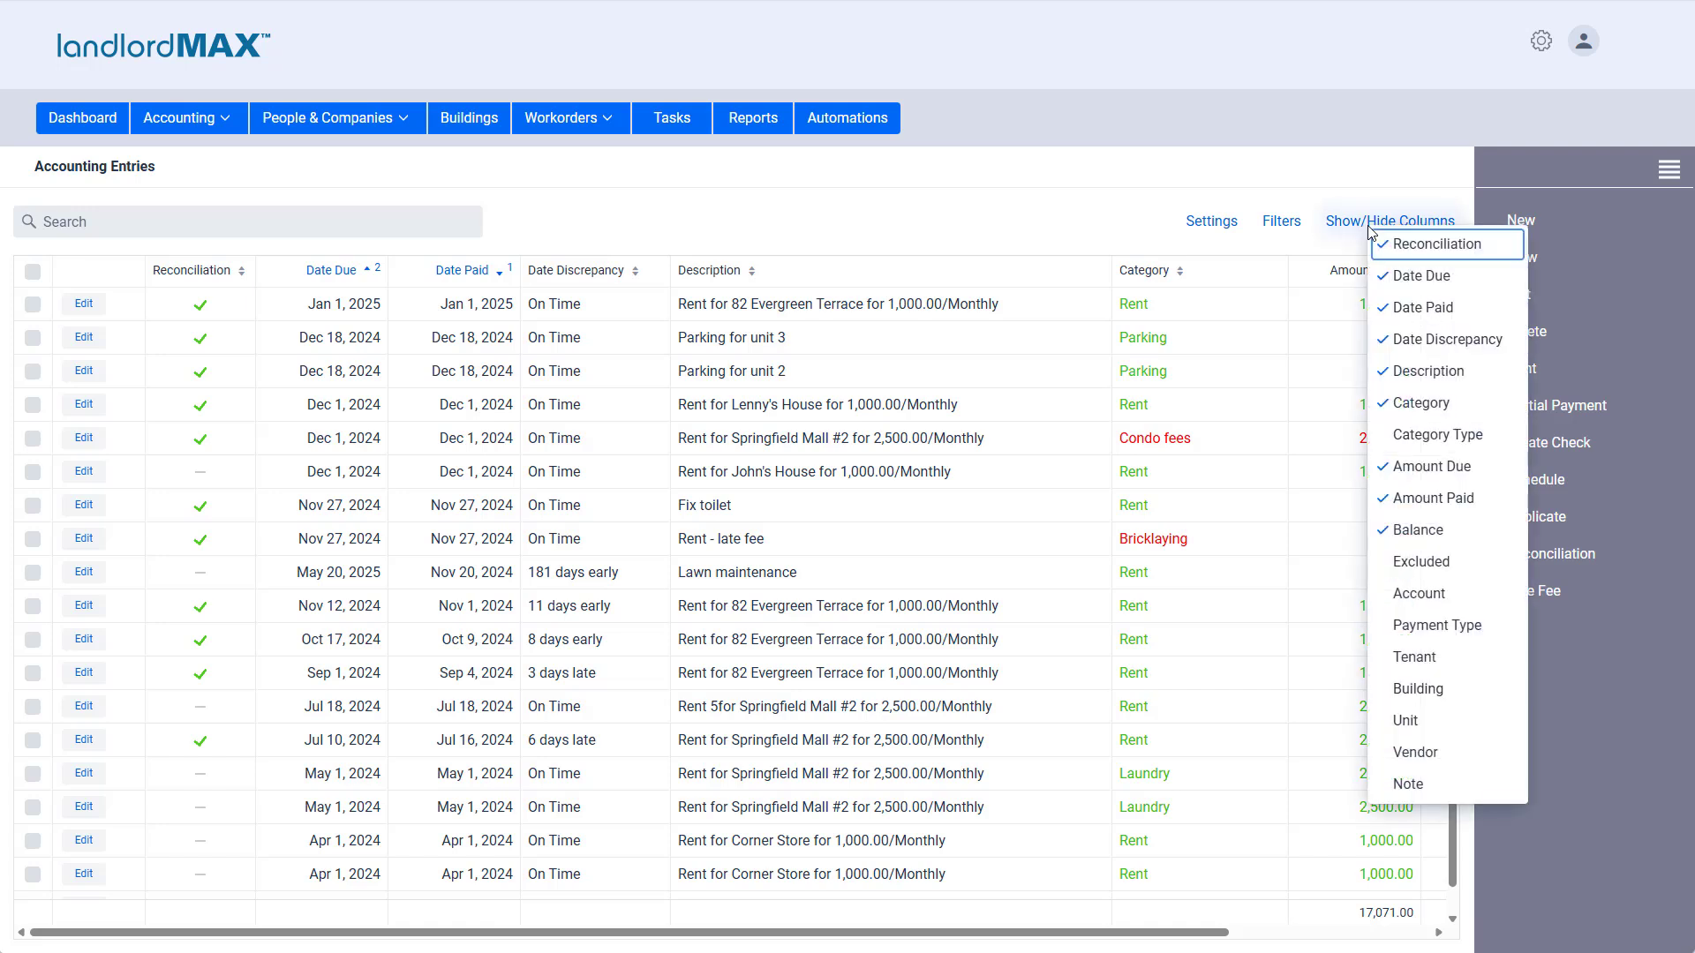
{"action": "left_click", "coordinate": [1418, 250]}
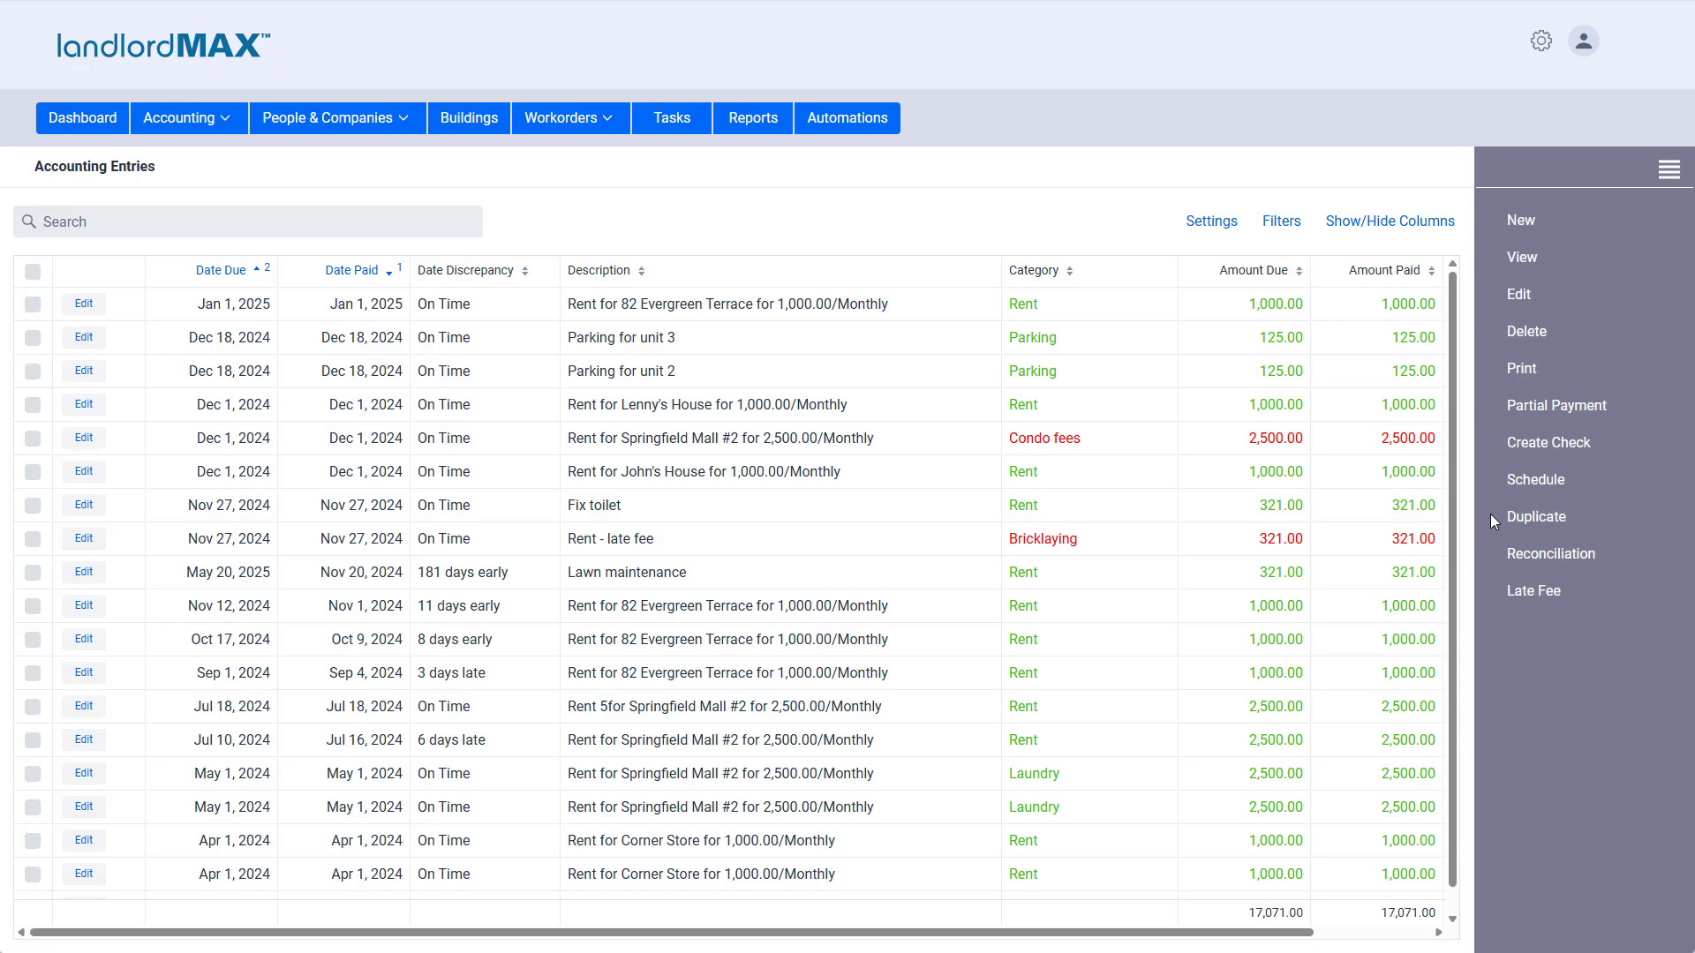
{"action": "left_click", "coordinate": [1373, 226]}
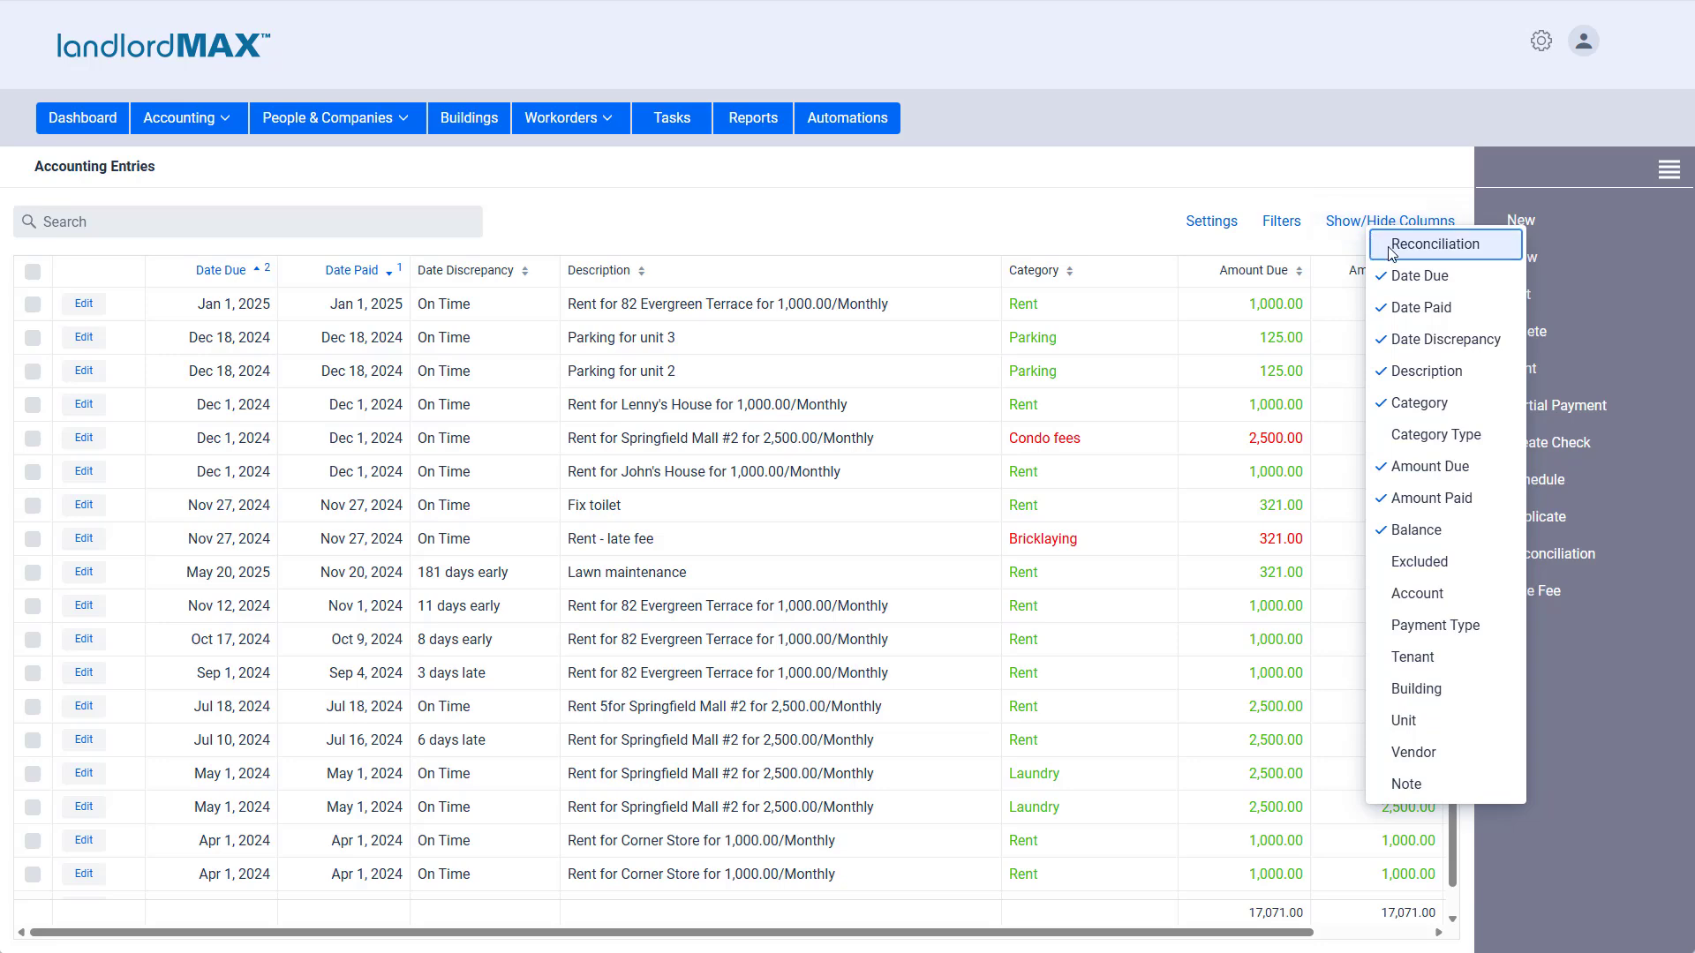
{"action": "left_click", "coordinate": [1391, 250]}
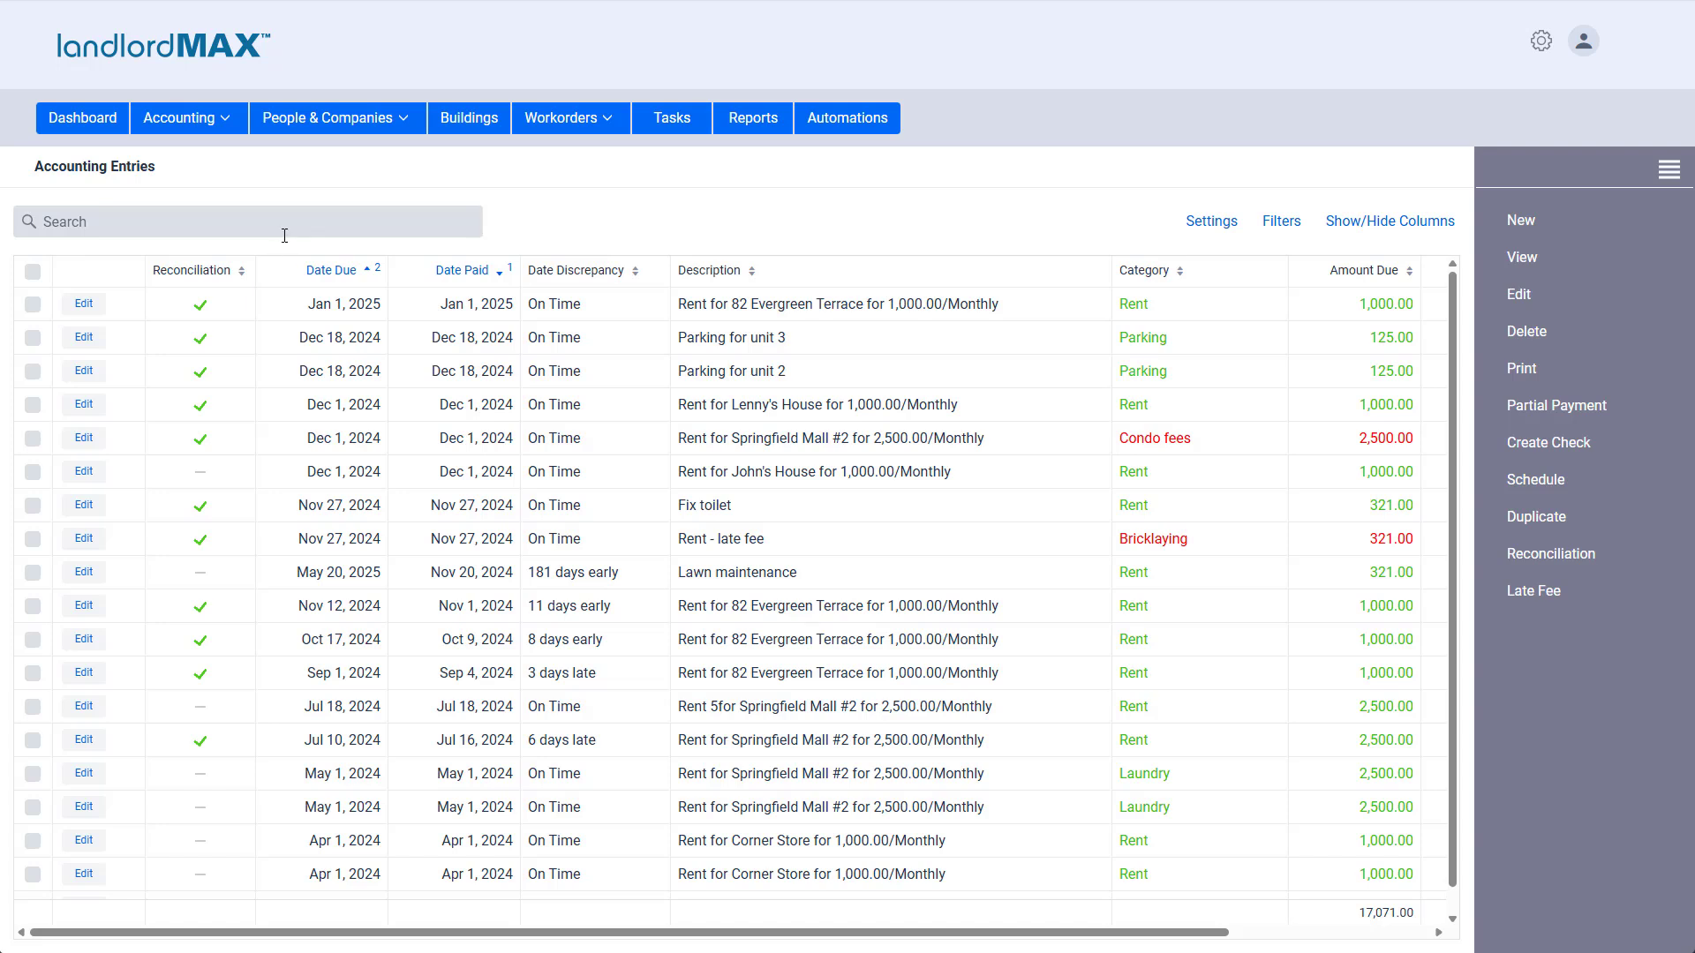
Step: Filter the accounting entries to unreconciled ones only, and look over the other available filters
{"action": "left_click", "coordinate": [1290, 228]}
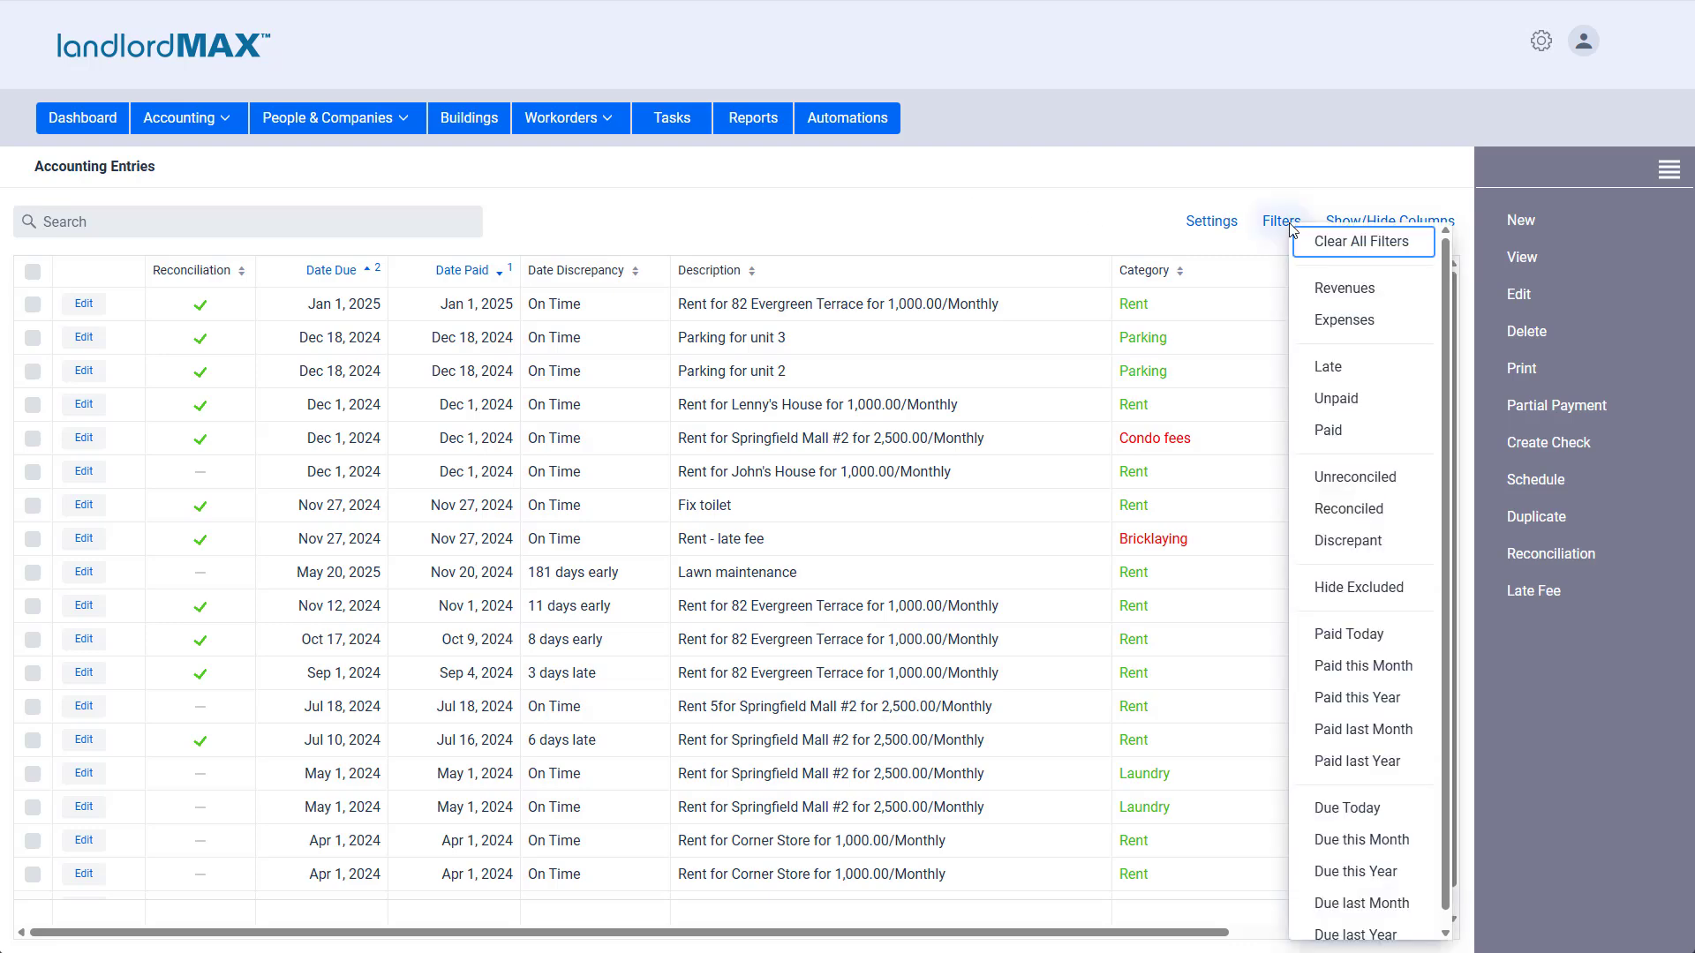
{"action": "left_click", "coordinate": [1343, 488]}
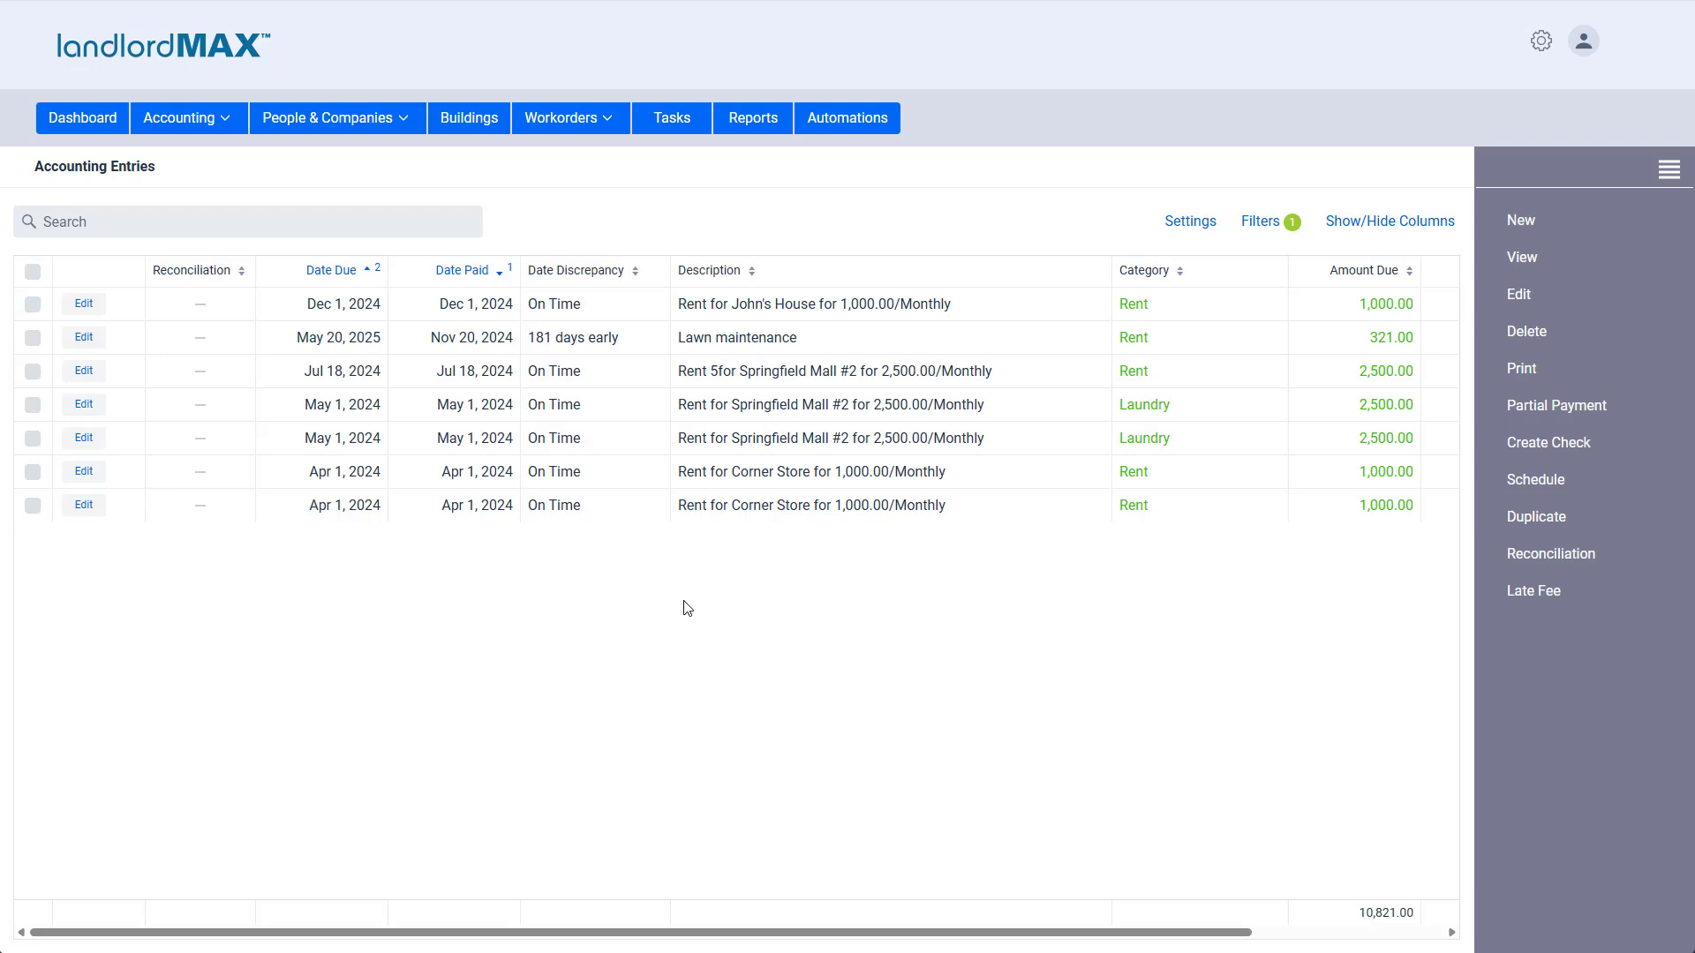
{"action": "left_click", "coordinate": [1262, 222]}
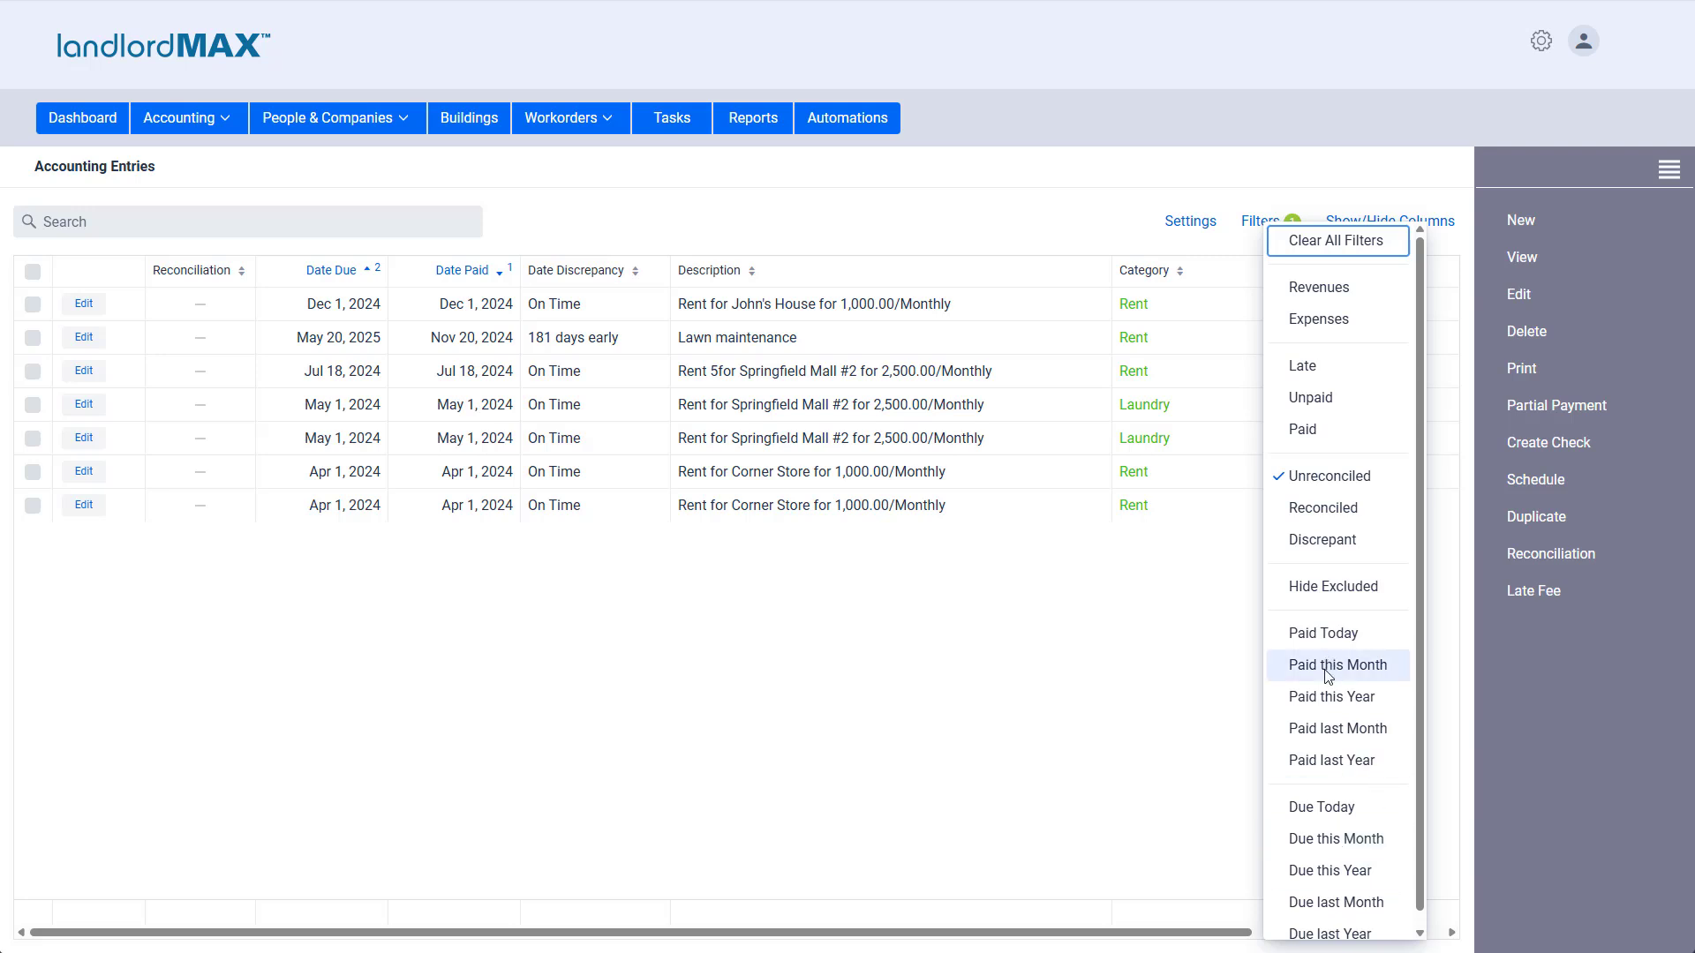
{"action": "left_click", "coordinate": [1150, 593]}
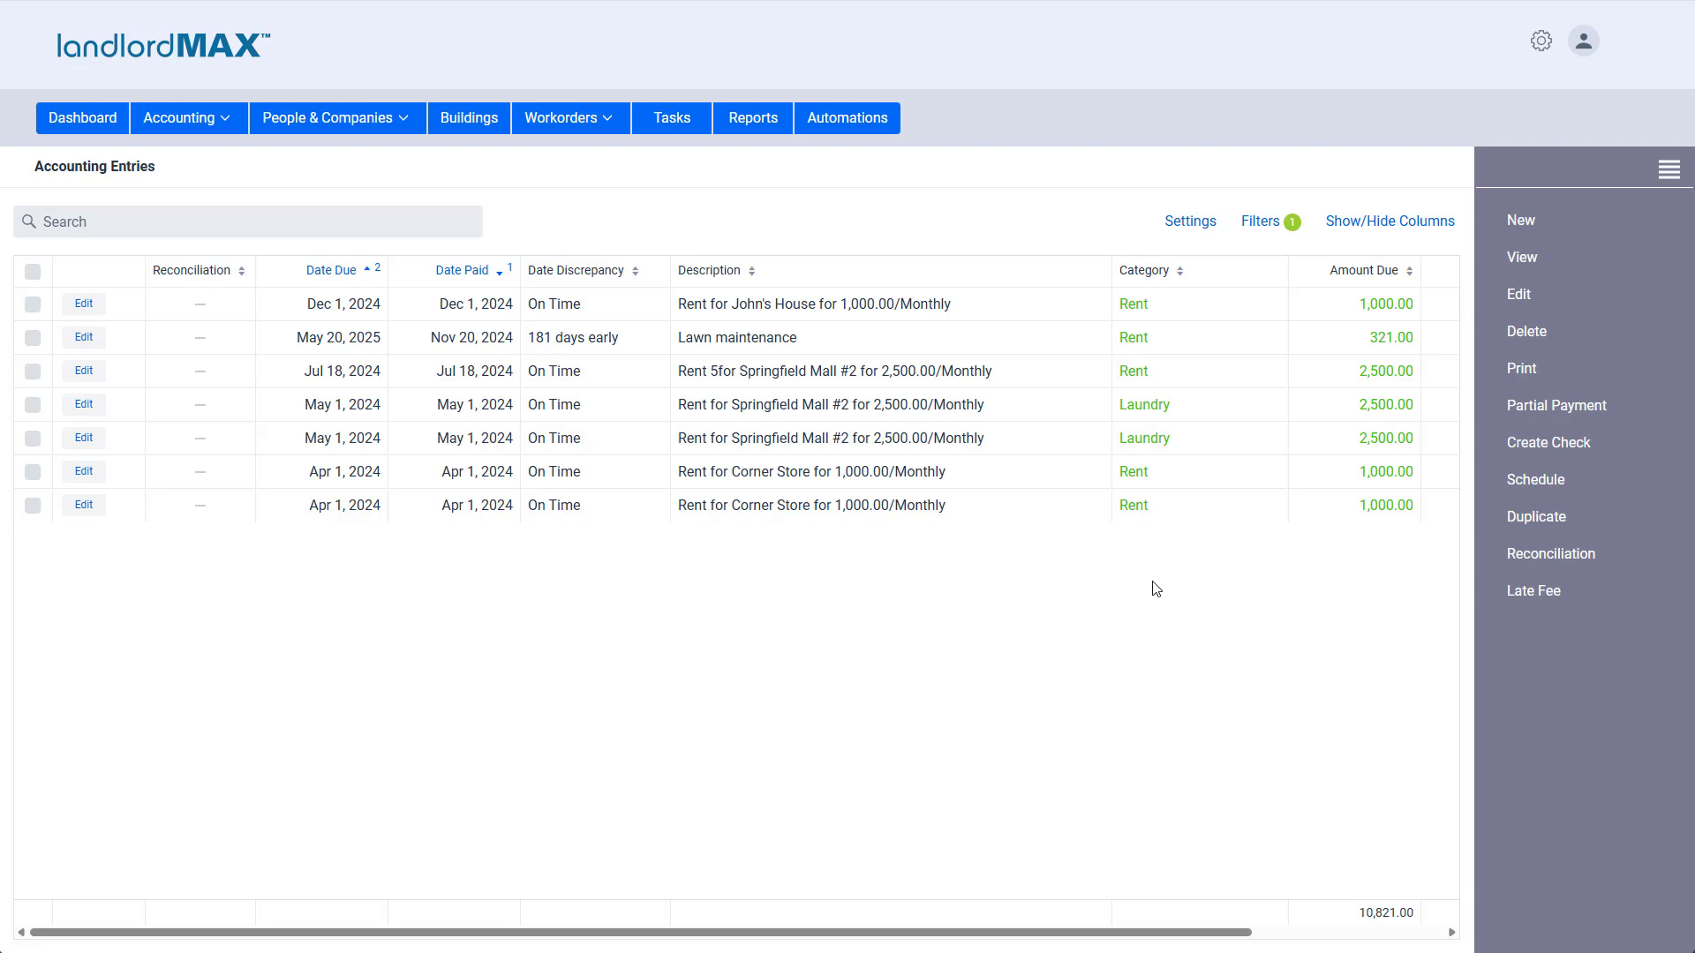
Step: Remove the Unreconciled filter from the accounting entries, and review the Reconciled and Discrepant filter options
{"action": "left_click", "coordinate": [1261, 224]}
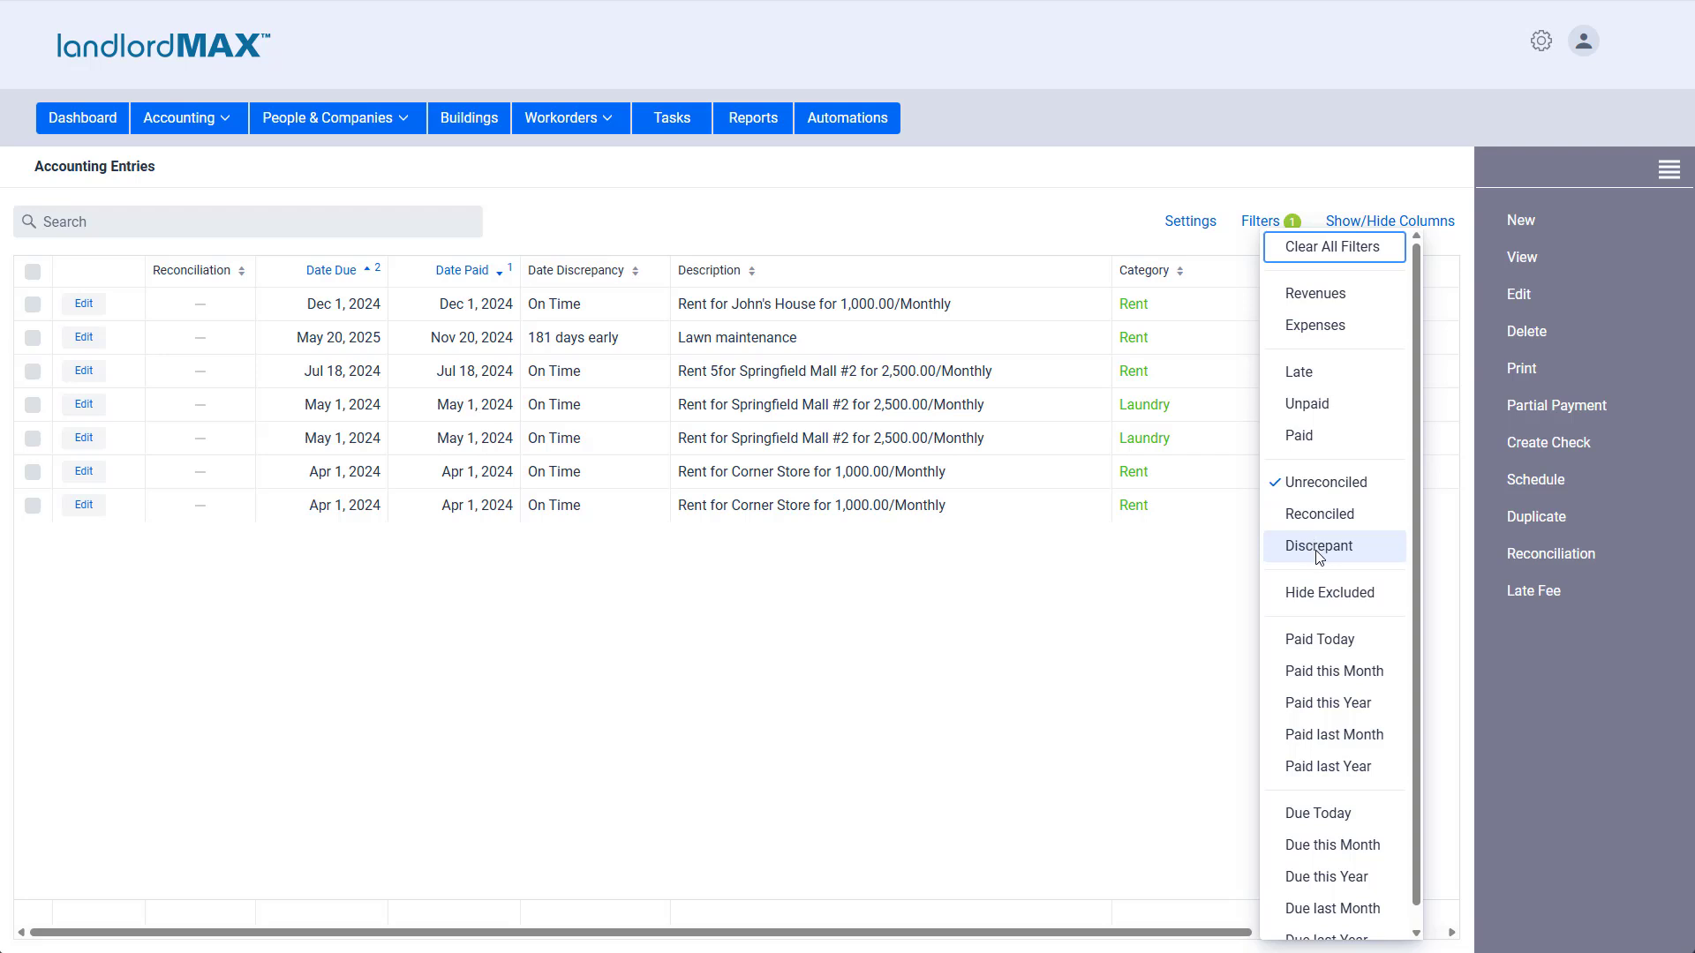
{"action": "left_click", "coordinate": [1314, 490]}
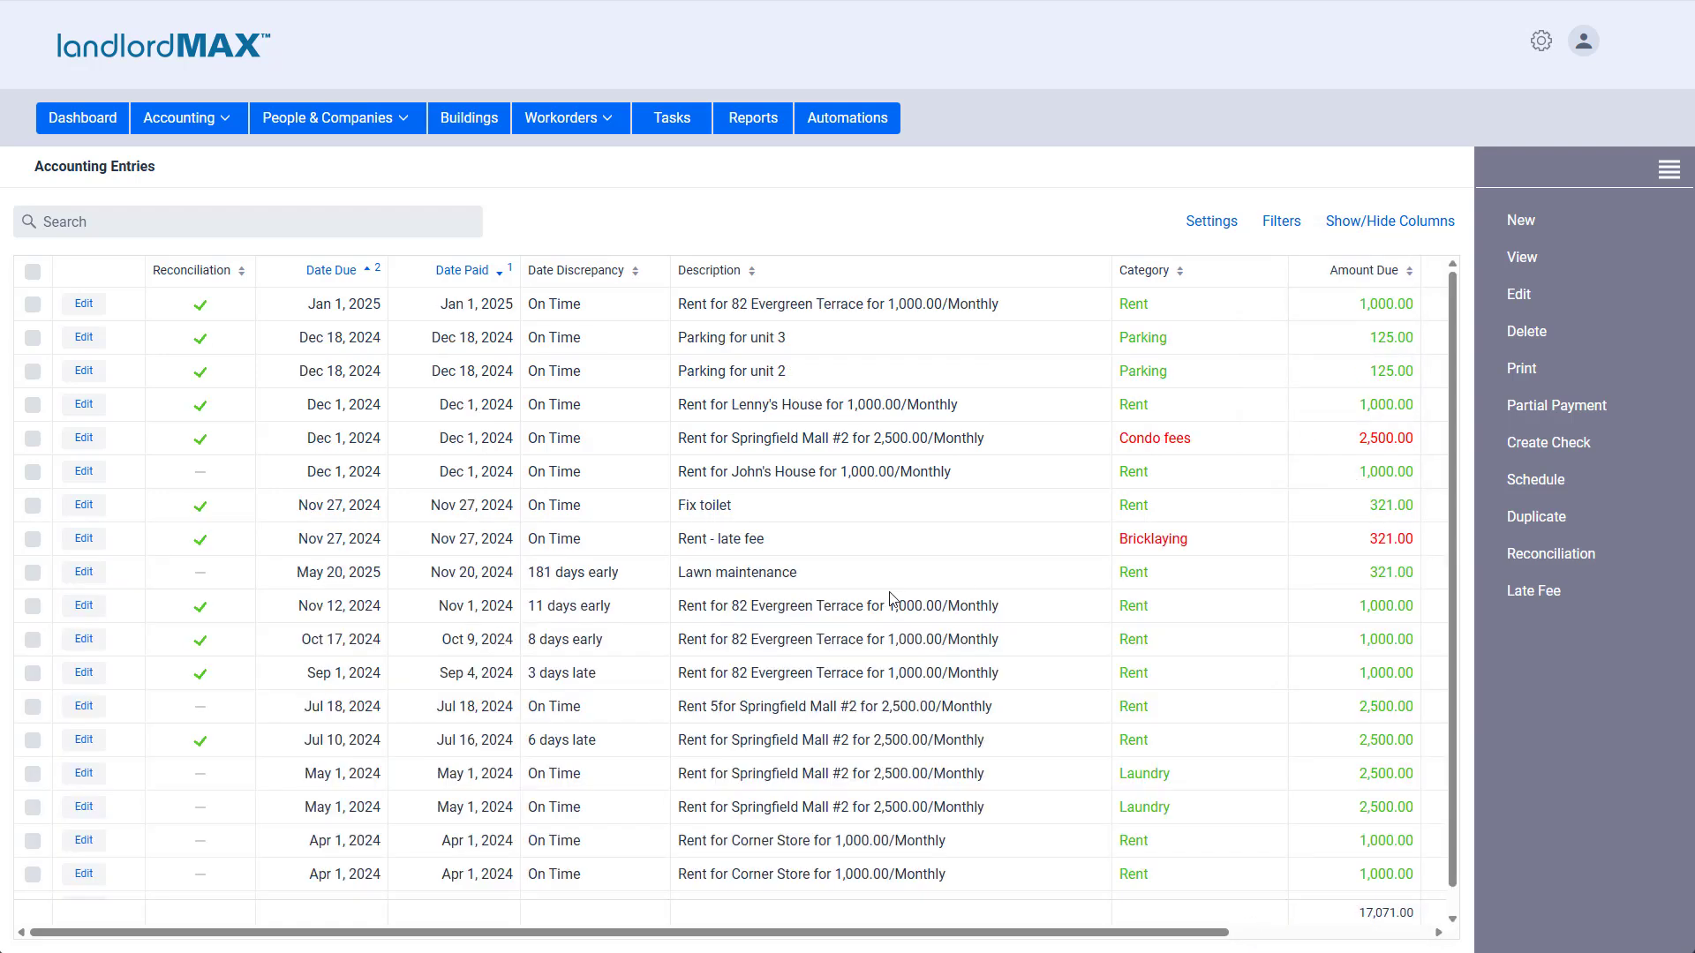
{"action": "left_click", "coordinate": [1285, 229]}
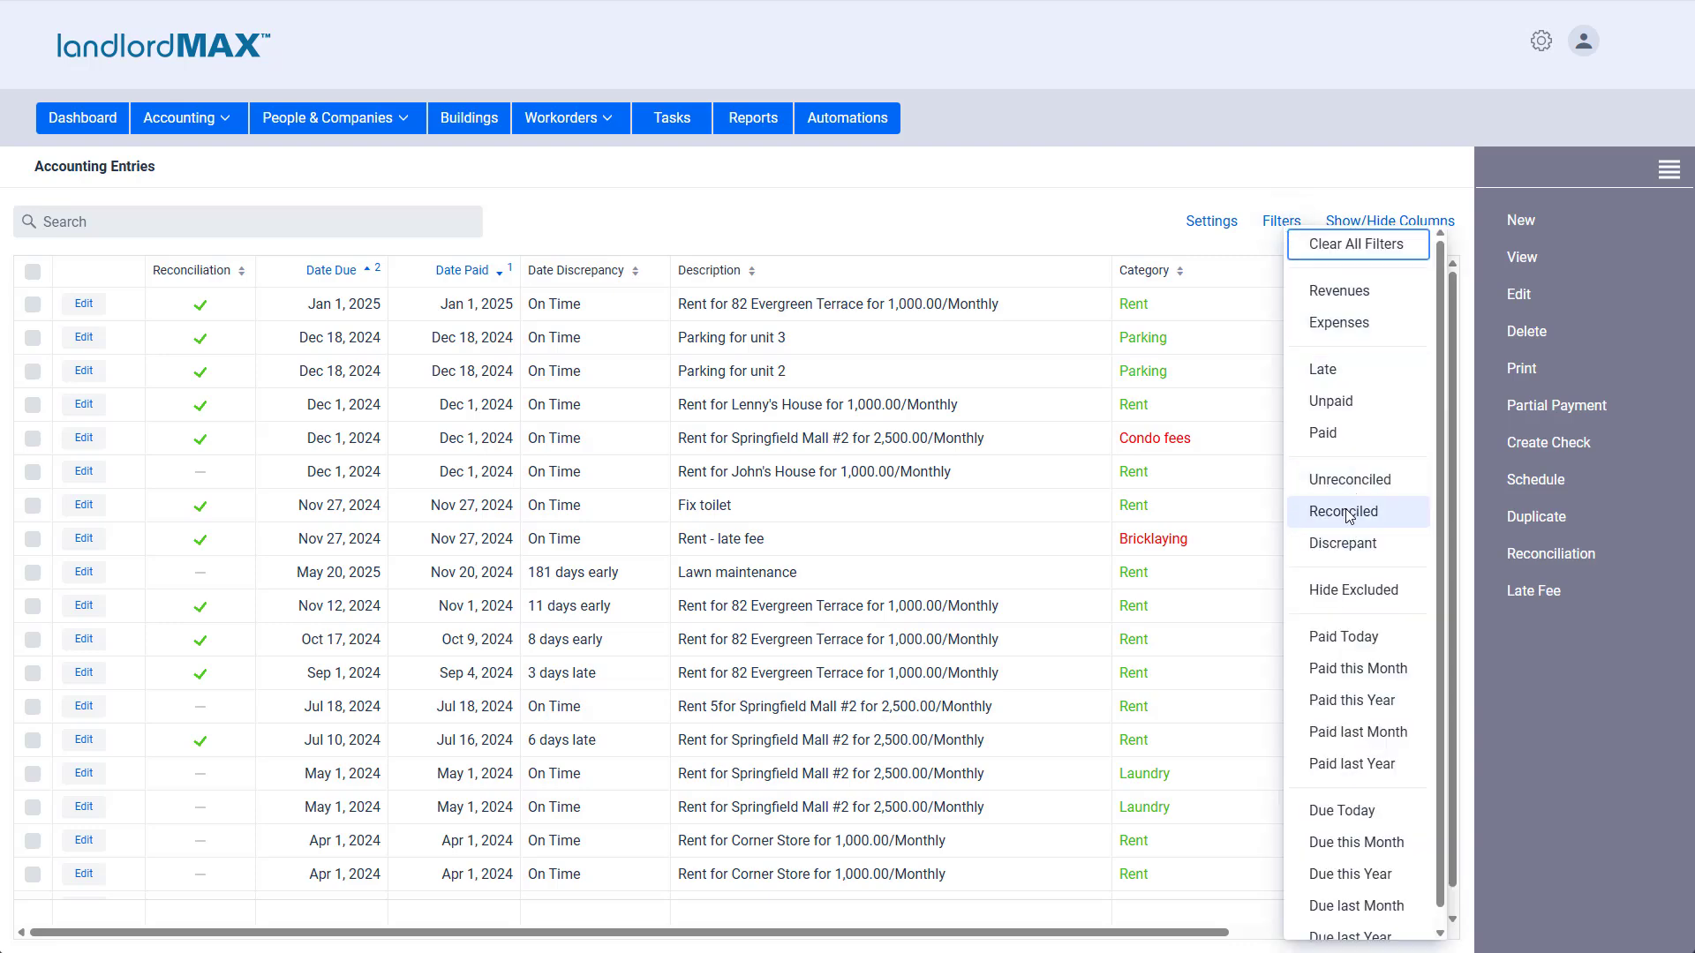
{"action": "left_click", "coordinate": [260, 225]}
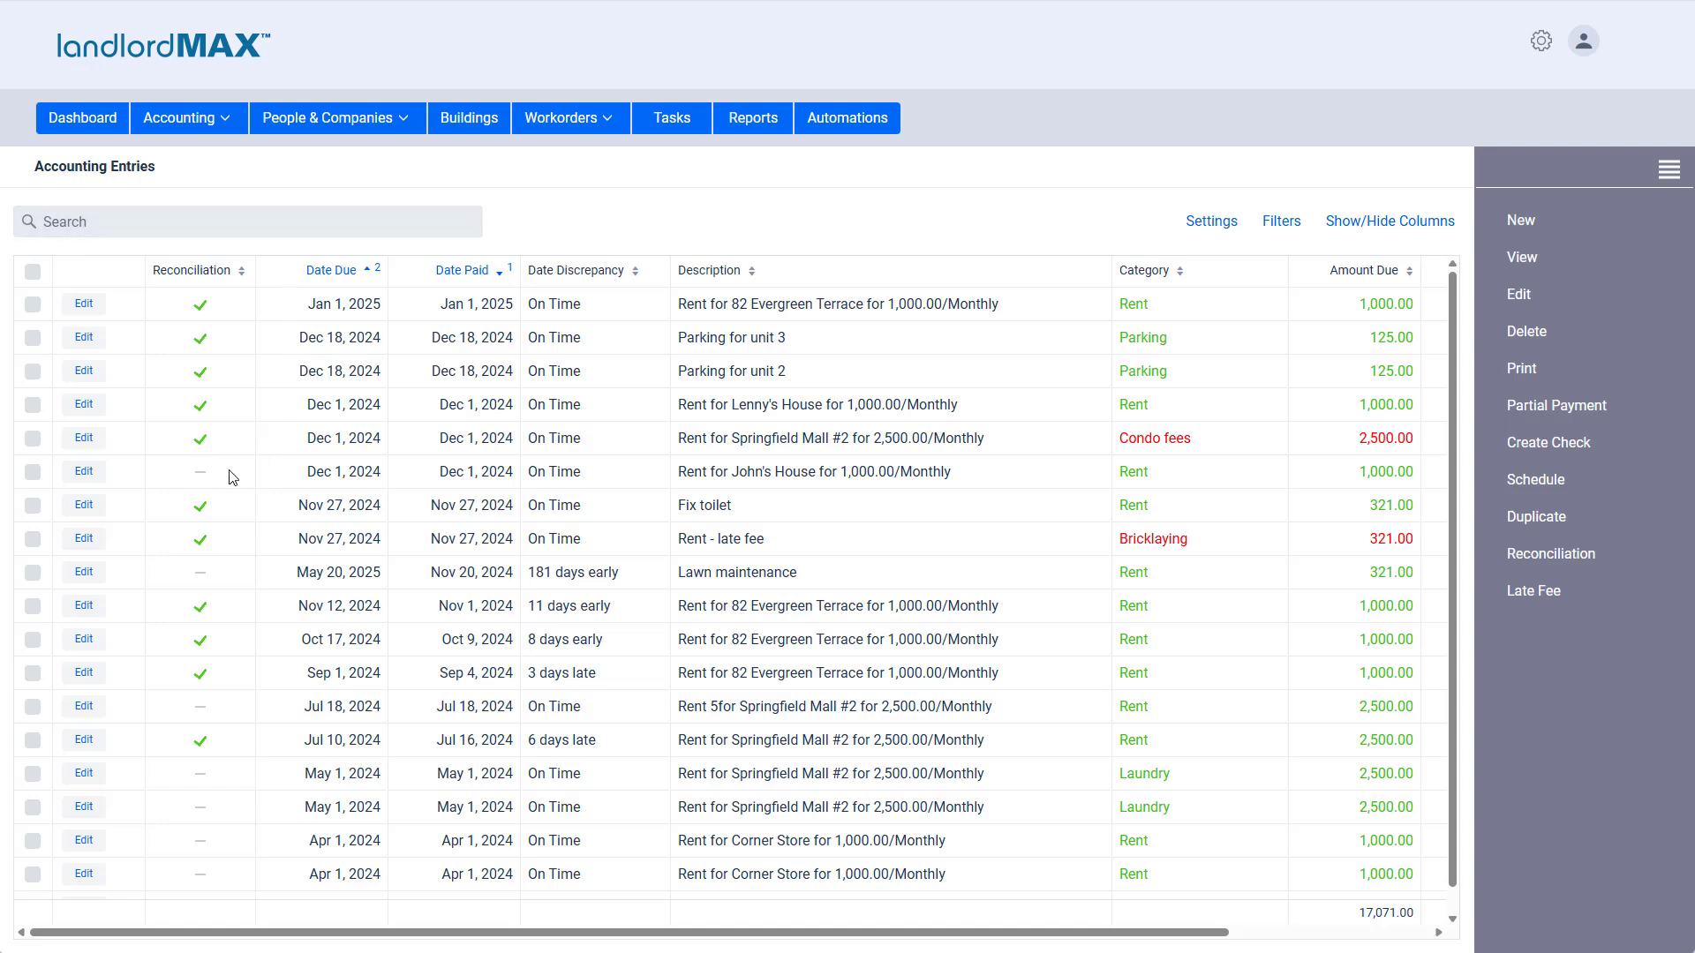
Step: Mark the unreconciled rent entry due Dec 1, 2024 as discrepant and dismiss the notification
{"action": "right_click", "coordinate": [299, 479]}
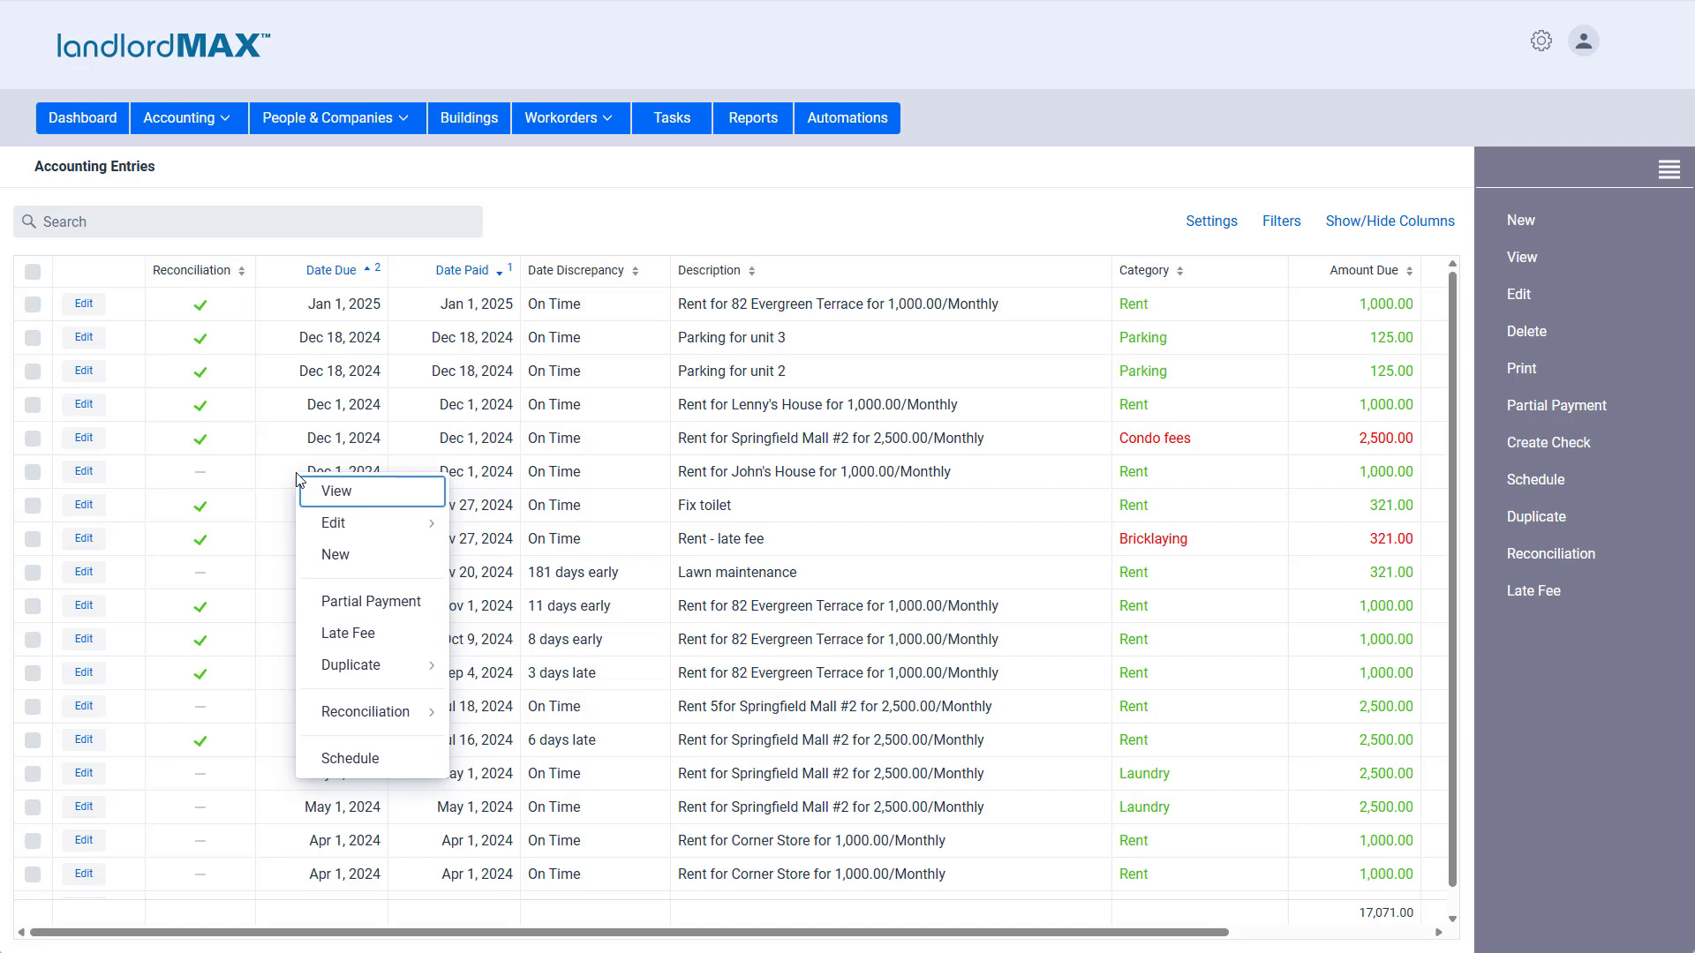
{"action": "mouse_move", "coordinate": [380, 715]}
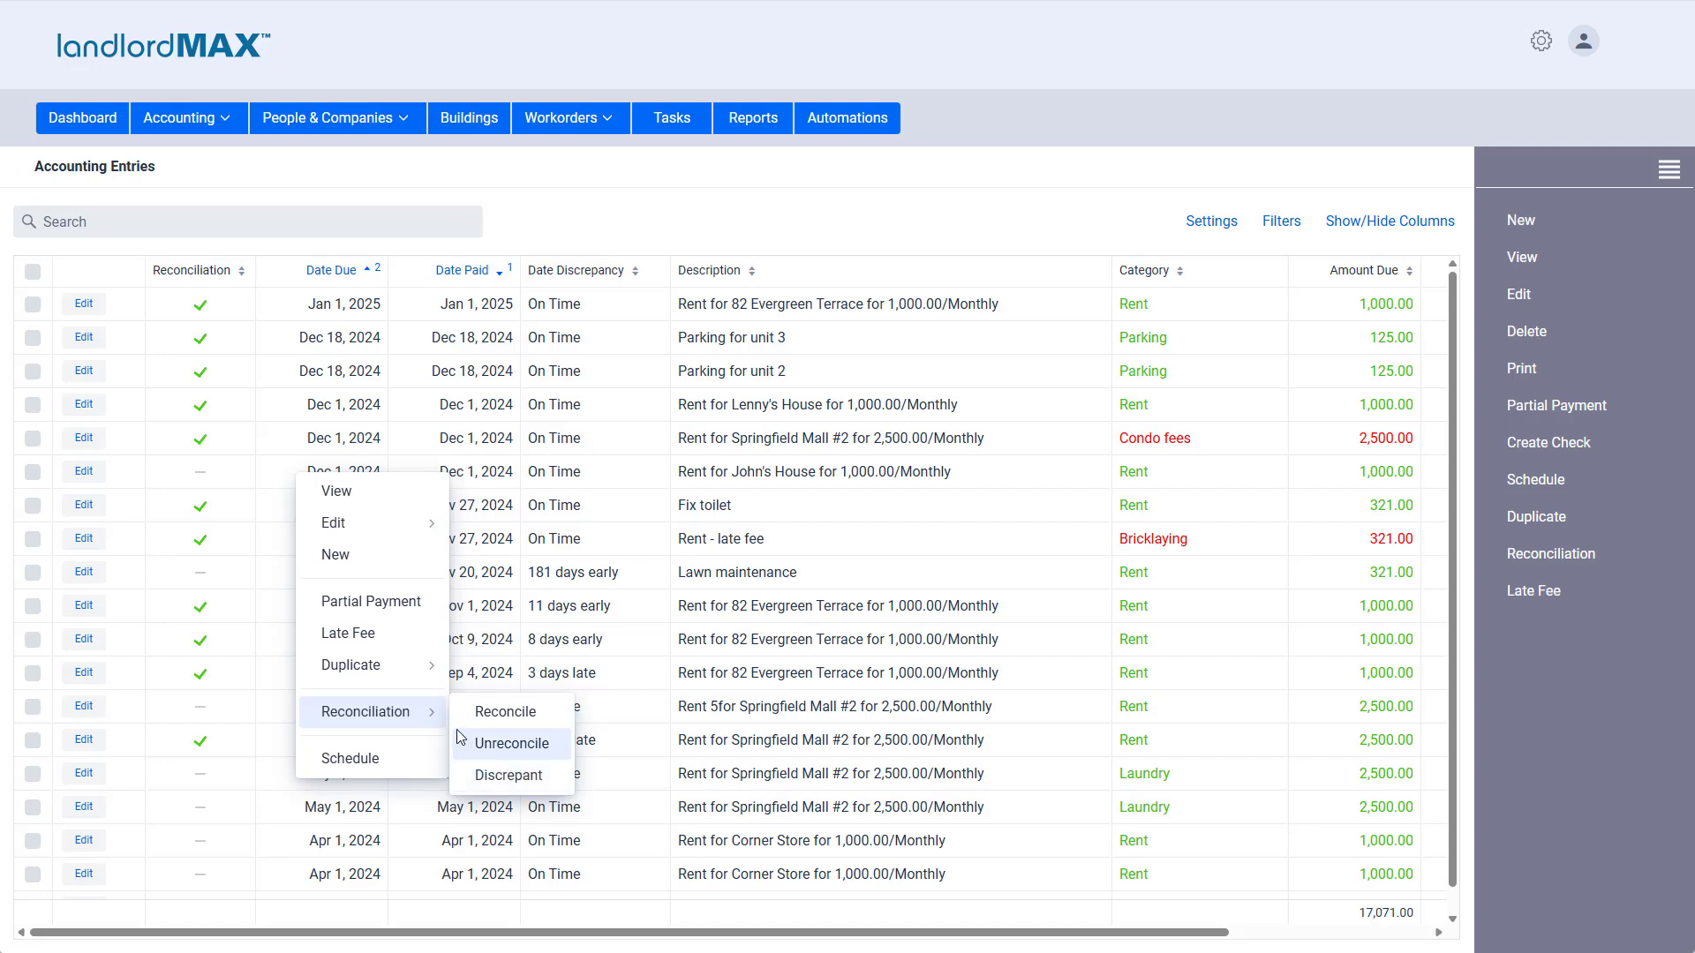
{"action": "left_click", "coordinate": [506, 774]}
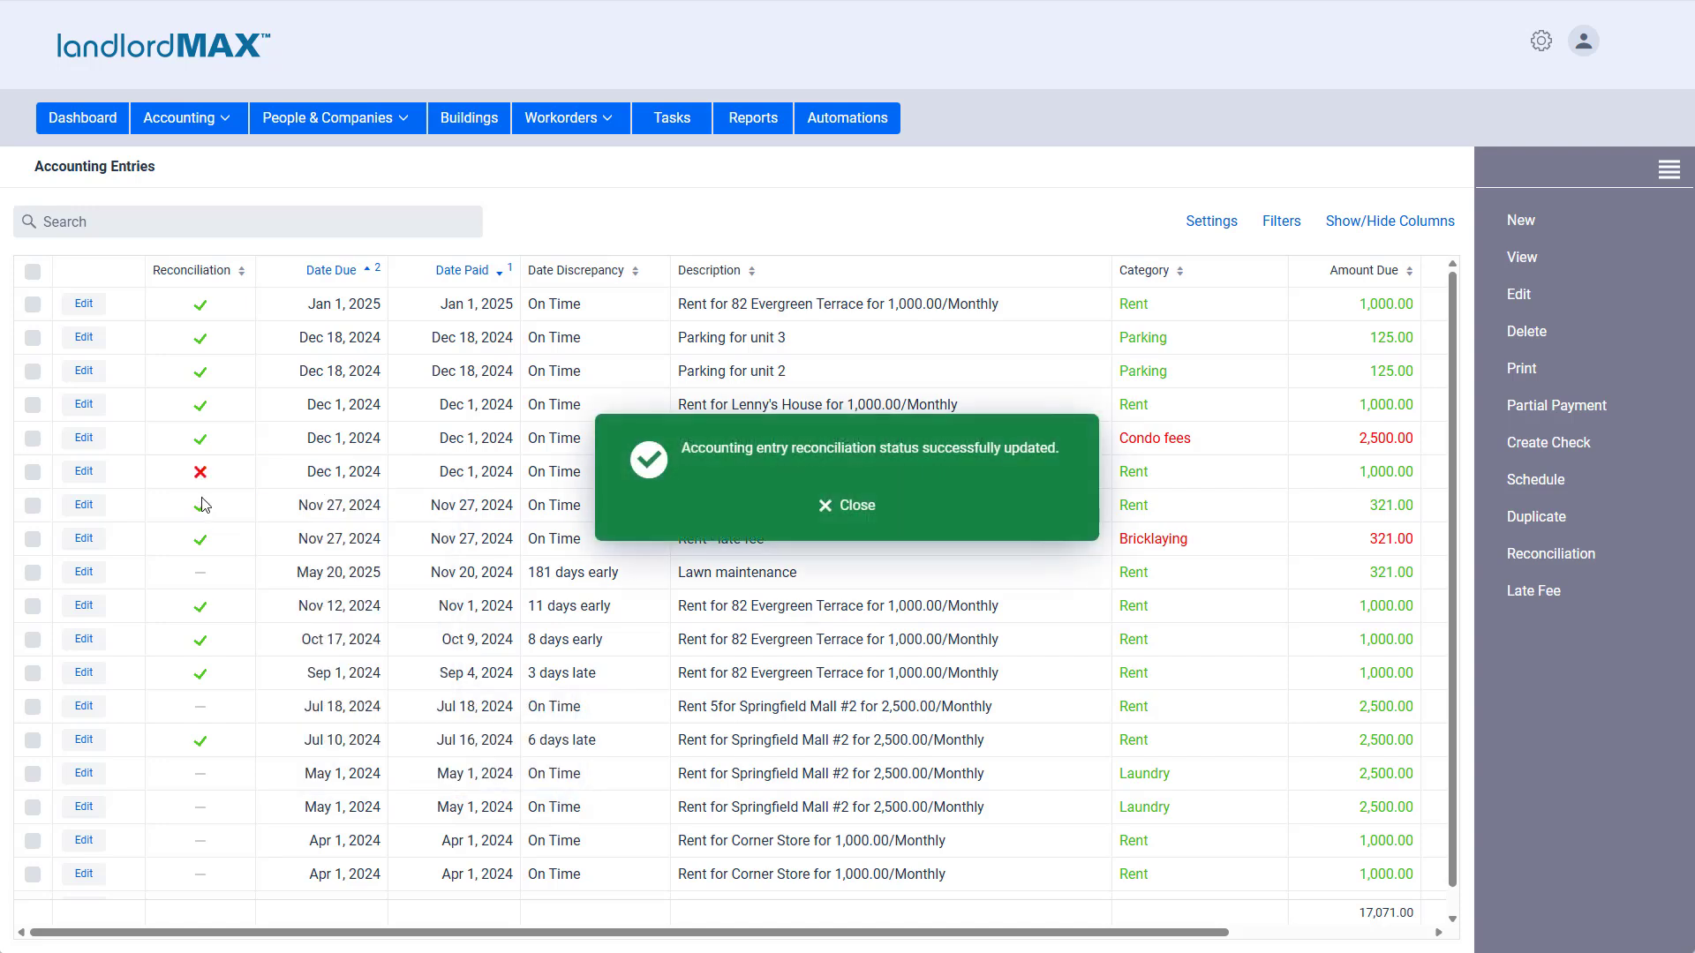
{"action": "left_click", "coordinate": [846, 504]}
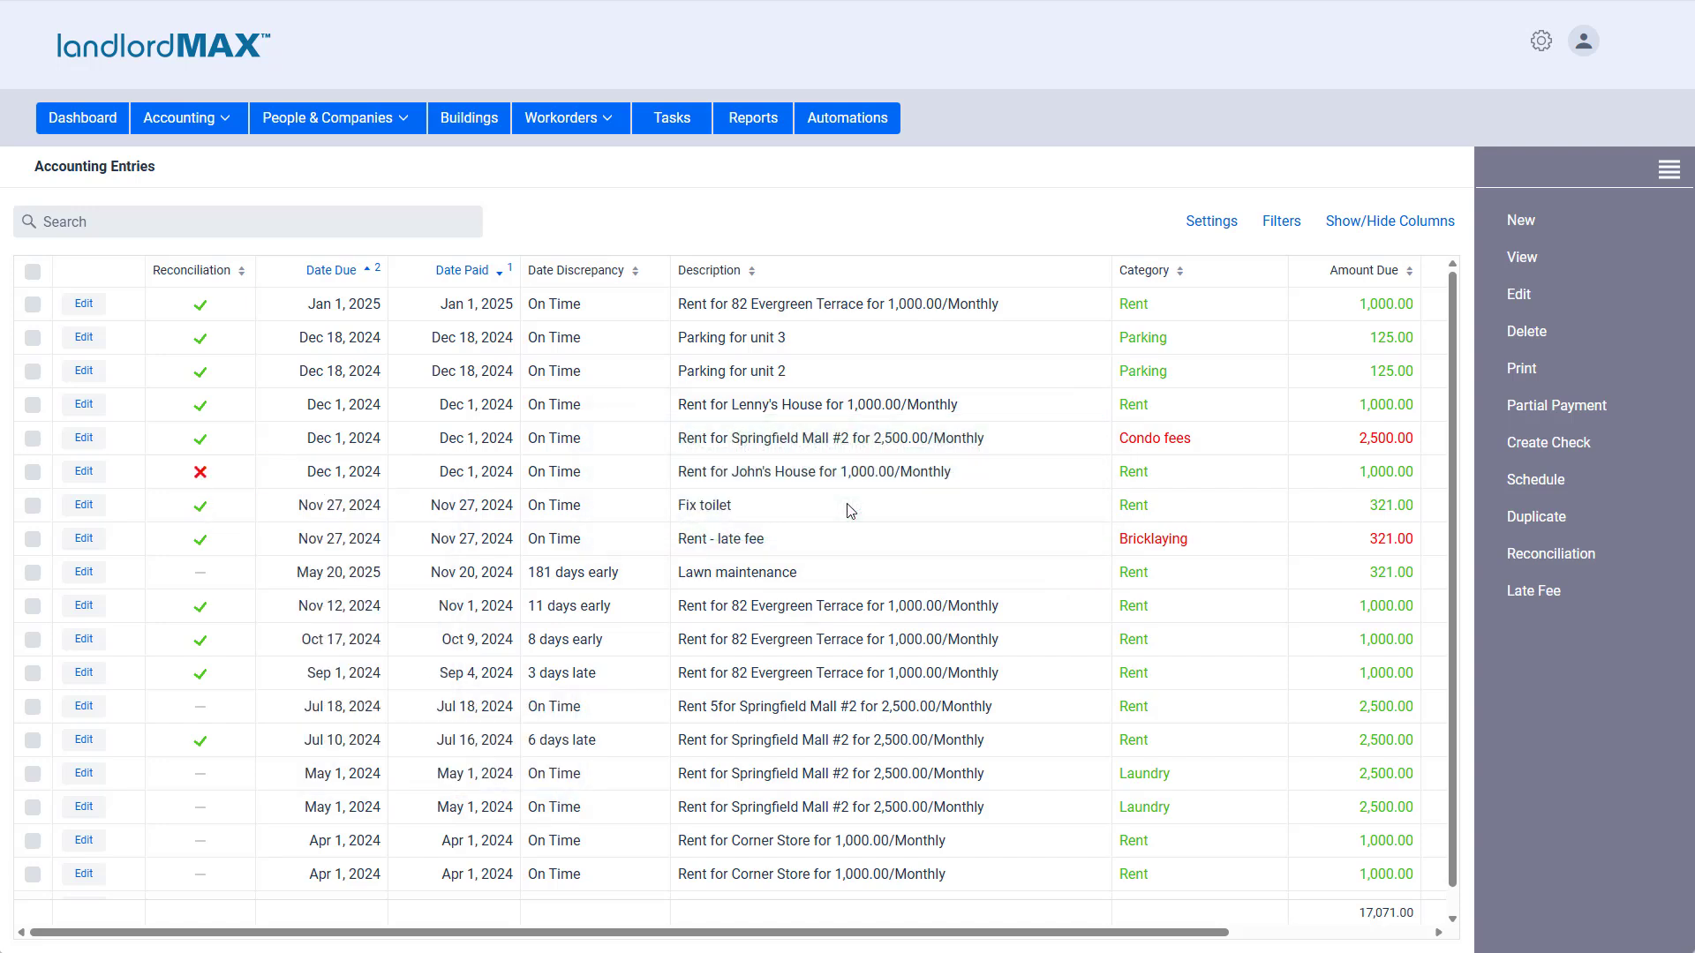
{"action": "mouse_move", "coordinate": [202, 478]}
Step: Mark the three rent entries due Sep 1, Oct 17 and Nov 12, 2024 as unreconciled in one go
{"action": "left_click", "coordinate": [33, 672]}
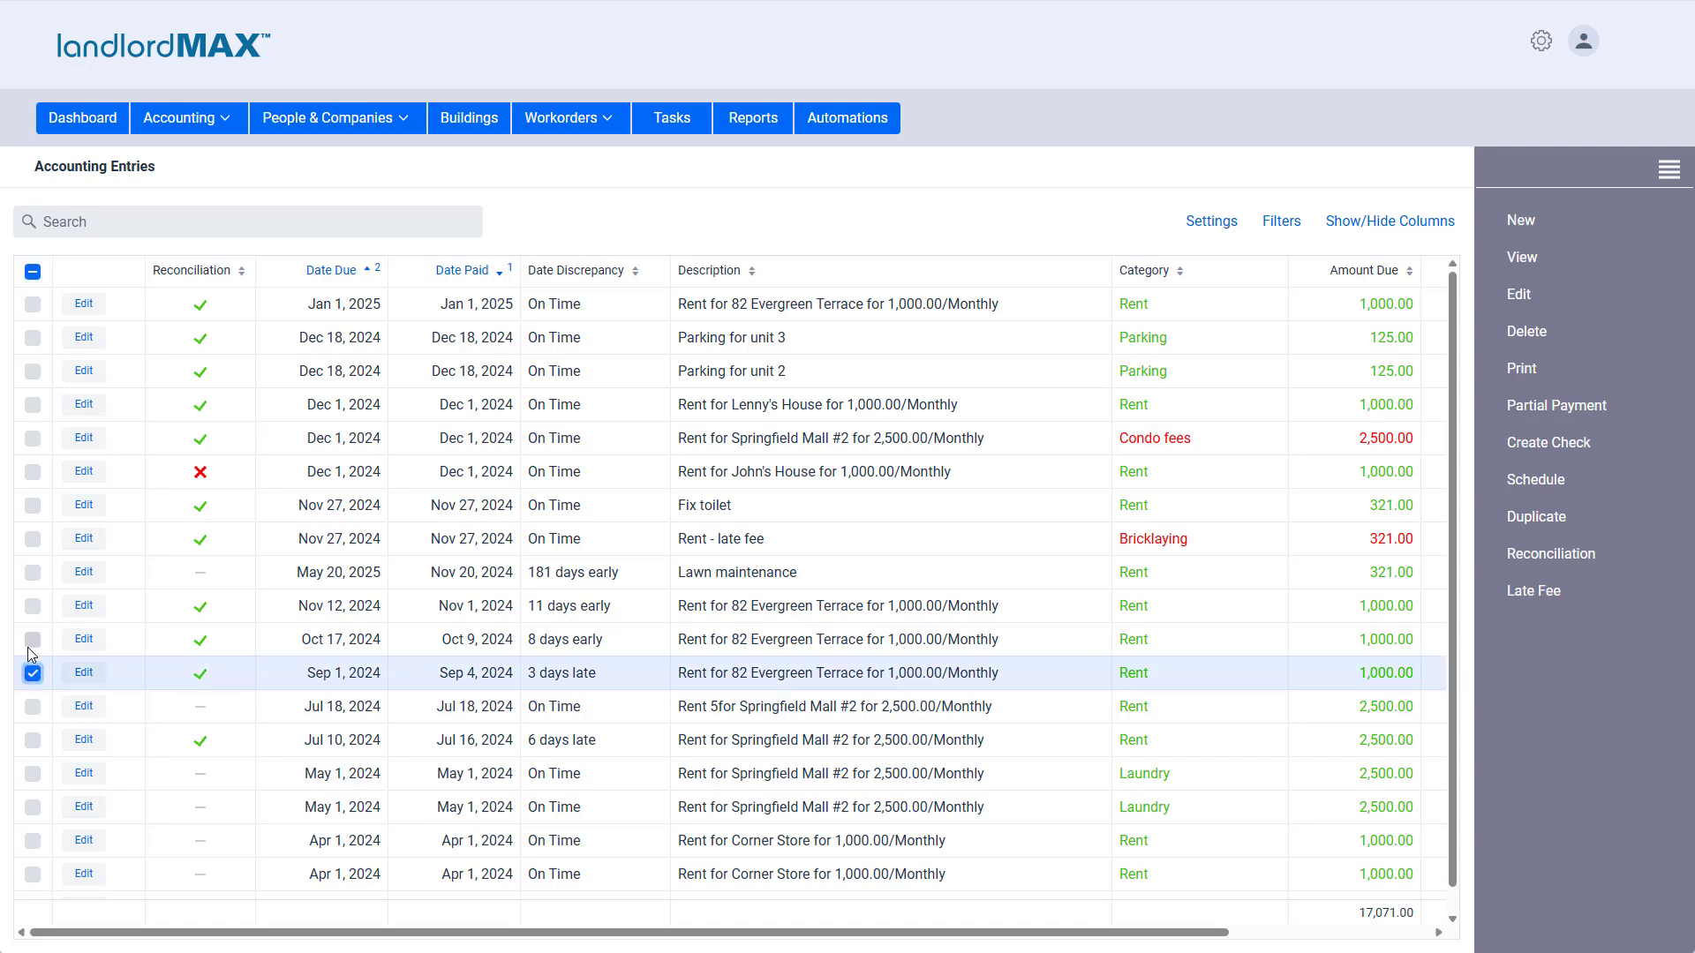
{"action": "left_click", "coordinate": [33, 639]}
{"action": "left_click", "coordinate": [33, 606]}
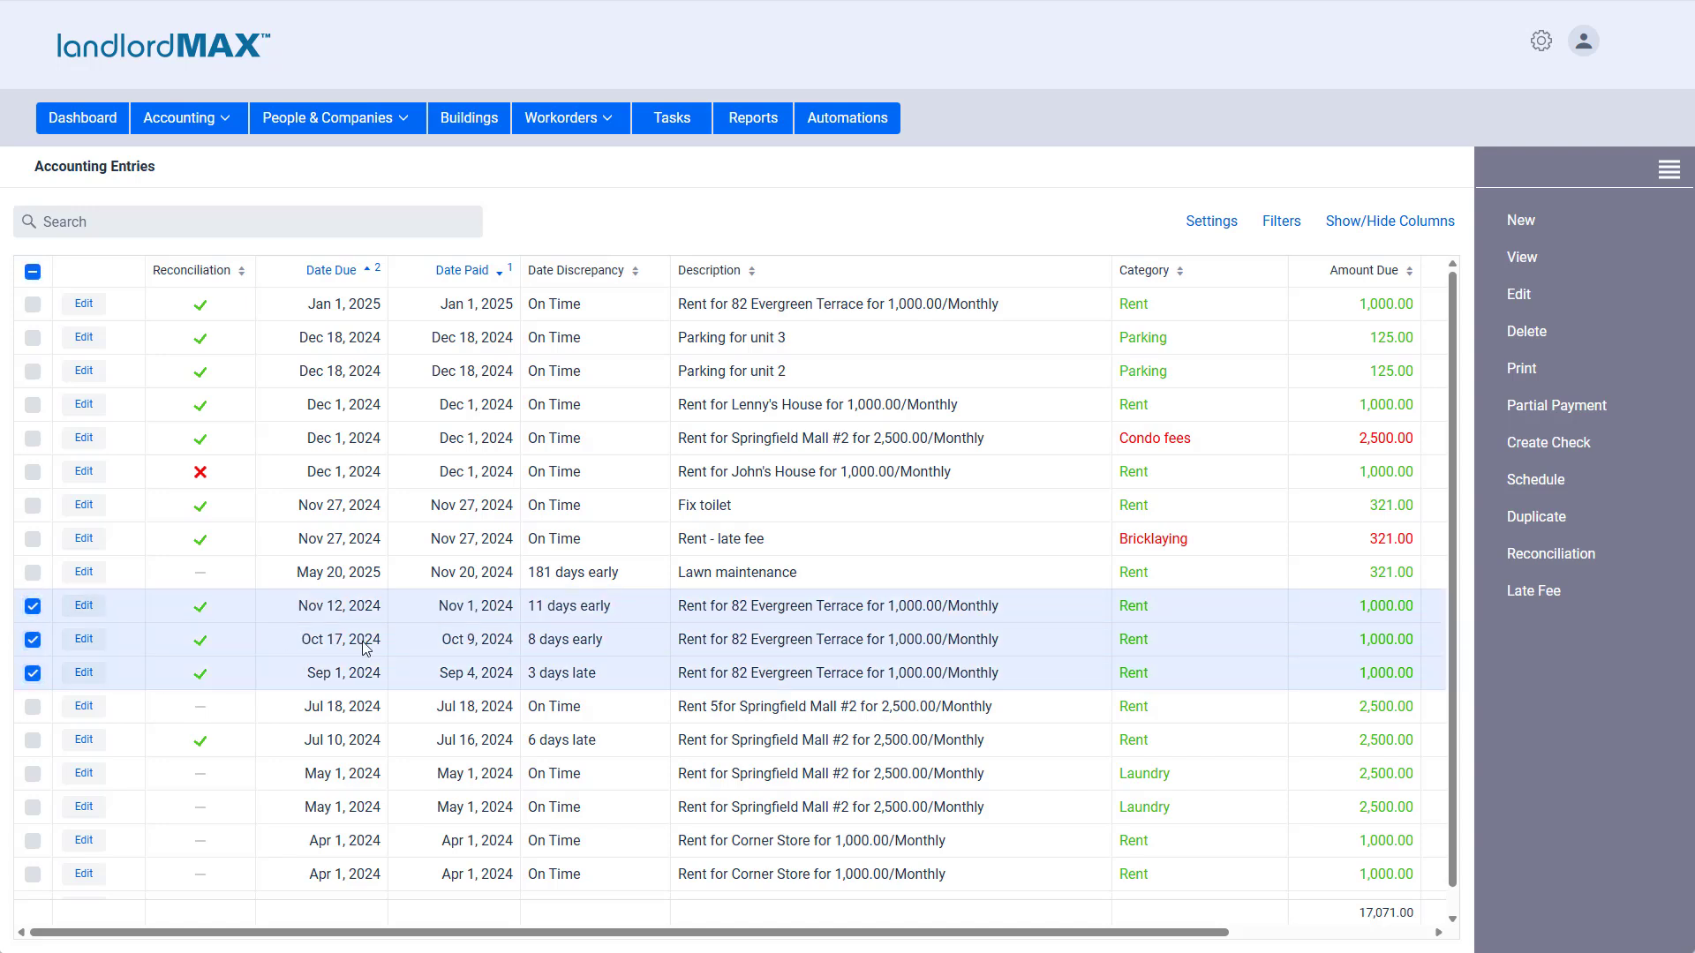
{"action": "right_click", "coordinate": [290, 618]}
{"action": "mouse_move", "coordinate": [402, 858]}
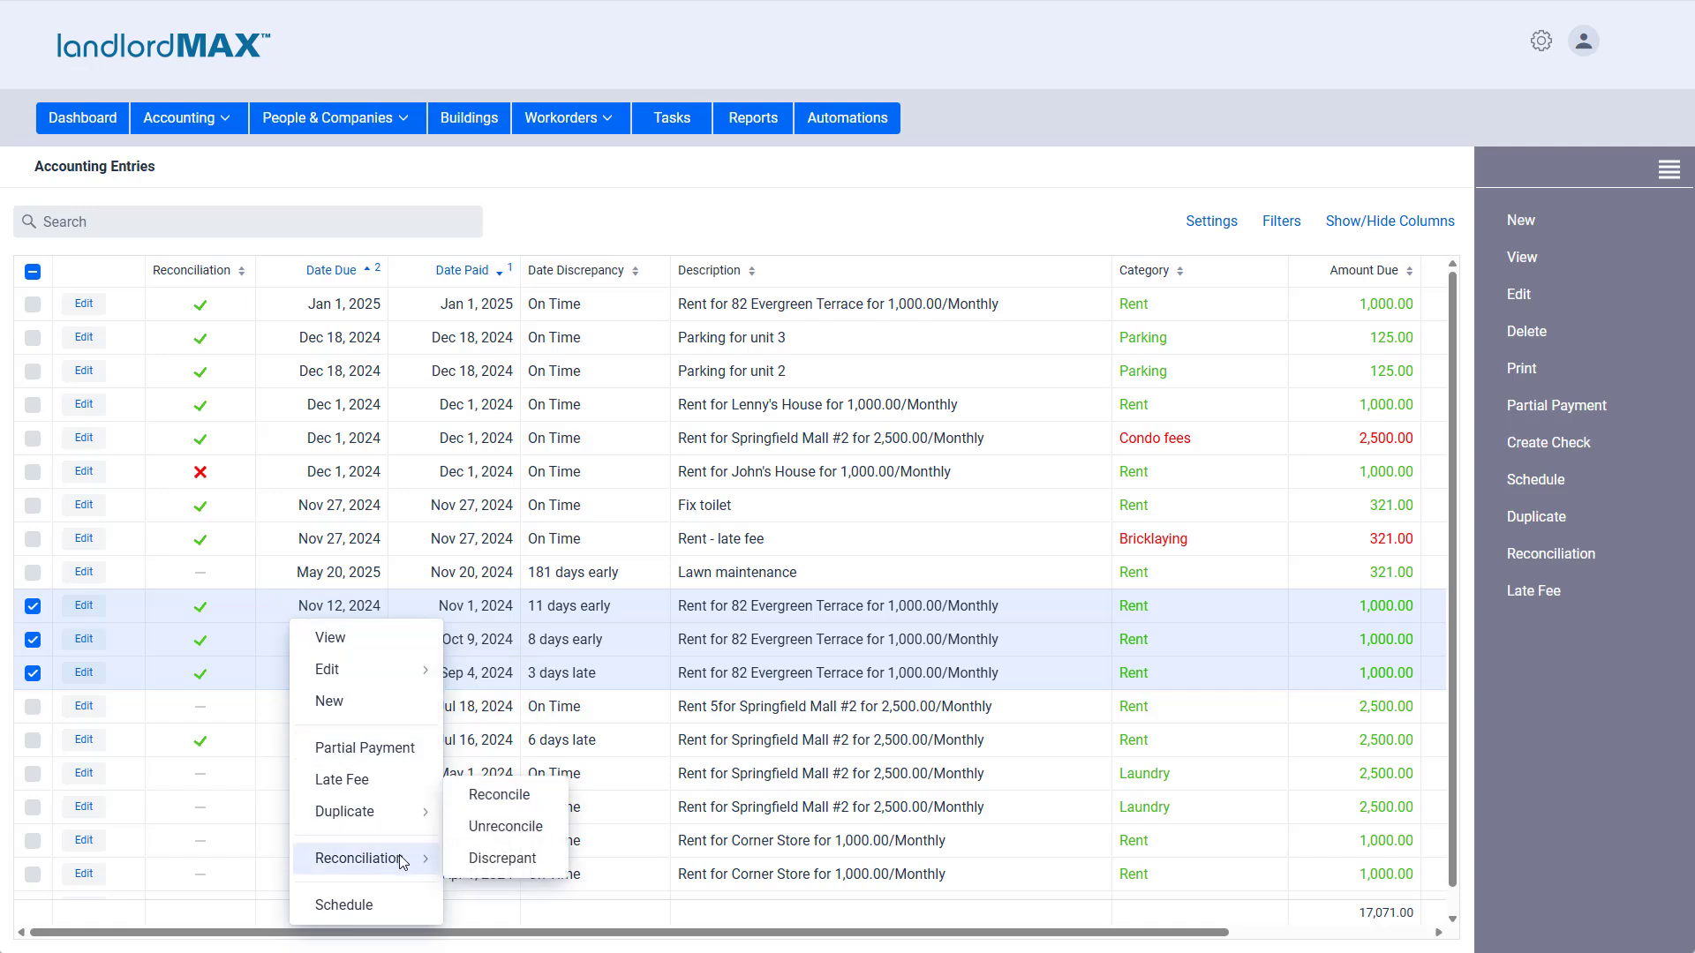
{"action": "left_click", "coordinate": [480, 836]}
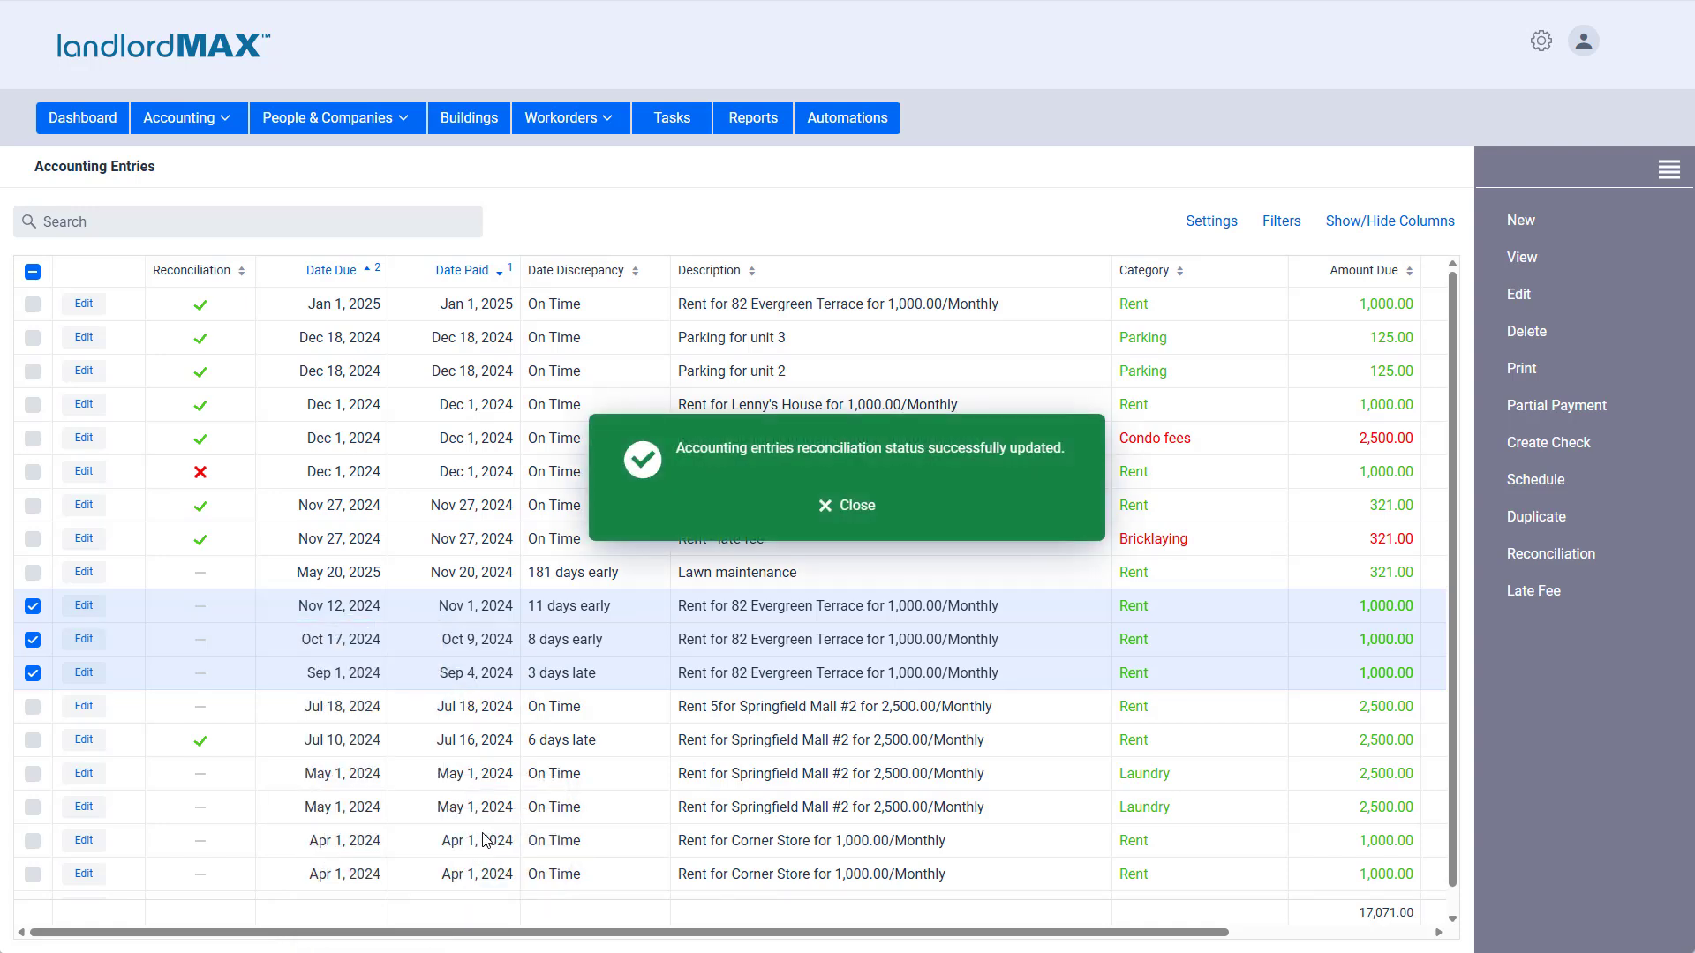
{"action": "left_click", "coordinate": [826, 504]}
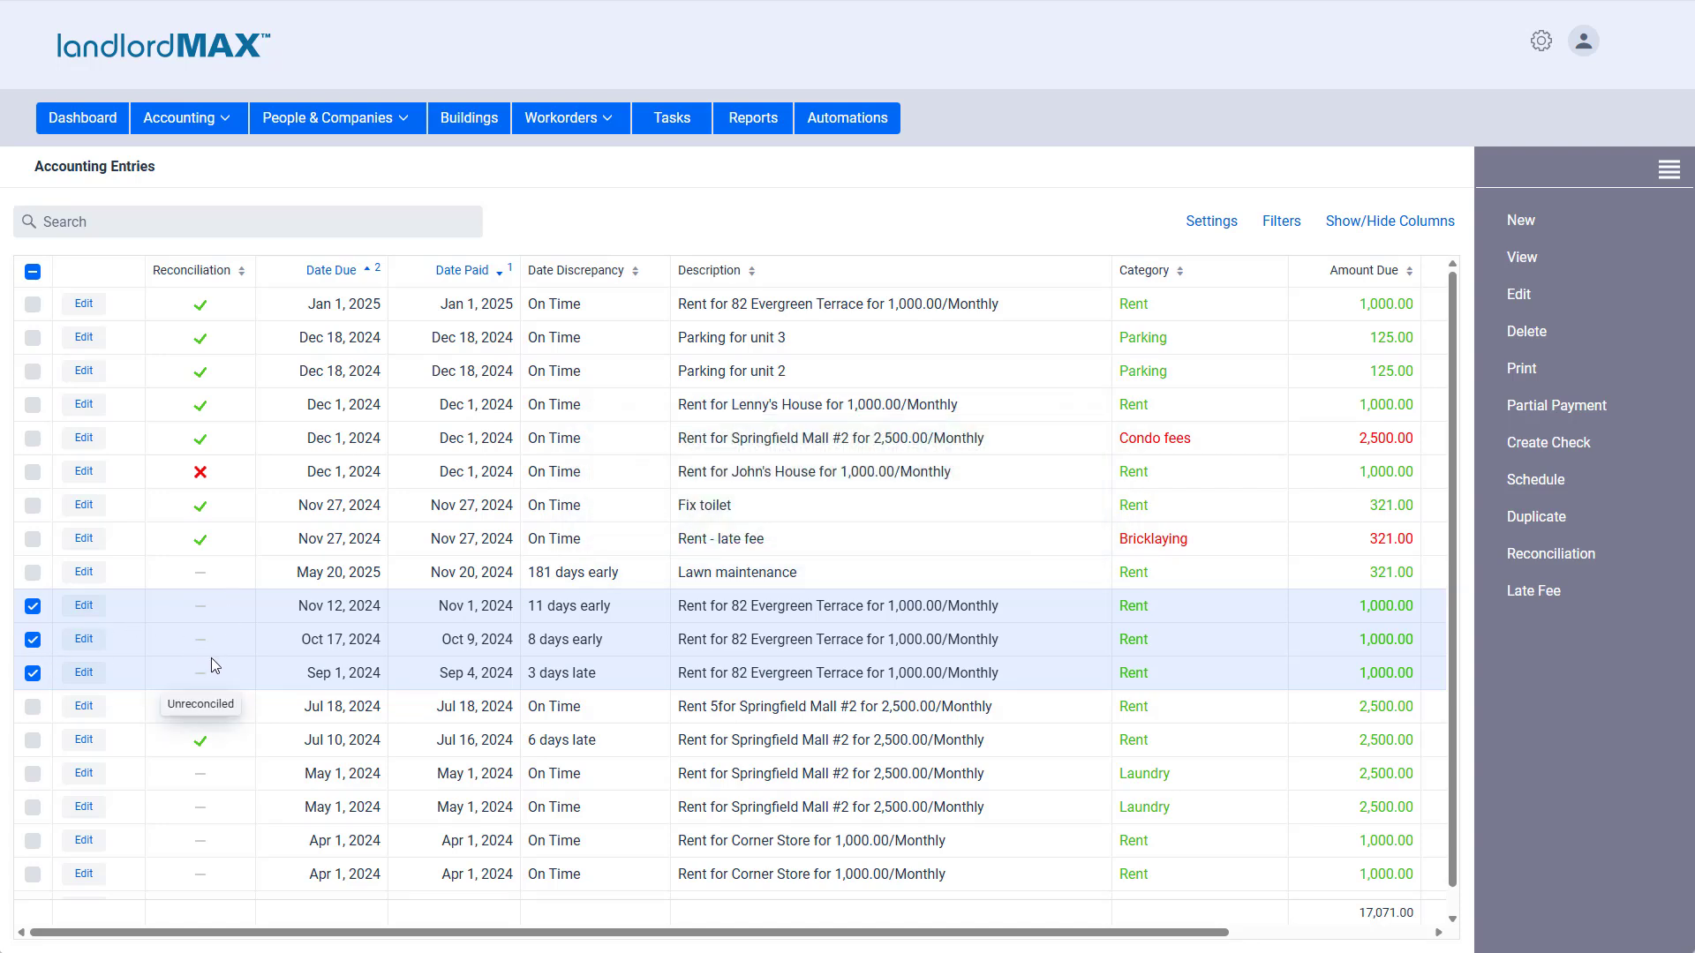
Step: Deselect the three rent entries due Sep 1, Oct 17 and Nov 12, 2024
{"action": "right_click", "coordinate": [312, 633]}
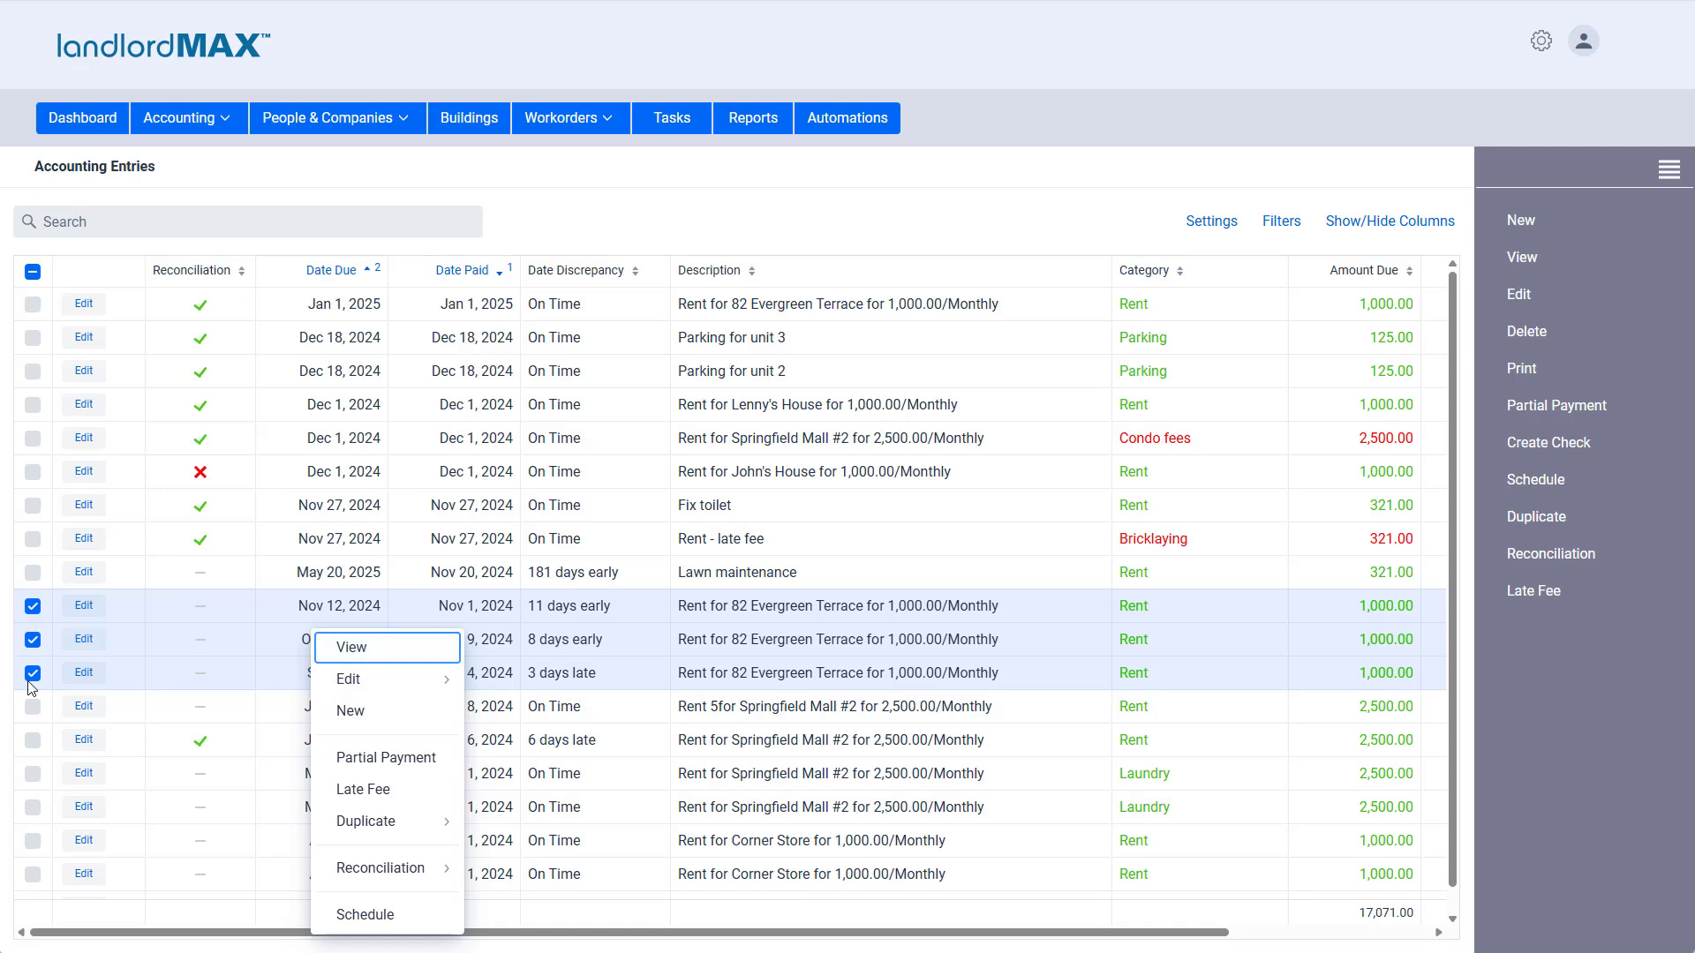
{"action": "left_click", "coordinate": [32, 639]}
{"action": "left_click", "coordinate": [36, 611]}
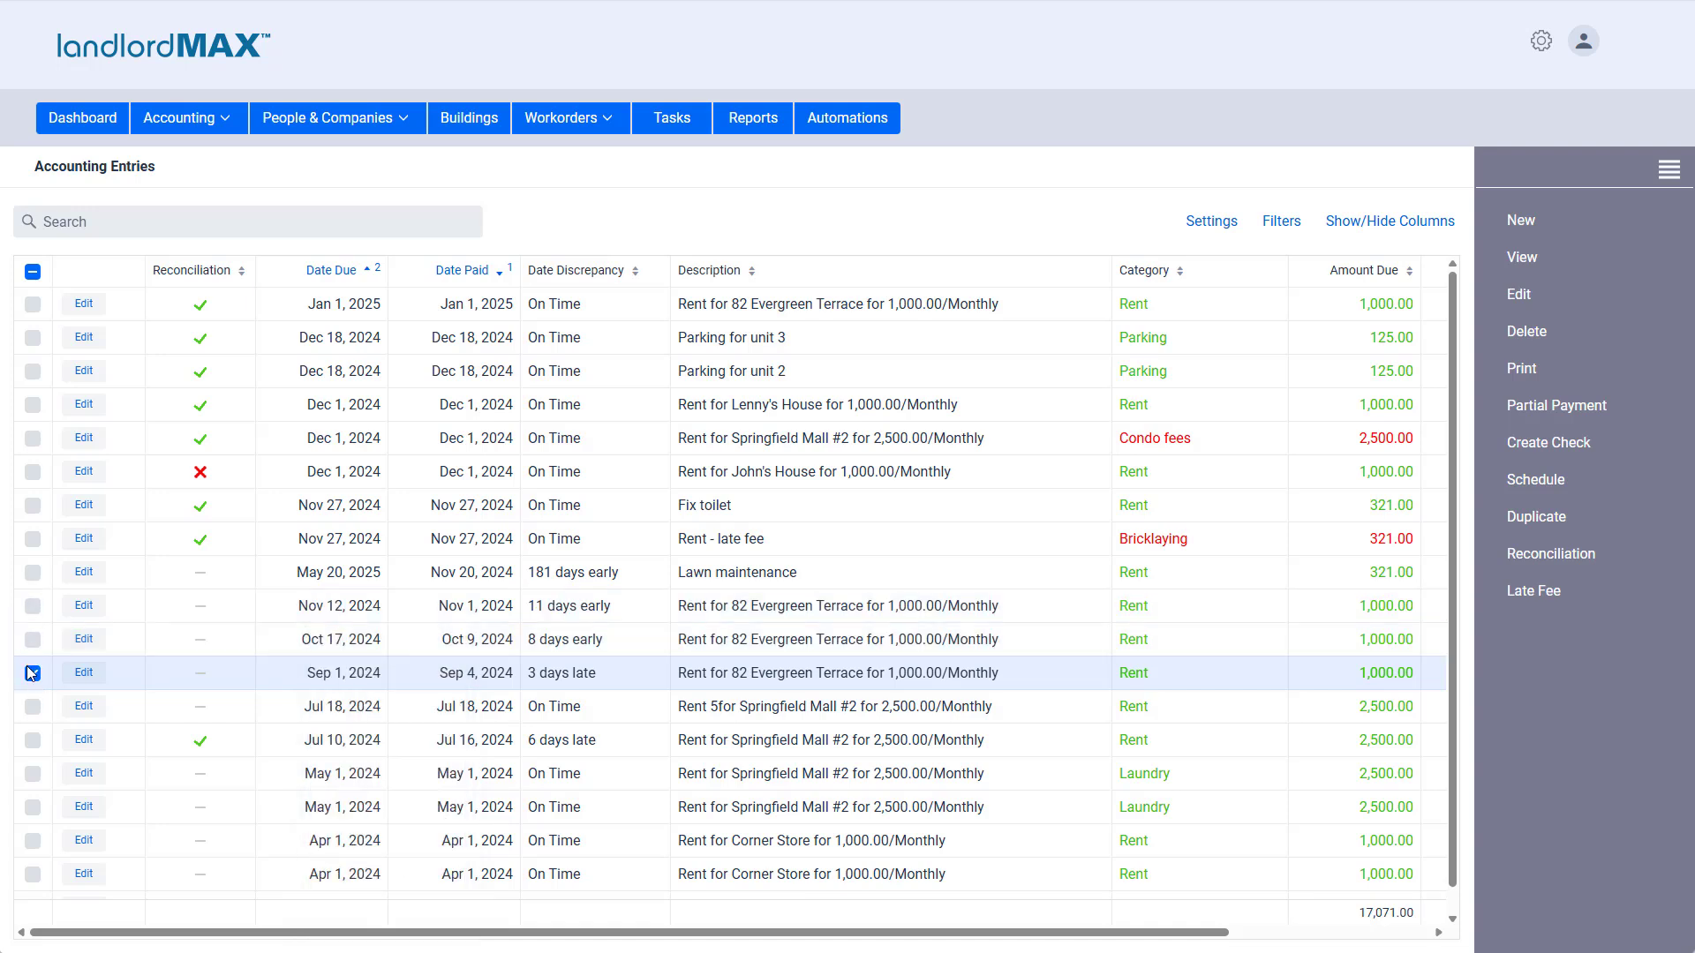
{"action": "left_click", "coordinate": [33, 674]}
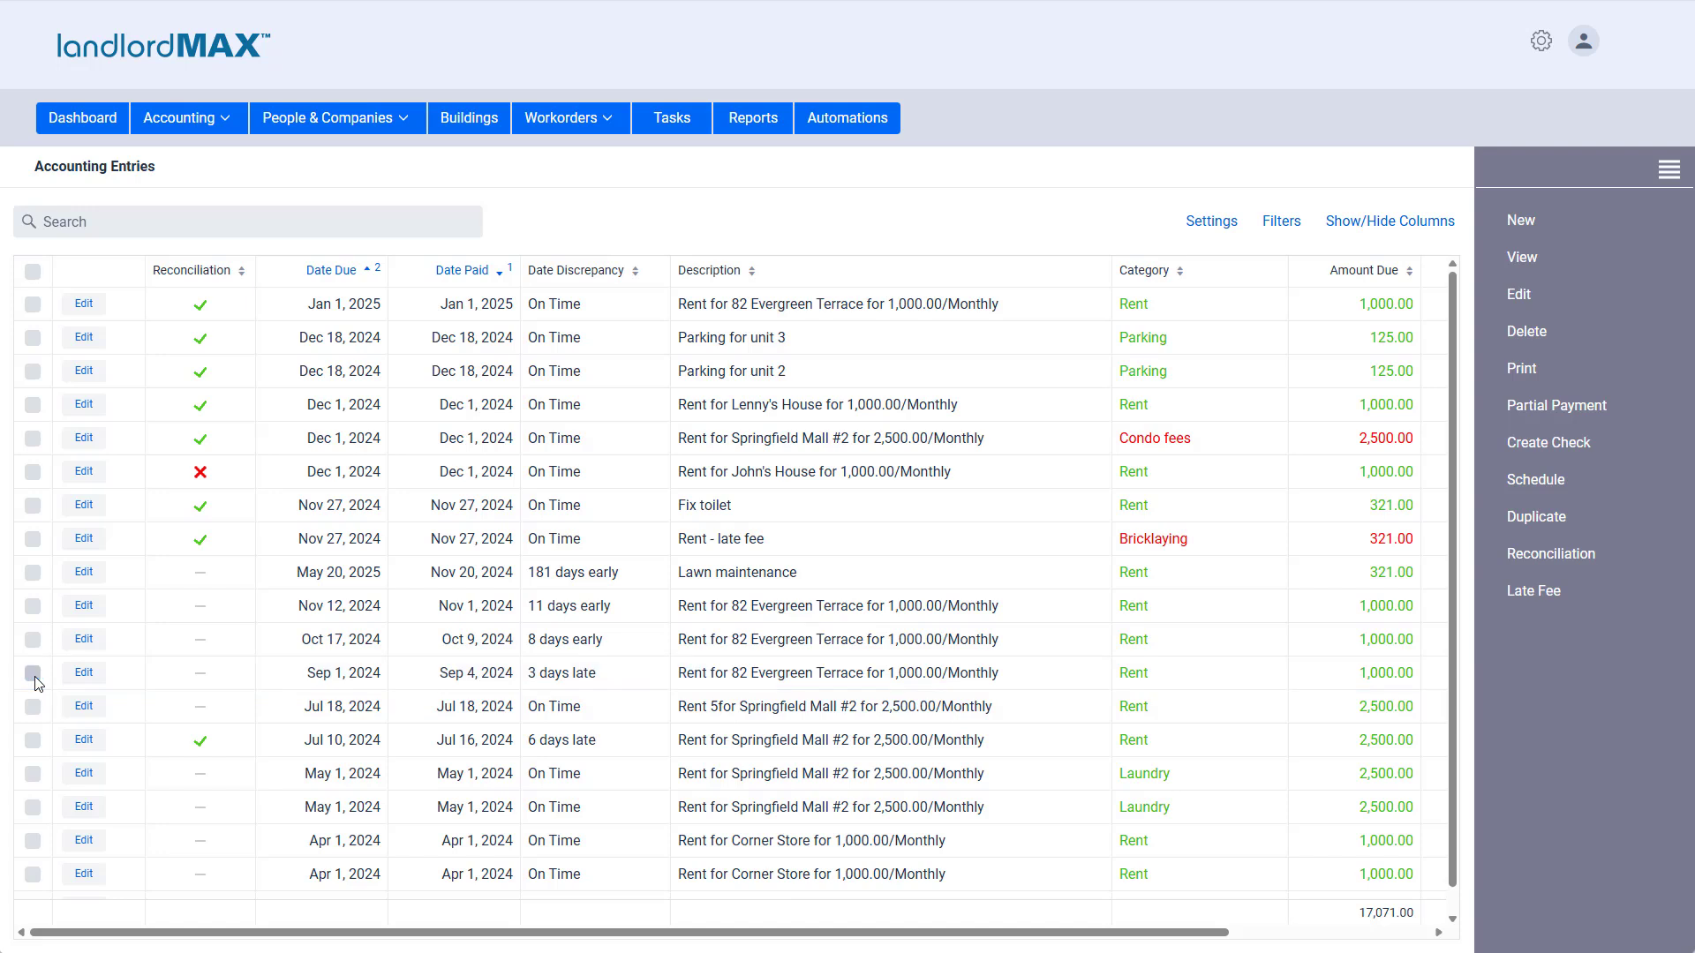
Step: Mark the "Rent - late fee" entry due Nov 27, 2024 as unreconciled
{"action": "right_click", "coordinate": [232, 542]}
{"action": "mouse_move", "coordinate": [348, 779]}
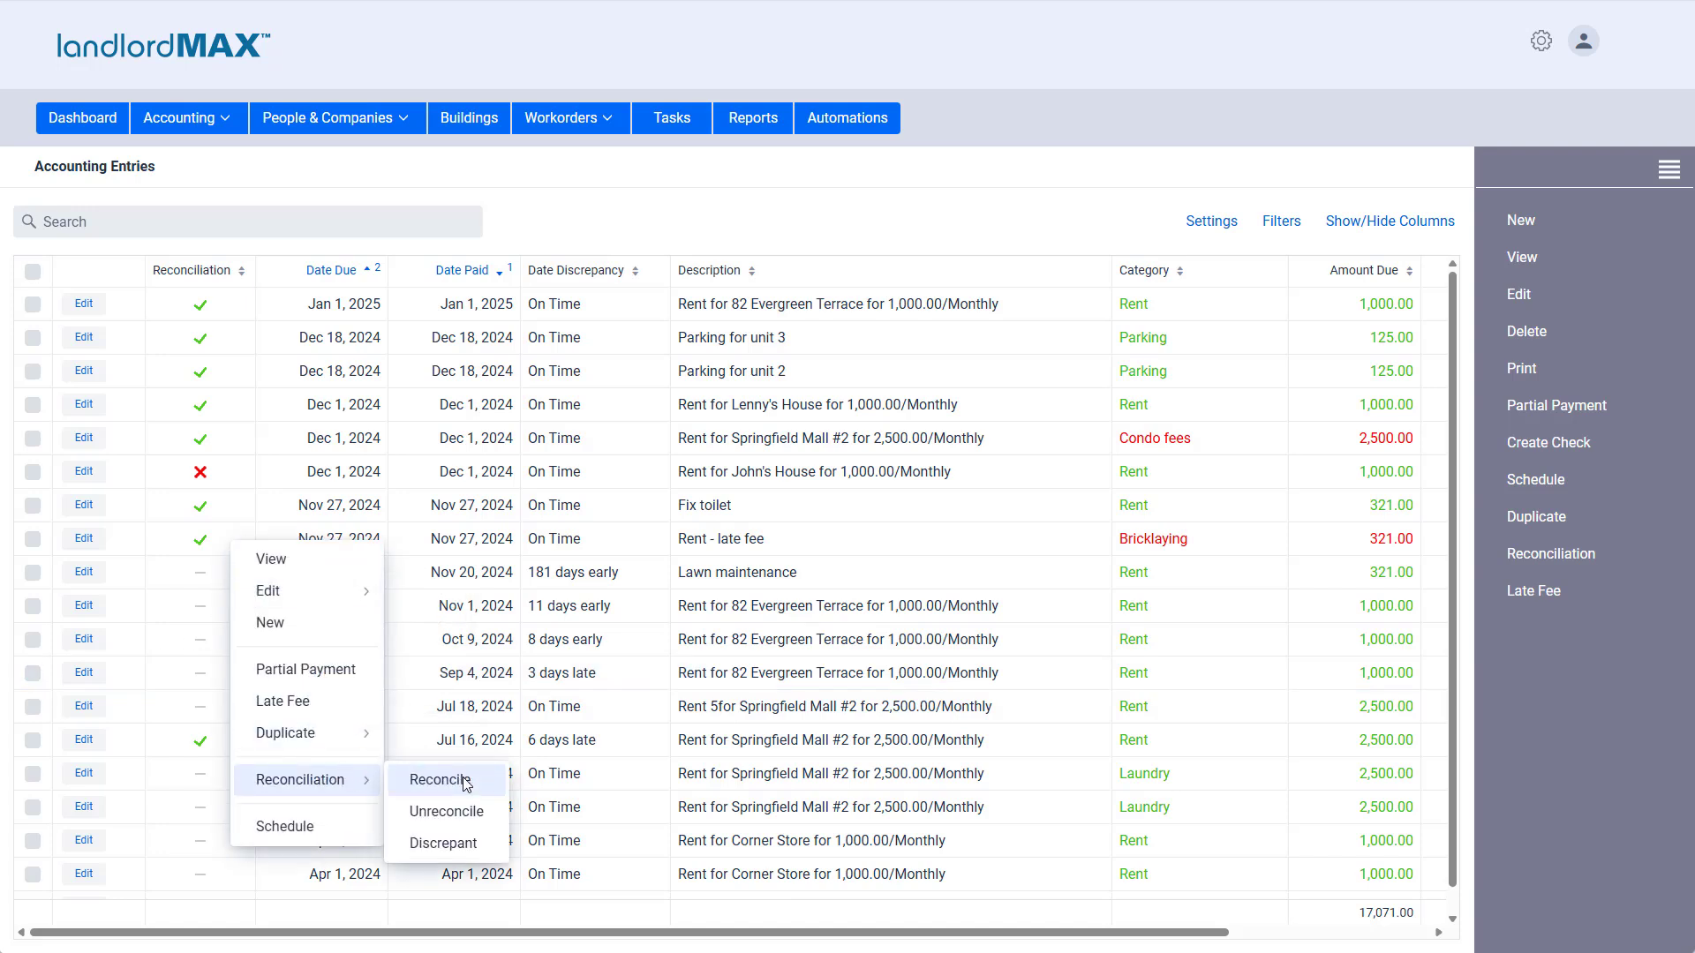
{"action": "left_click", "coordinate": [446, 812]}
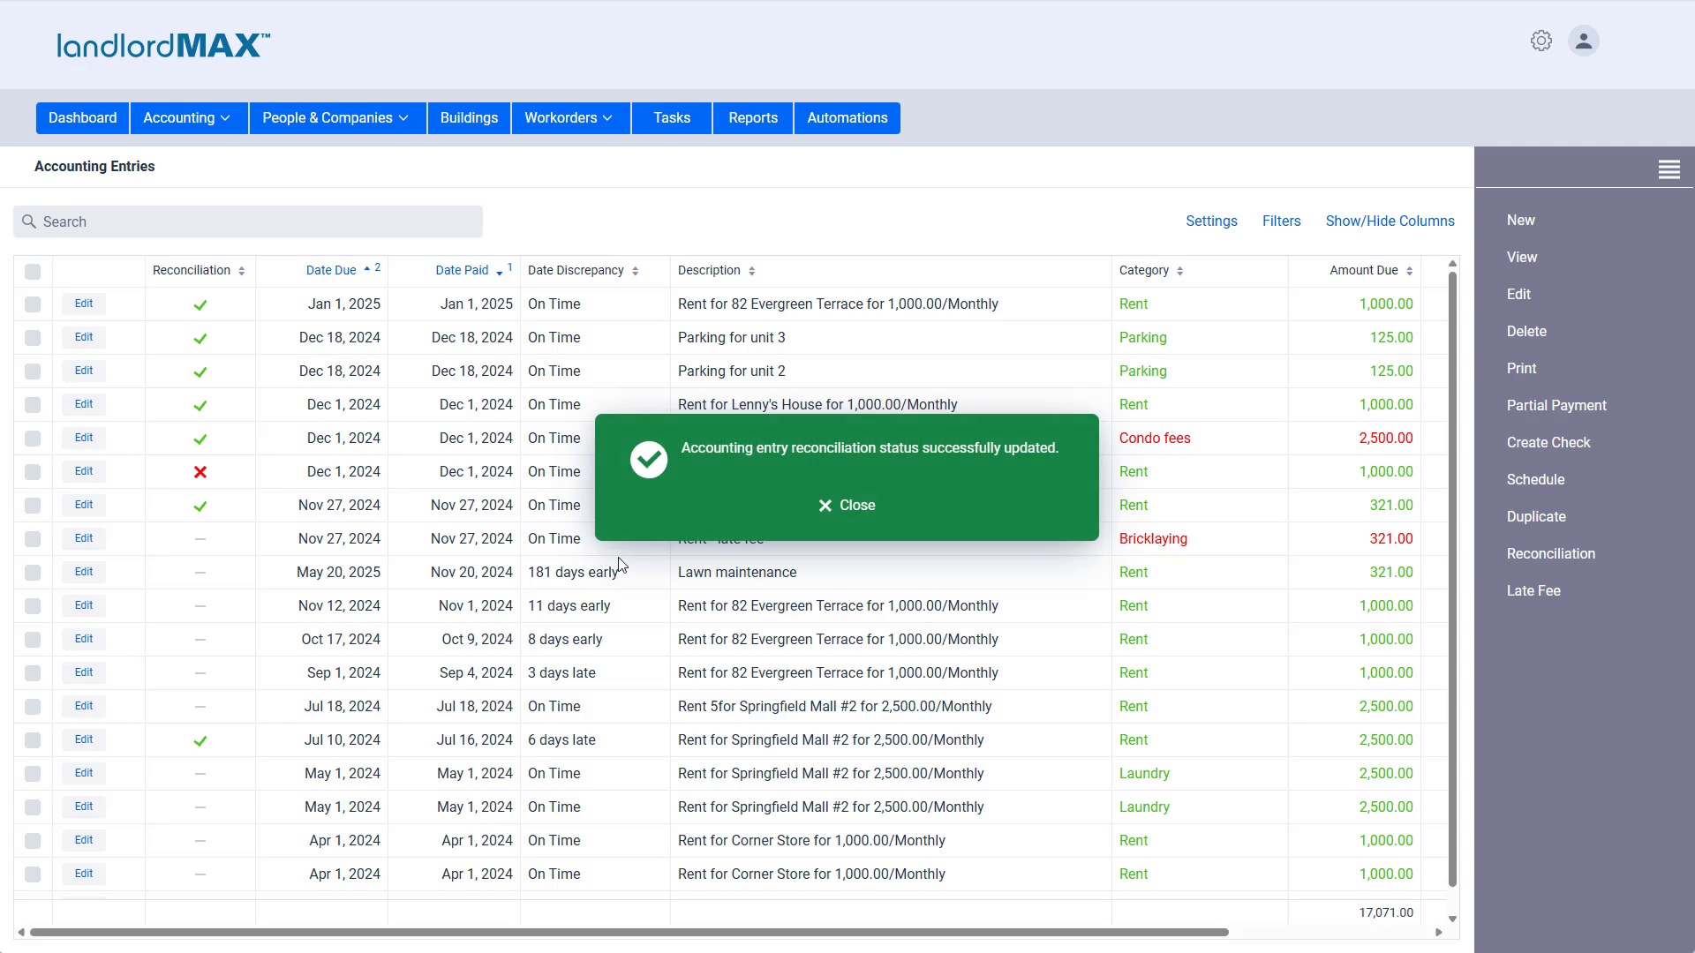
{"action": "left_click", "coordinate": [855, 527]}
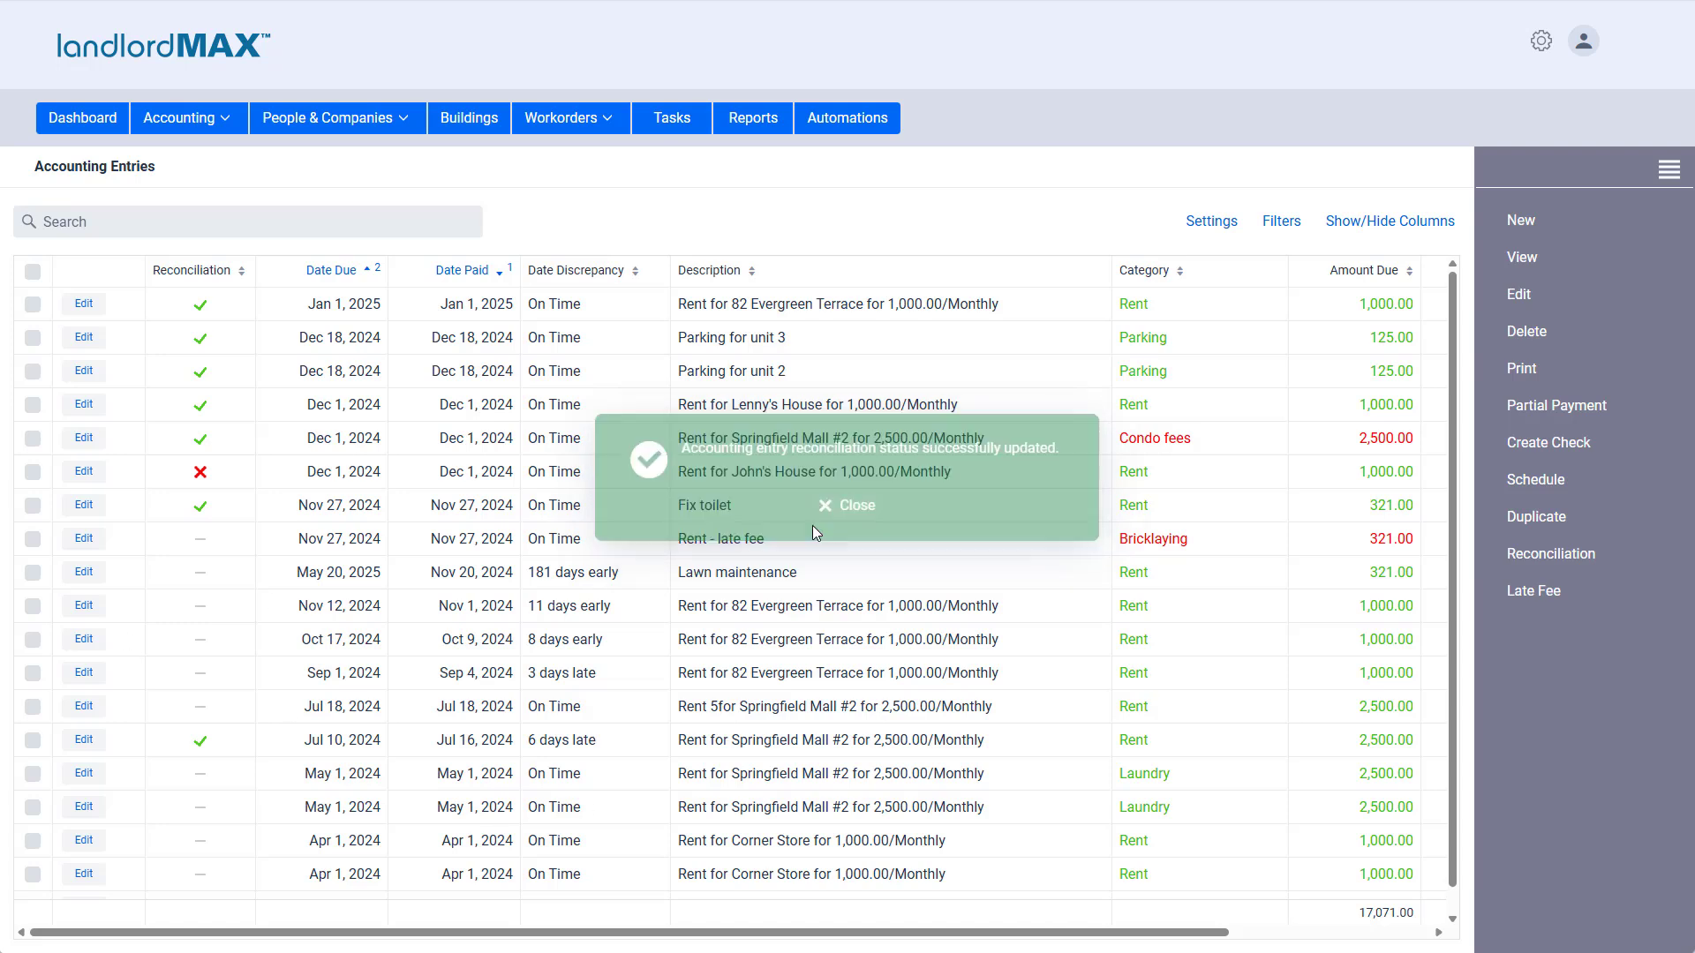
Step: Mark the "Rent - late fee" entry due Nov 27, 2024 as reconciled and dismiss the notification
{"action": "right_click", "coordinate": [201, 549]}
{"action": "mouse_move", "coordinate": [295, 798]}
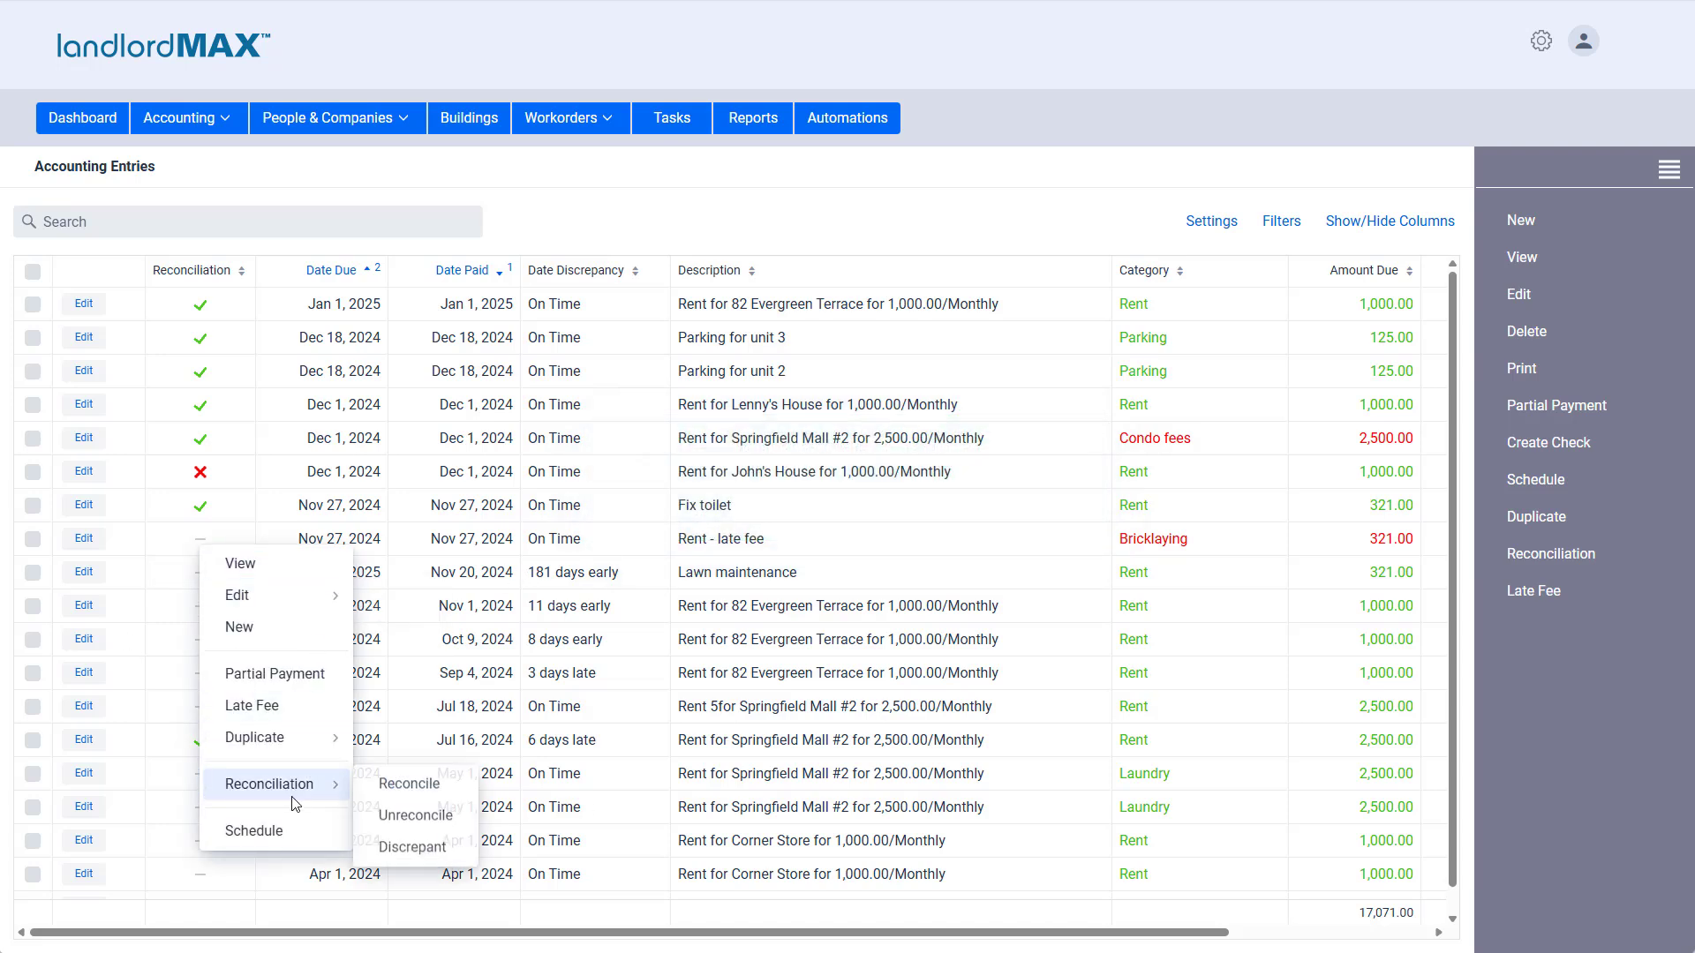
{"action": "left_click", "coordinate": [415, 788]}
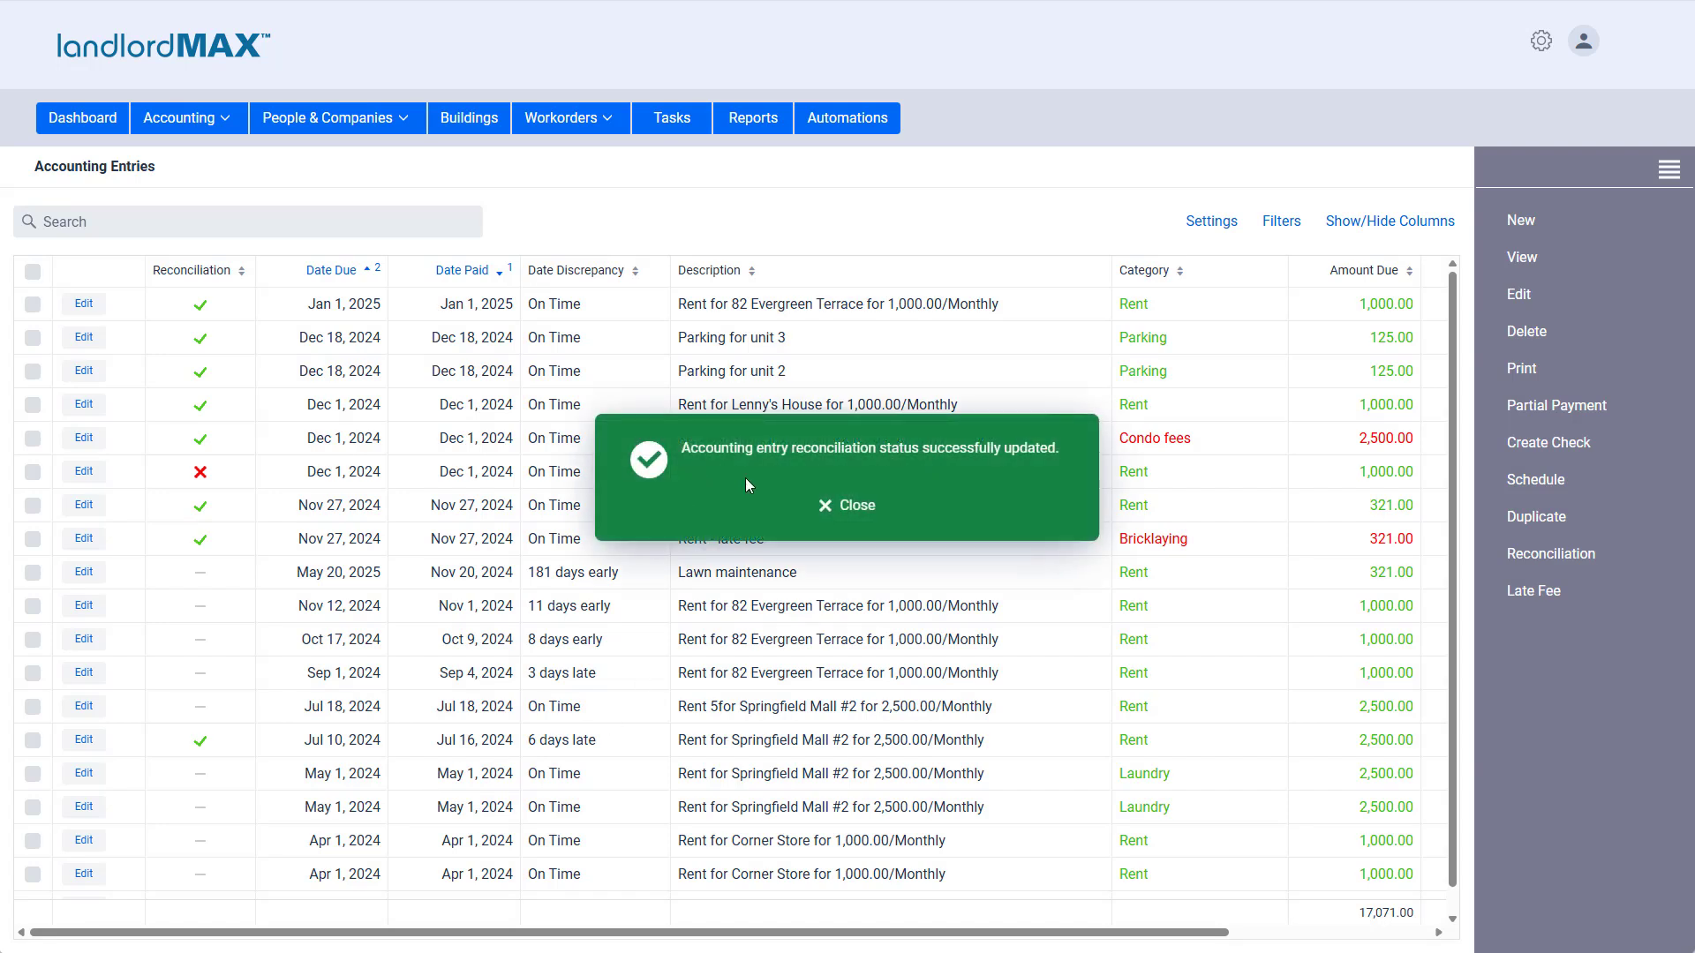
{"action": "left_click", "coordinate": [833, 506]}
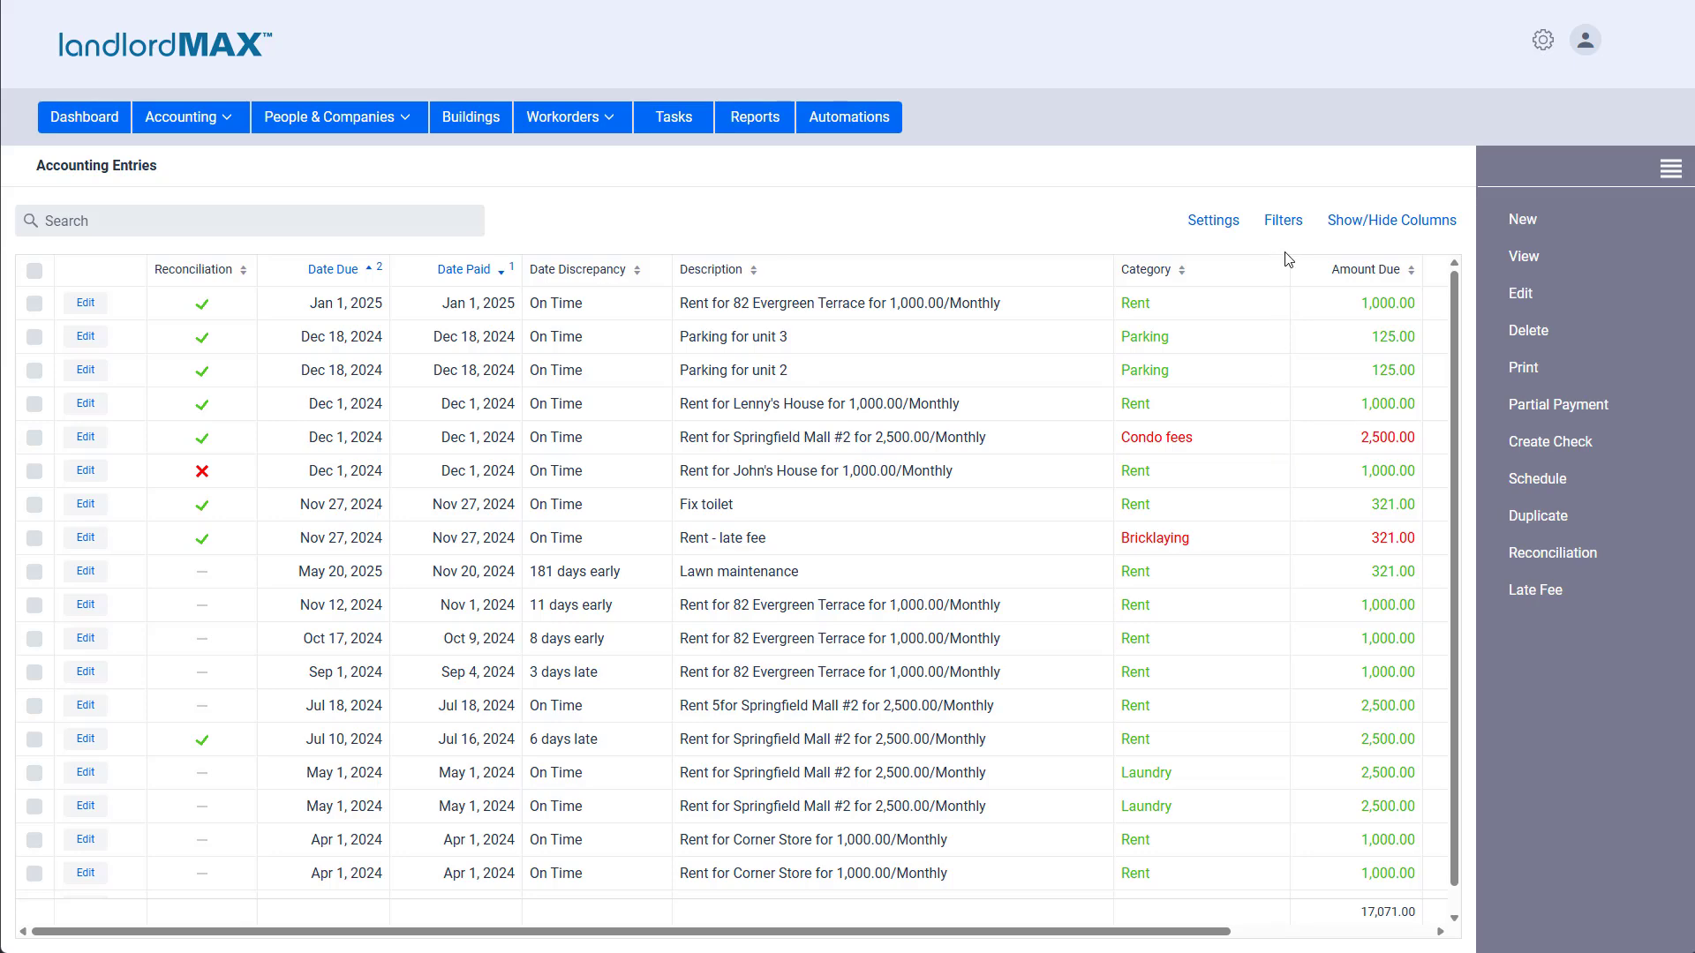
Step: Filter the accounting entries to unreconciled ones and mark the rent entry due Oct 17, 2024 as reconciled
{"action": "left_click", "coordinate": [1283, 228]}
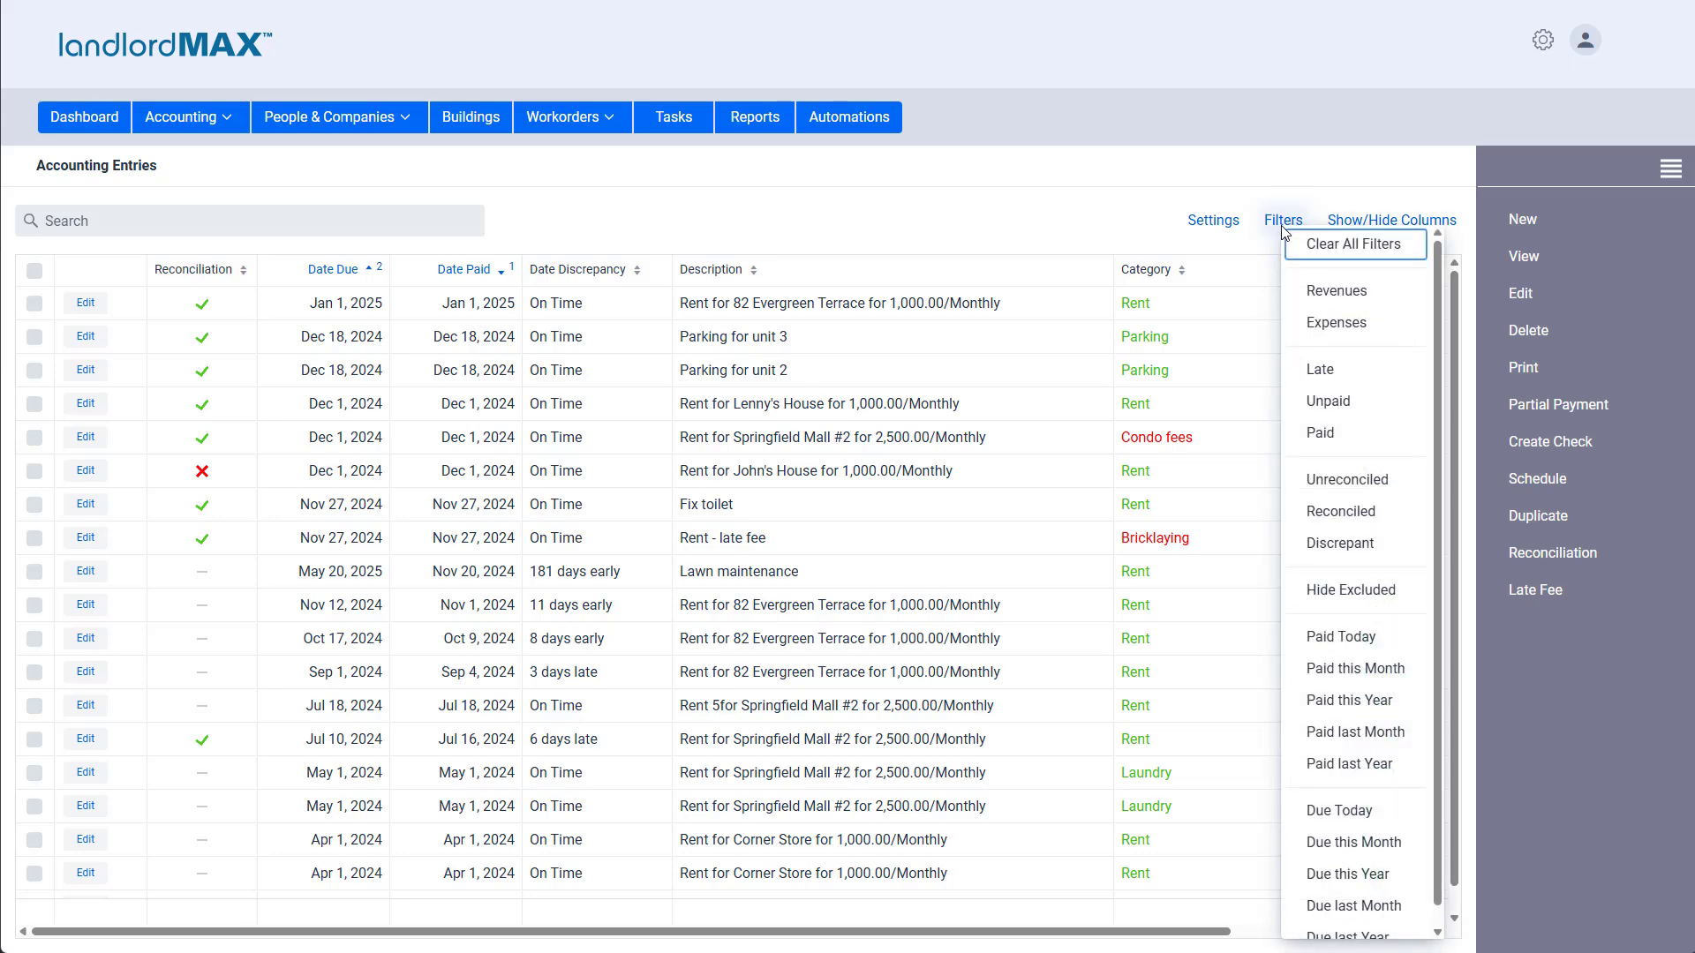
{"action": "left_click", "coordinate": [1325, 493]}
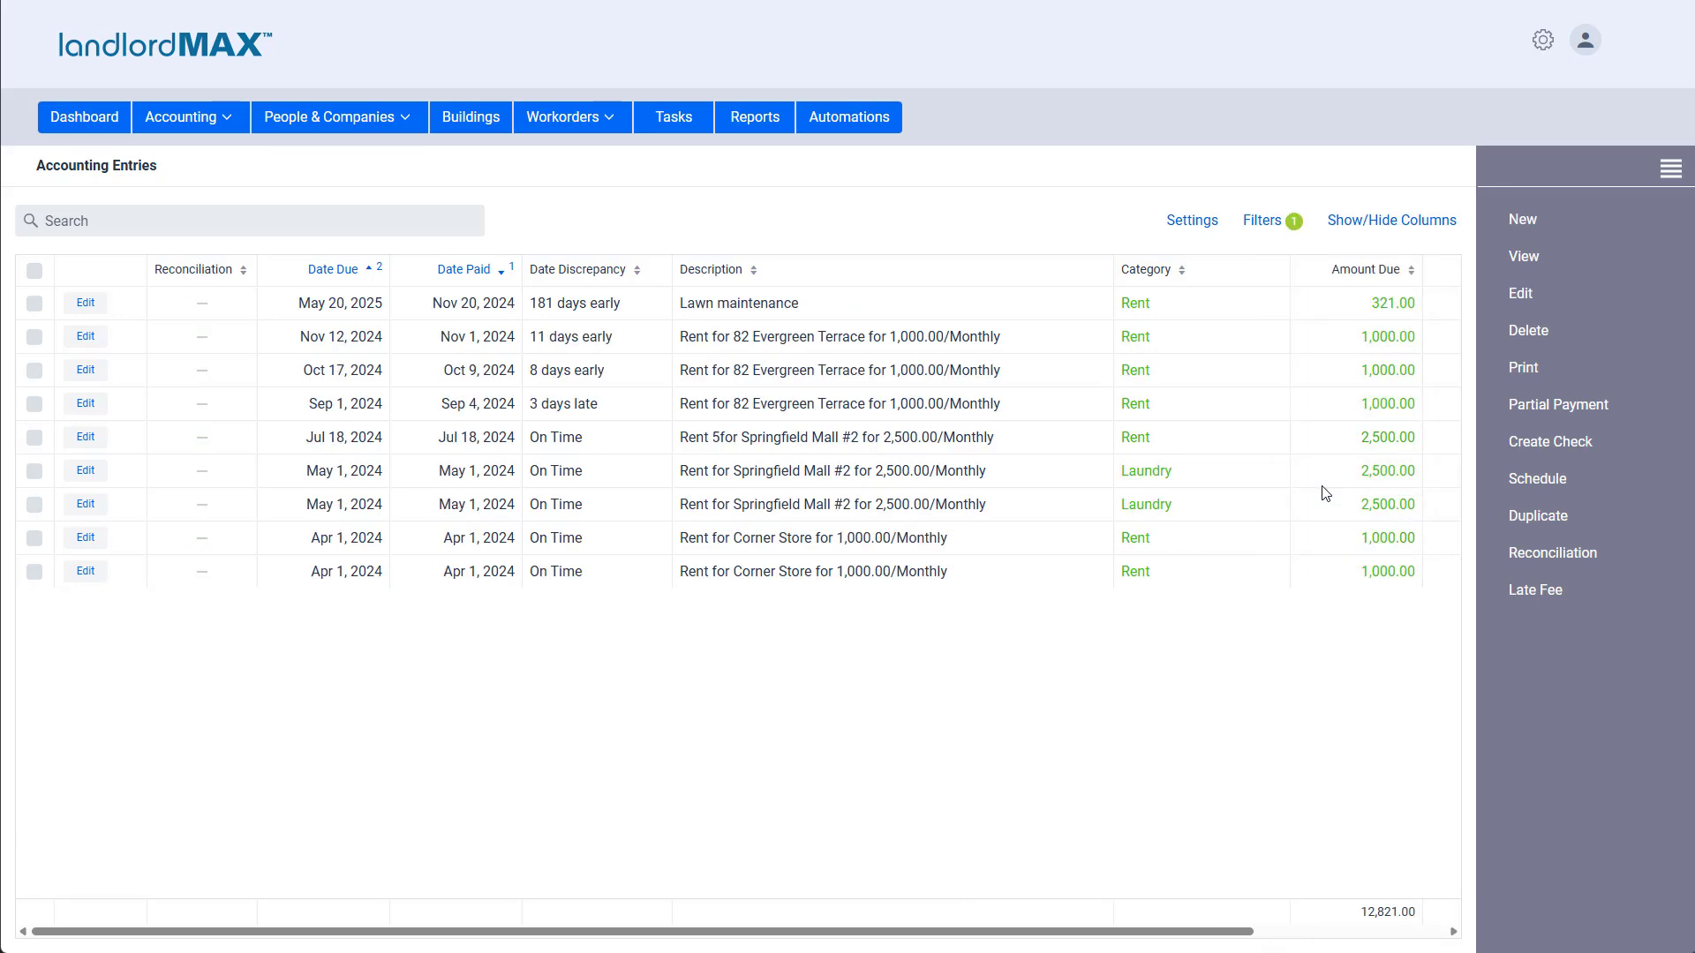
{"action": "right_click", "coordinate": [343, 382]}
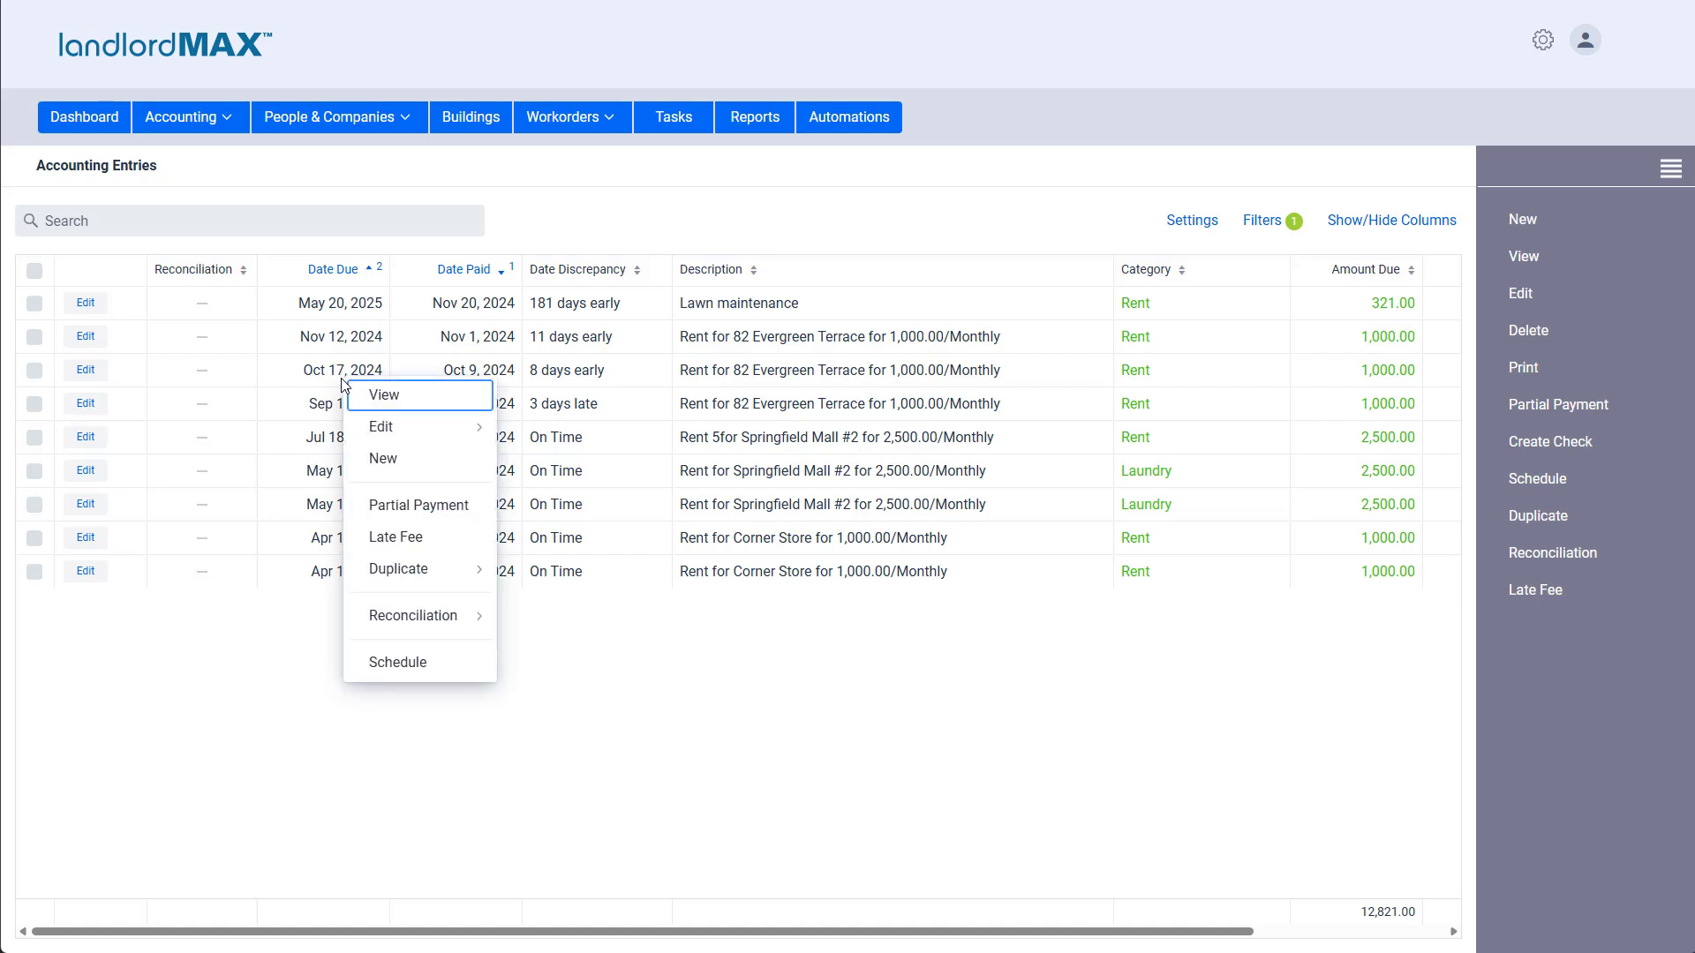
{"action": "mouse_move", "coordinate": [459, 615]}
{"action": "left_click", "coordinate": [549, 621]}
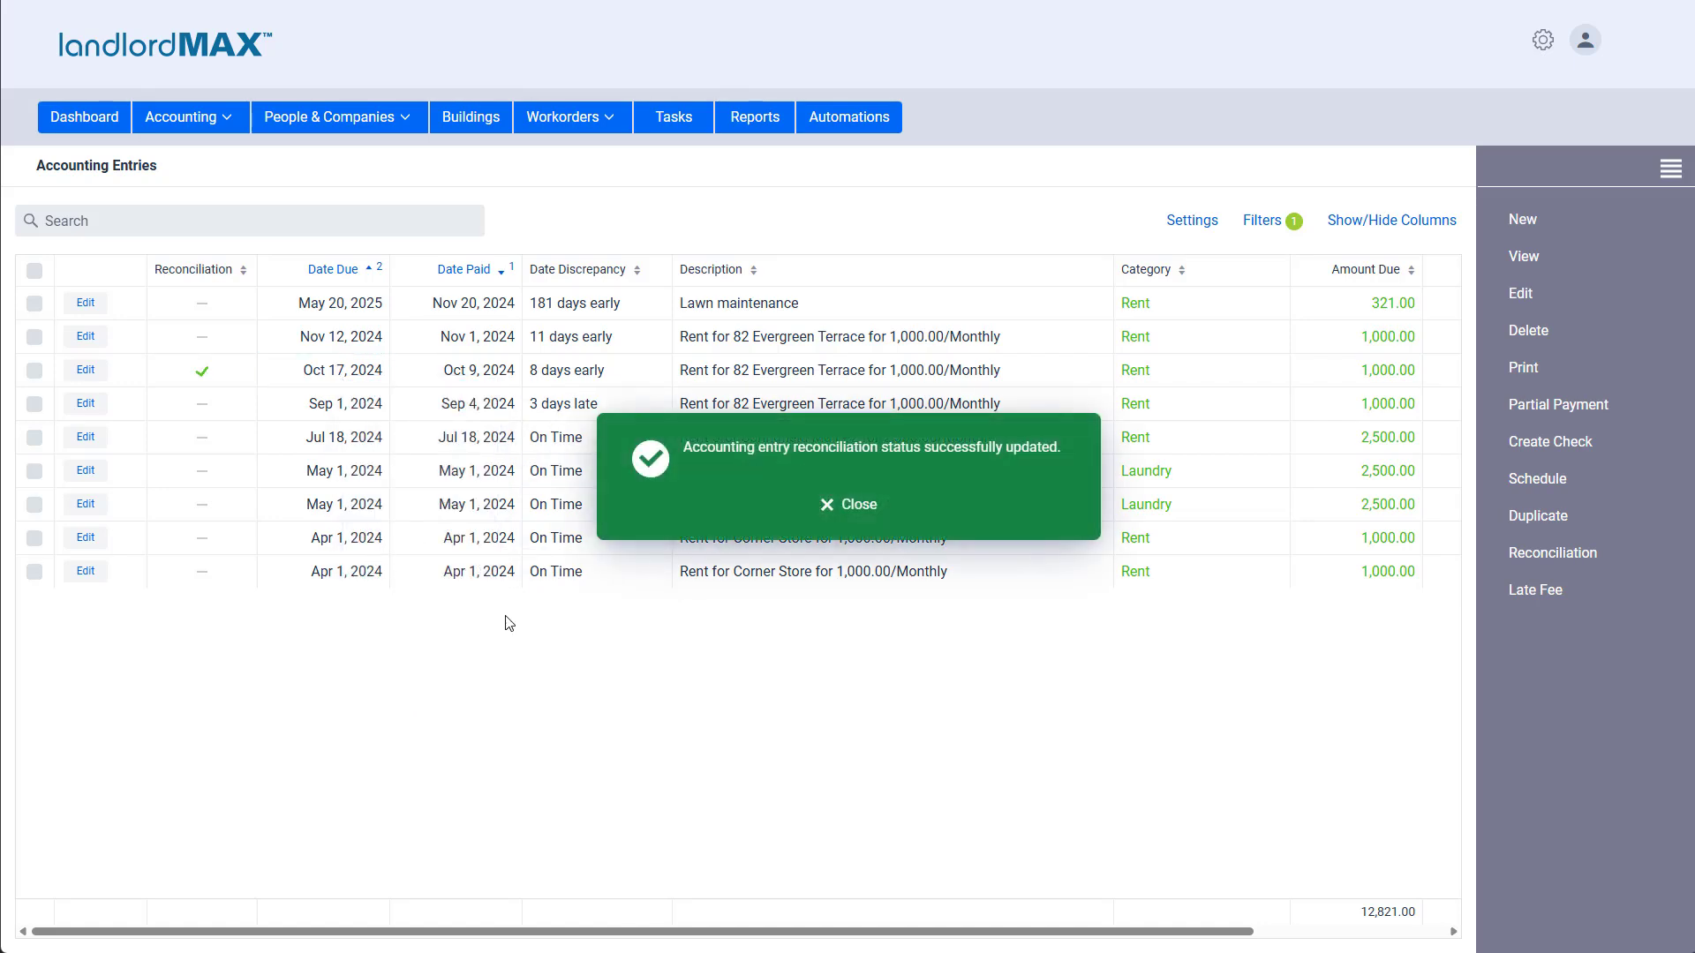
{"action": "left_click", "coordinate": [841, 507]}
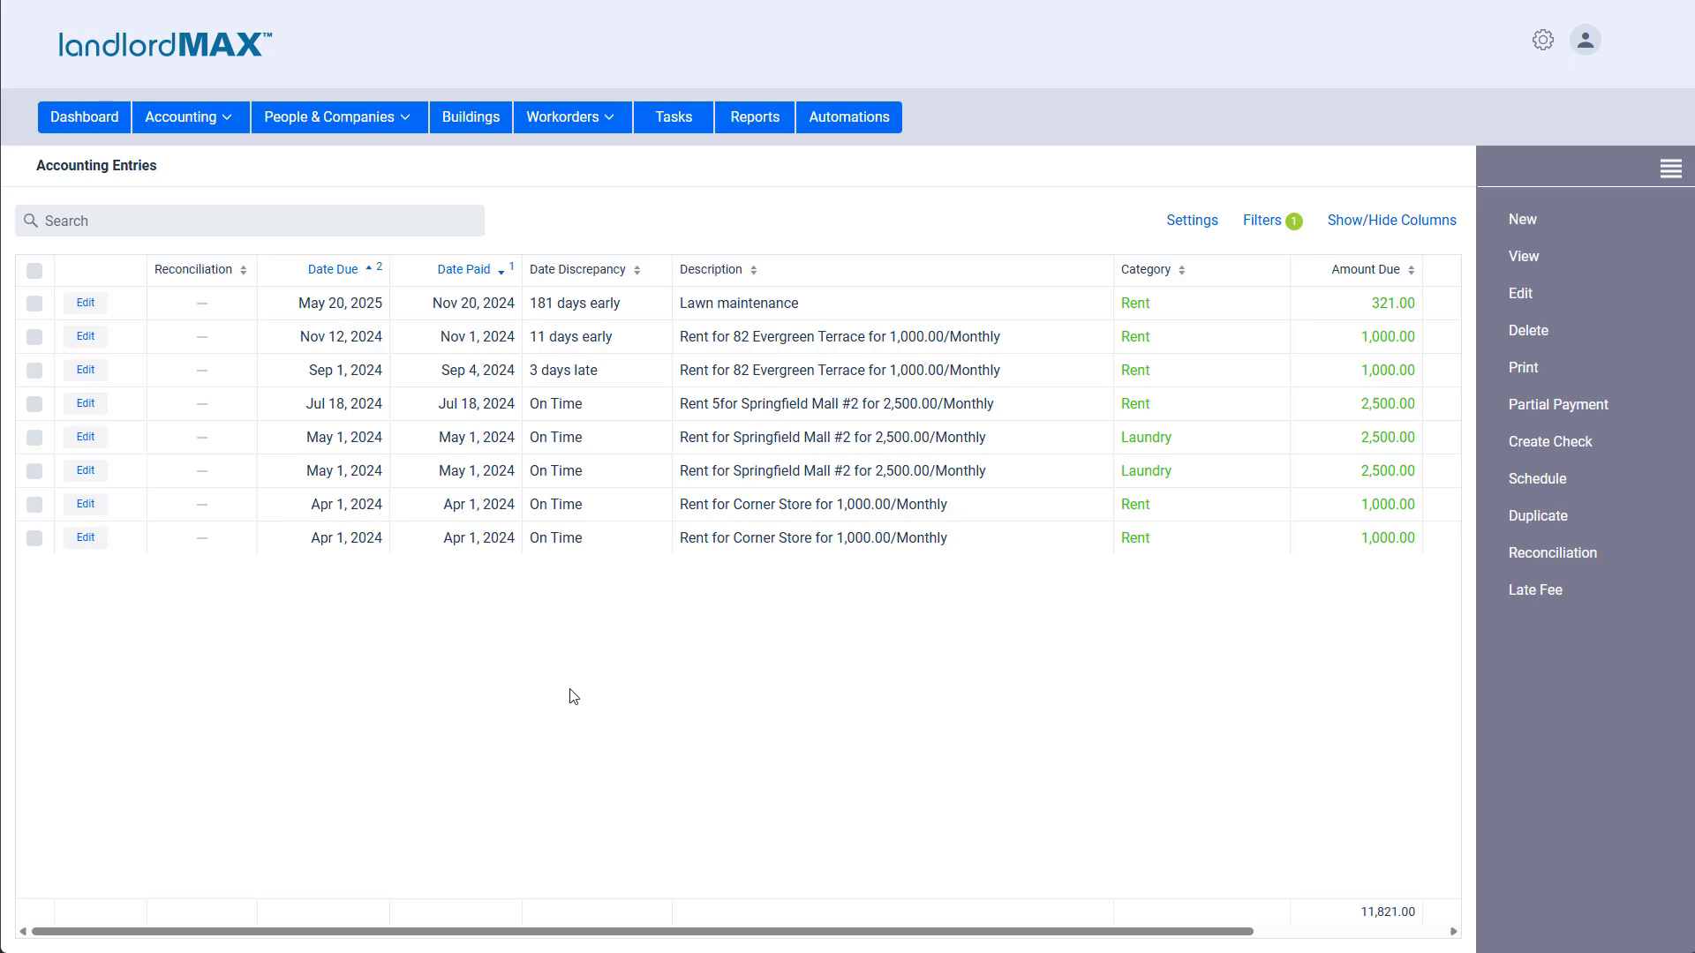
Step: Clear all filters on the accounting entries and mark the rent entry due Oct 17, 2024 as unreconciled
{"action": "left_click", "coordinate": [1262, 224]}
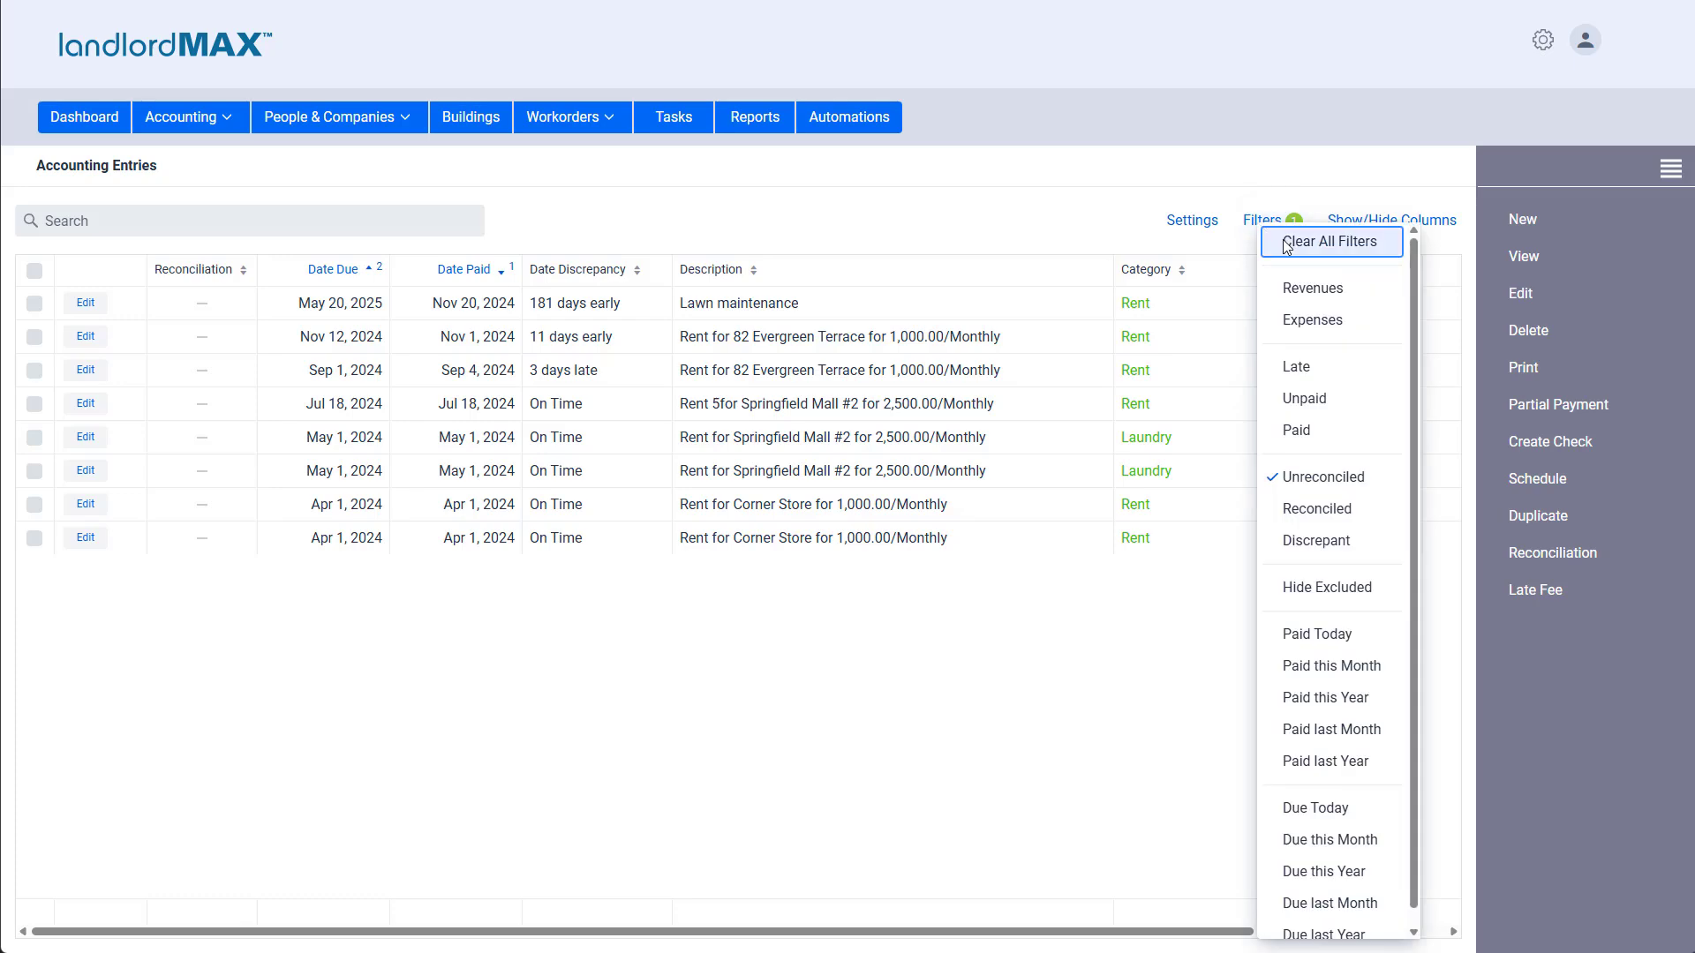
{"action": "left_click", "coordinate": [1287, 242]}
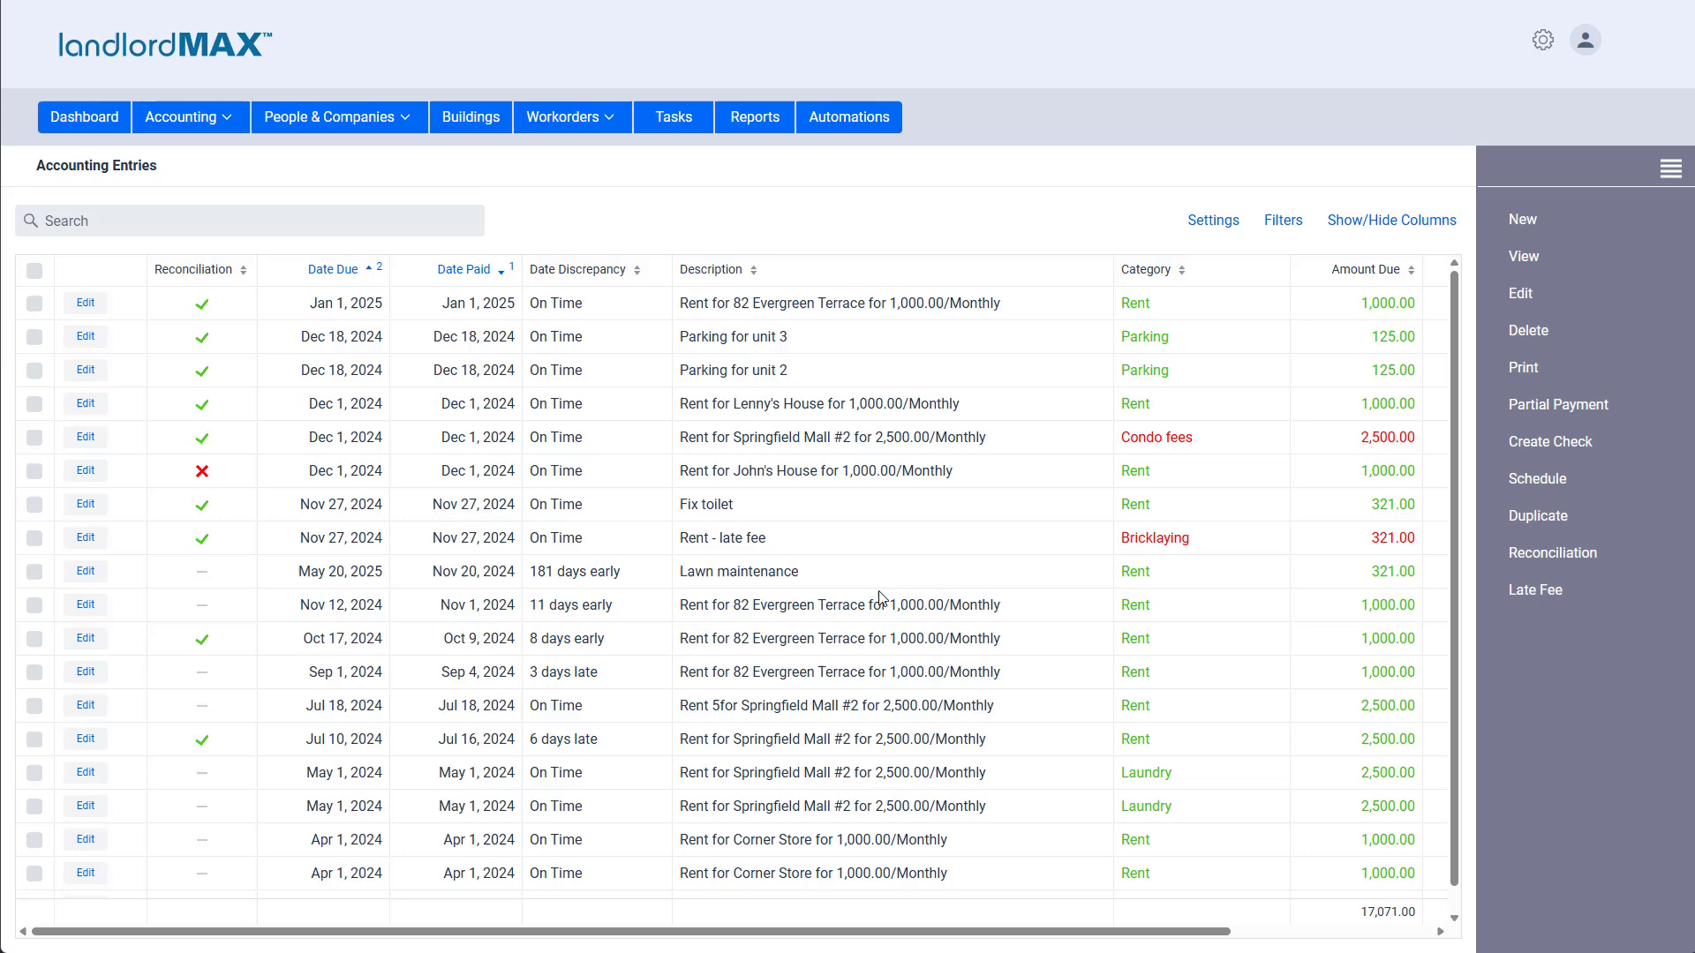
{"action": "right_click", "coordinate": [206, 640]}
{"action": "mouse_move", "coordinate": [284, 581]}
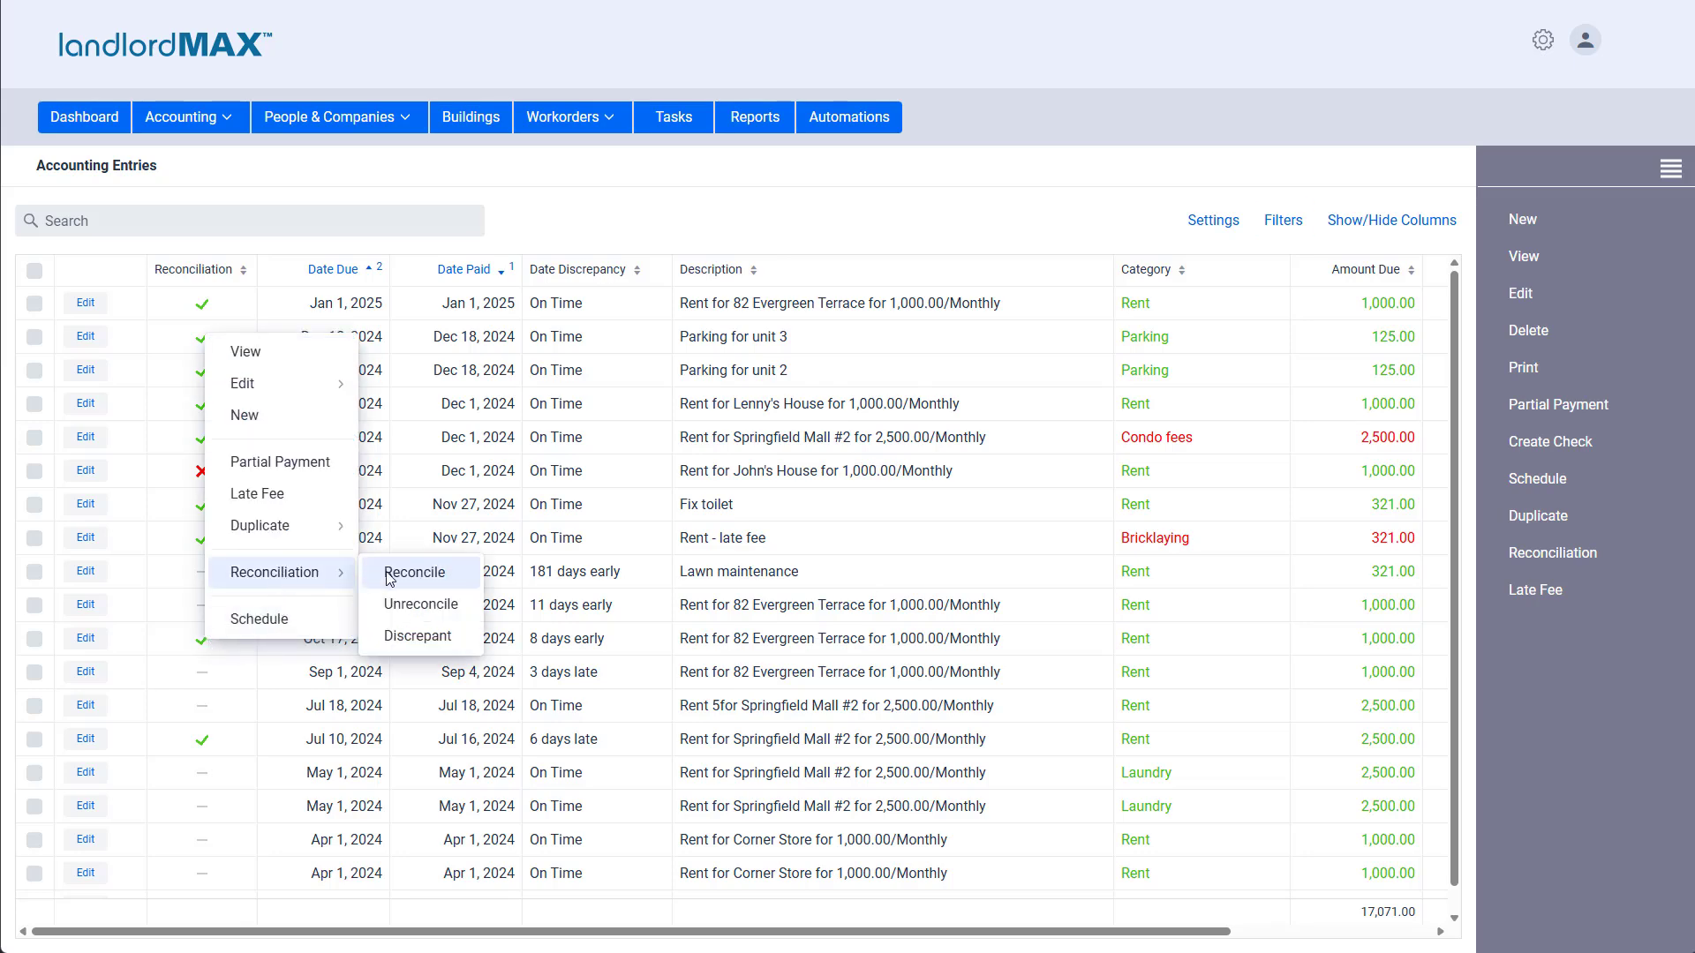
{"action": "left_click", "coordinate": [403, 604]}
{"action": "left_click", "coordinate": [852, 512]}
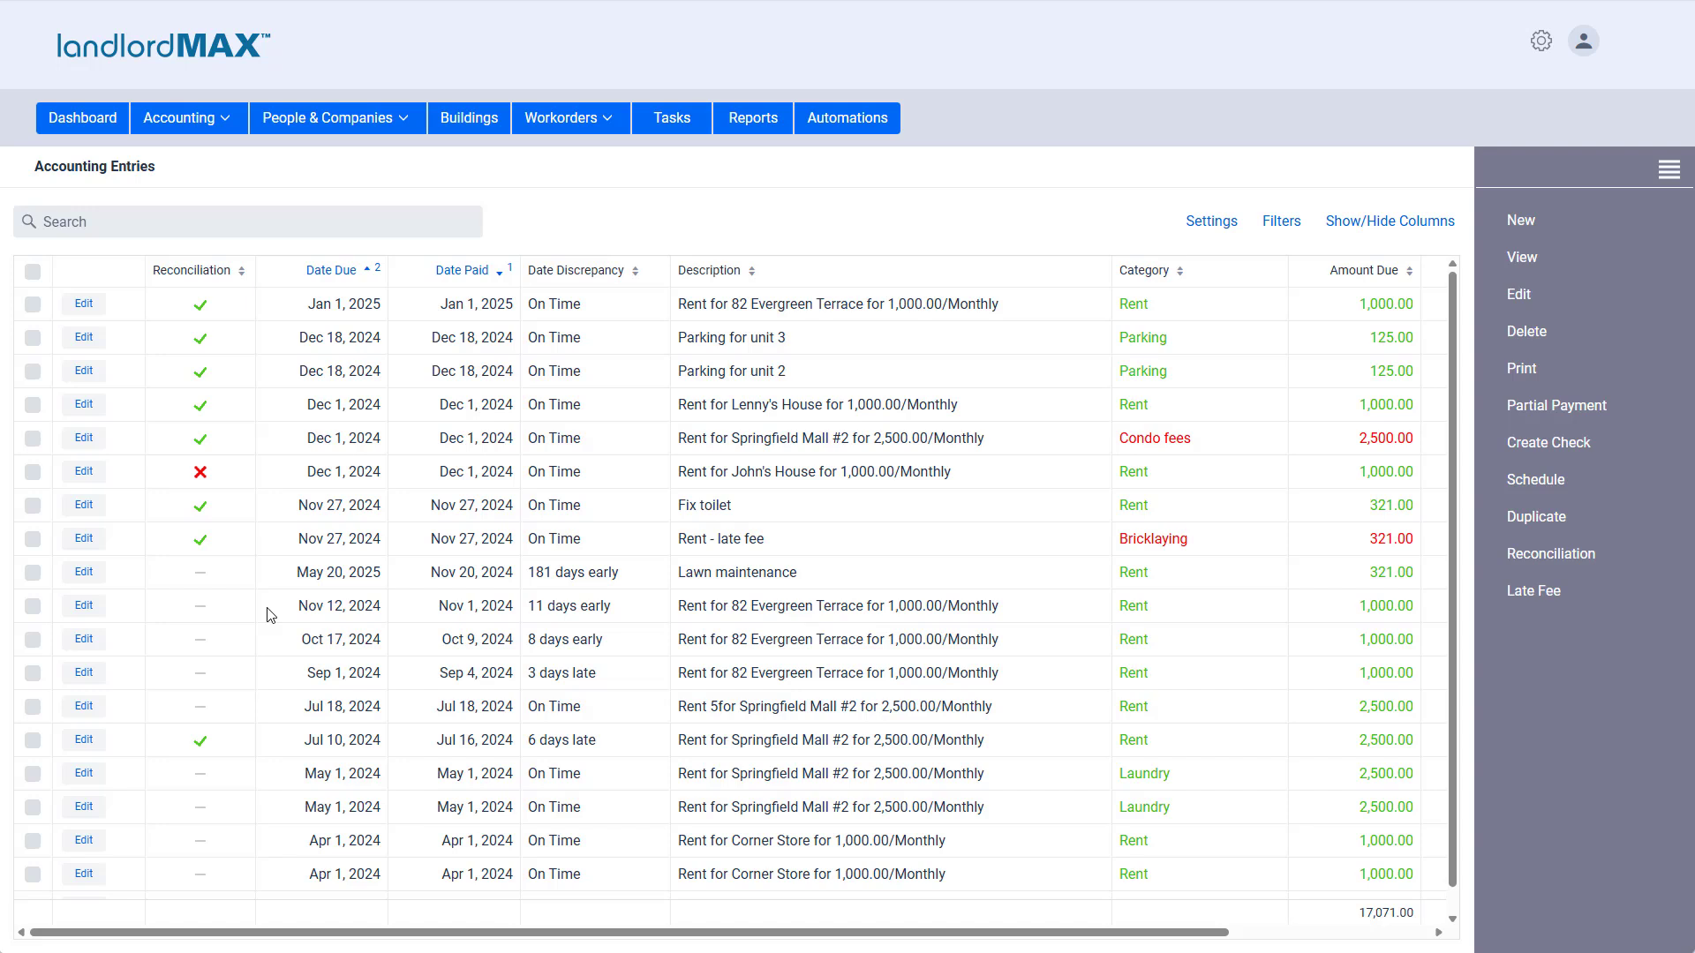
Step: Mark the "Fix toilet", "Rent - late fee" and "Lawn maintenance" entries together as Discrepant and dismiss the notification
{"action": "left_click", "coordinate": [32, 505]}
{"action": "left_click", "coordinate": [33, 538]}
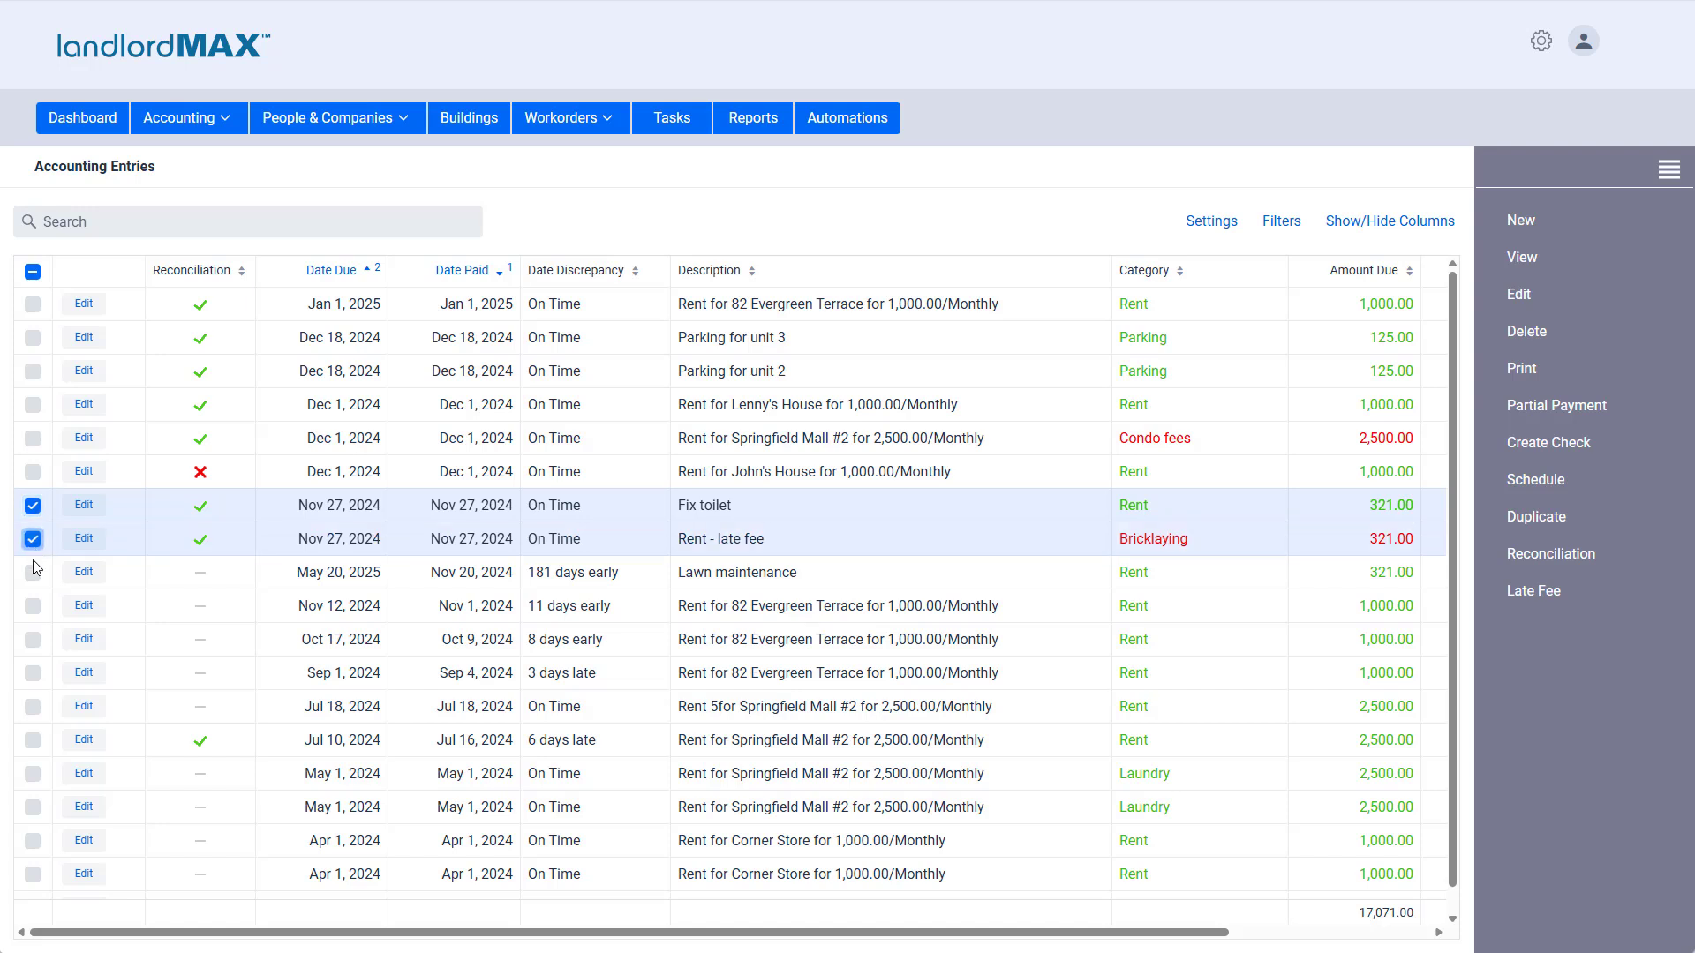
{"action": "left_click", "coordinate": [33, 572]}
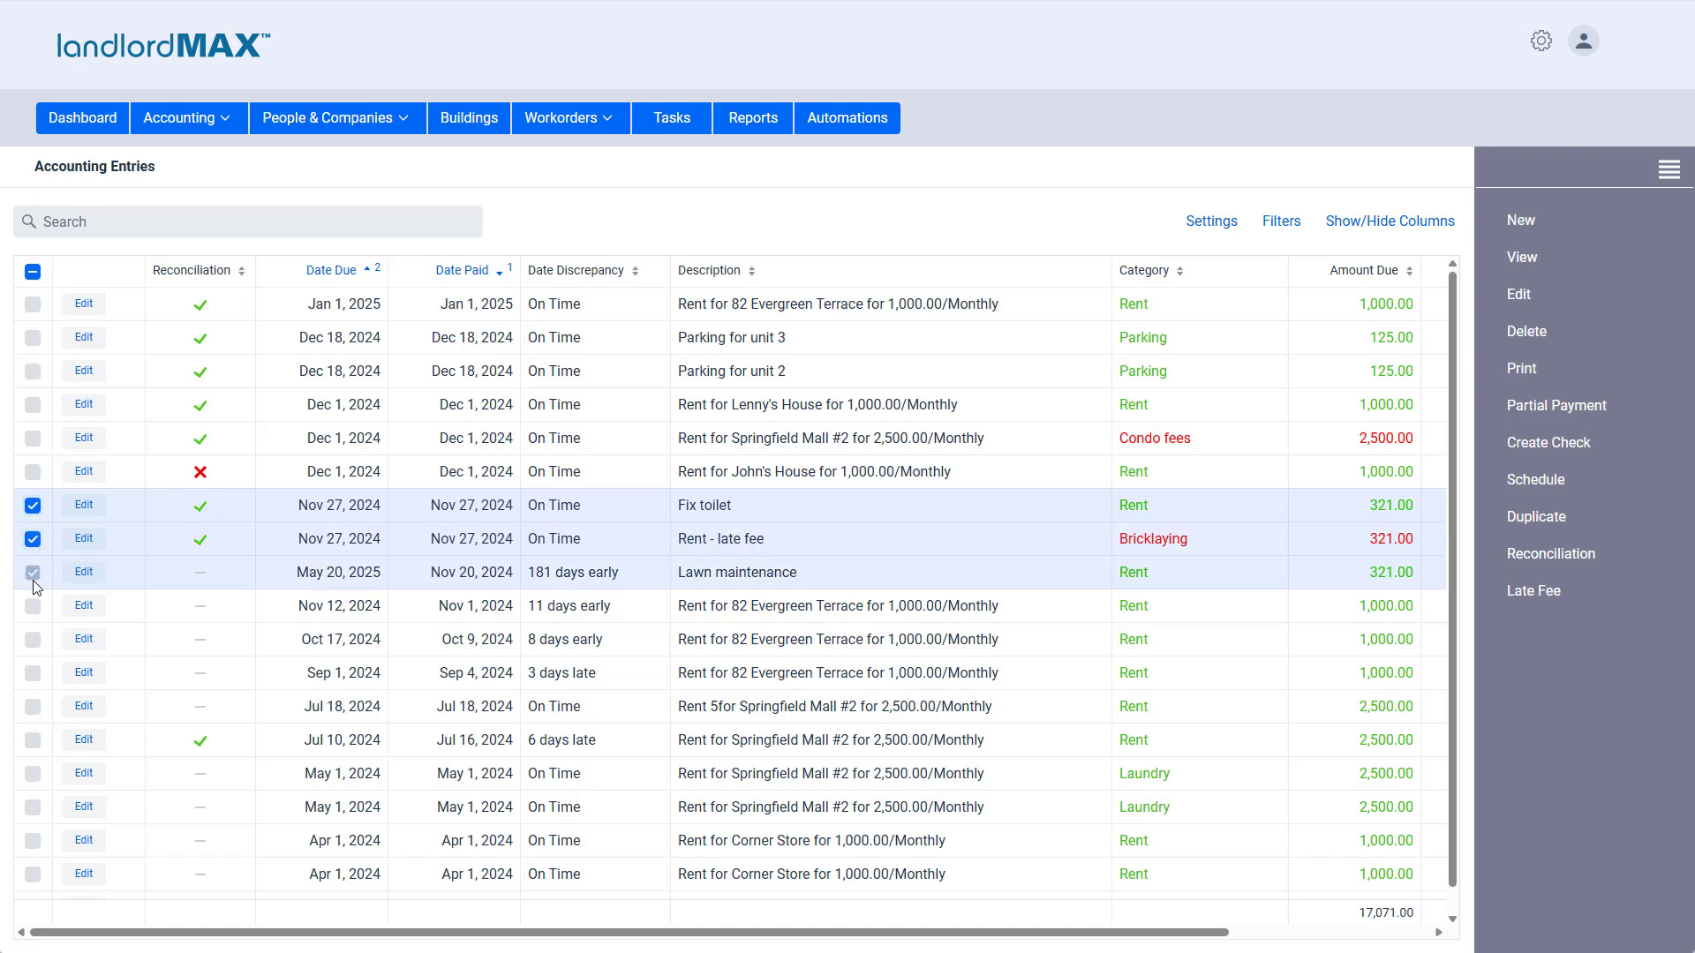
{"action": "left_click", "coordinate": [1538, 554]}
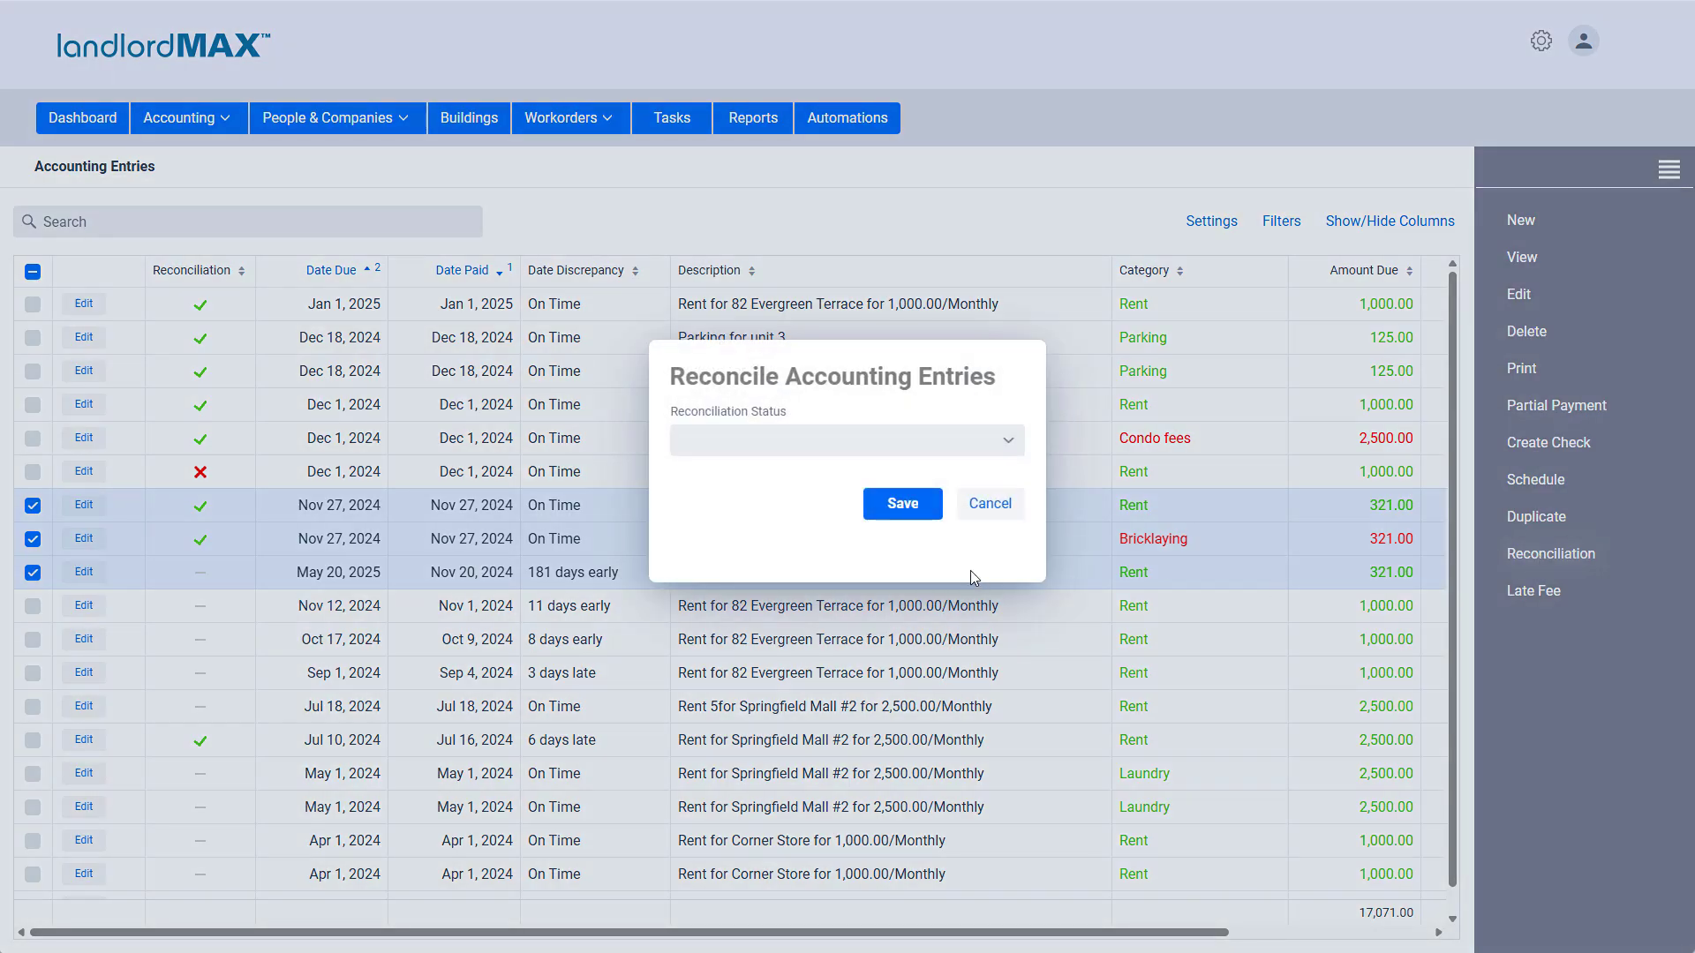
{"action": "left_click", "coordinate": [756, 450]}
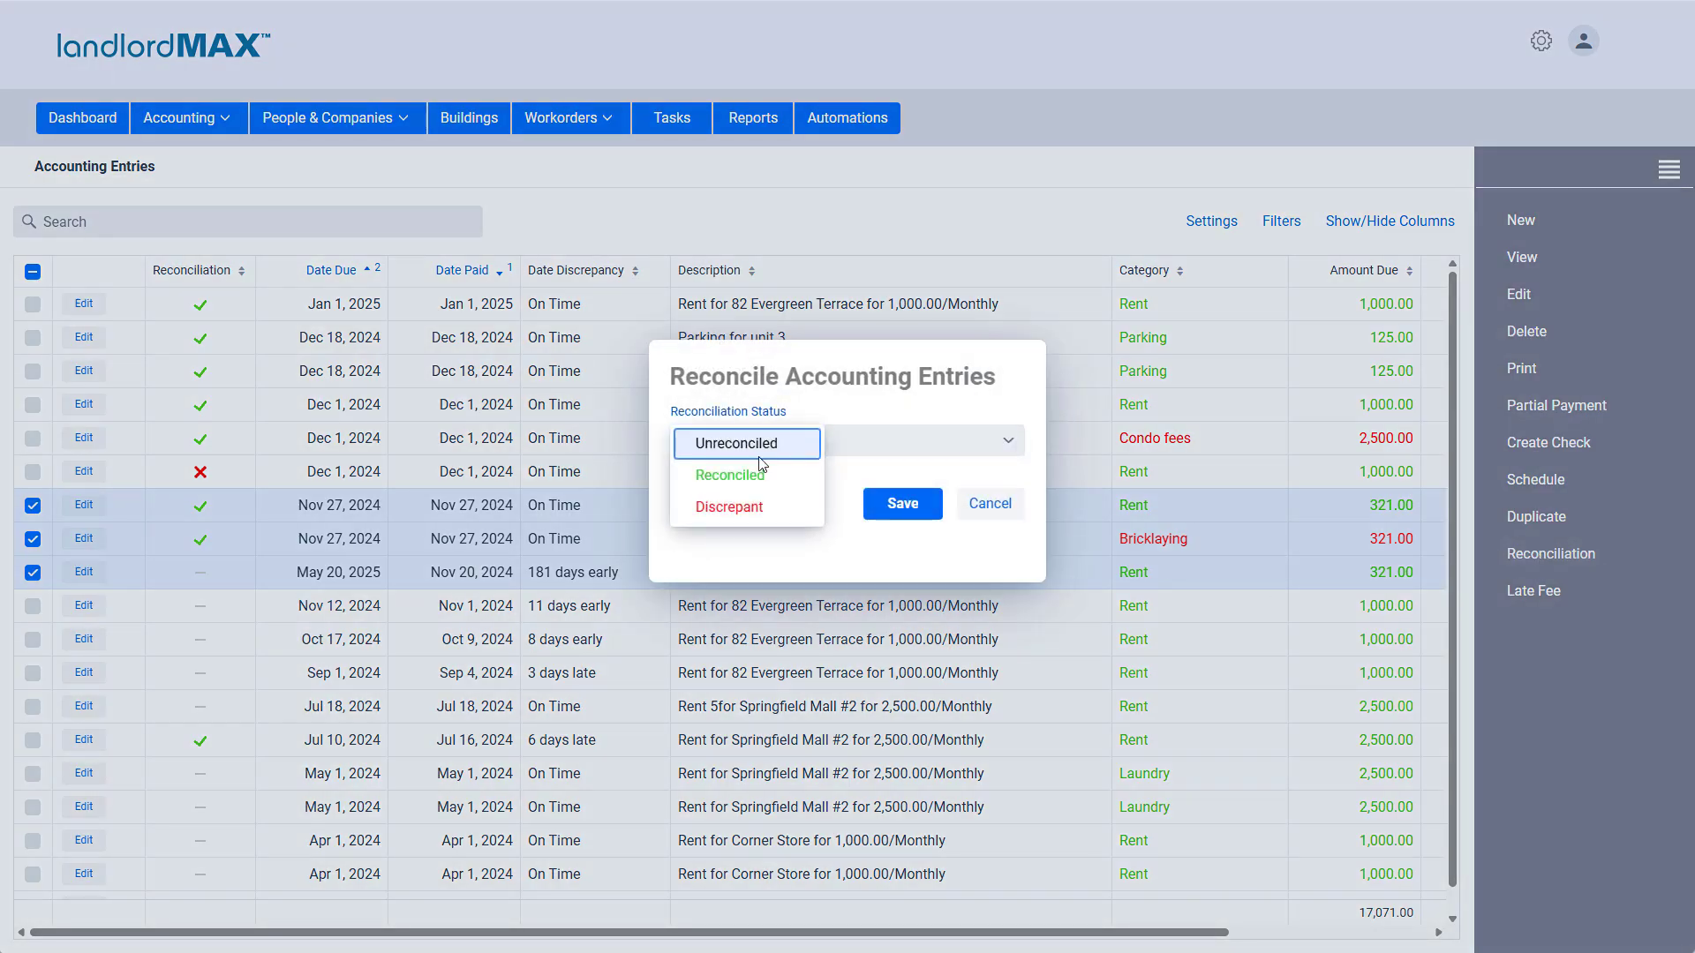
{"action": "left_click", "coordinate": [761, 508]}
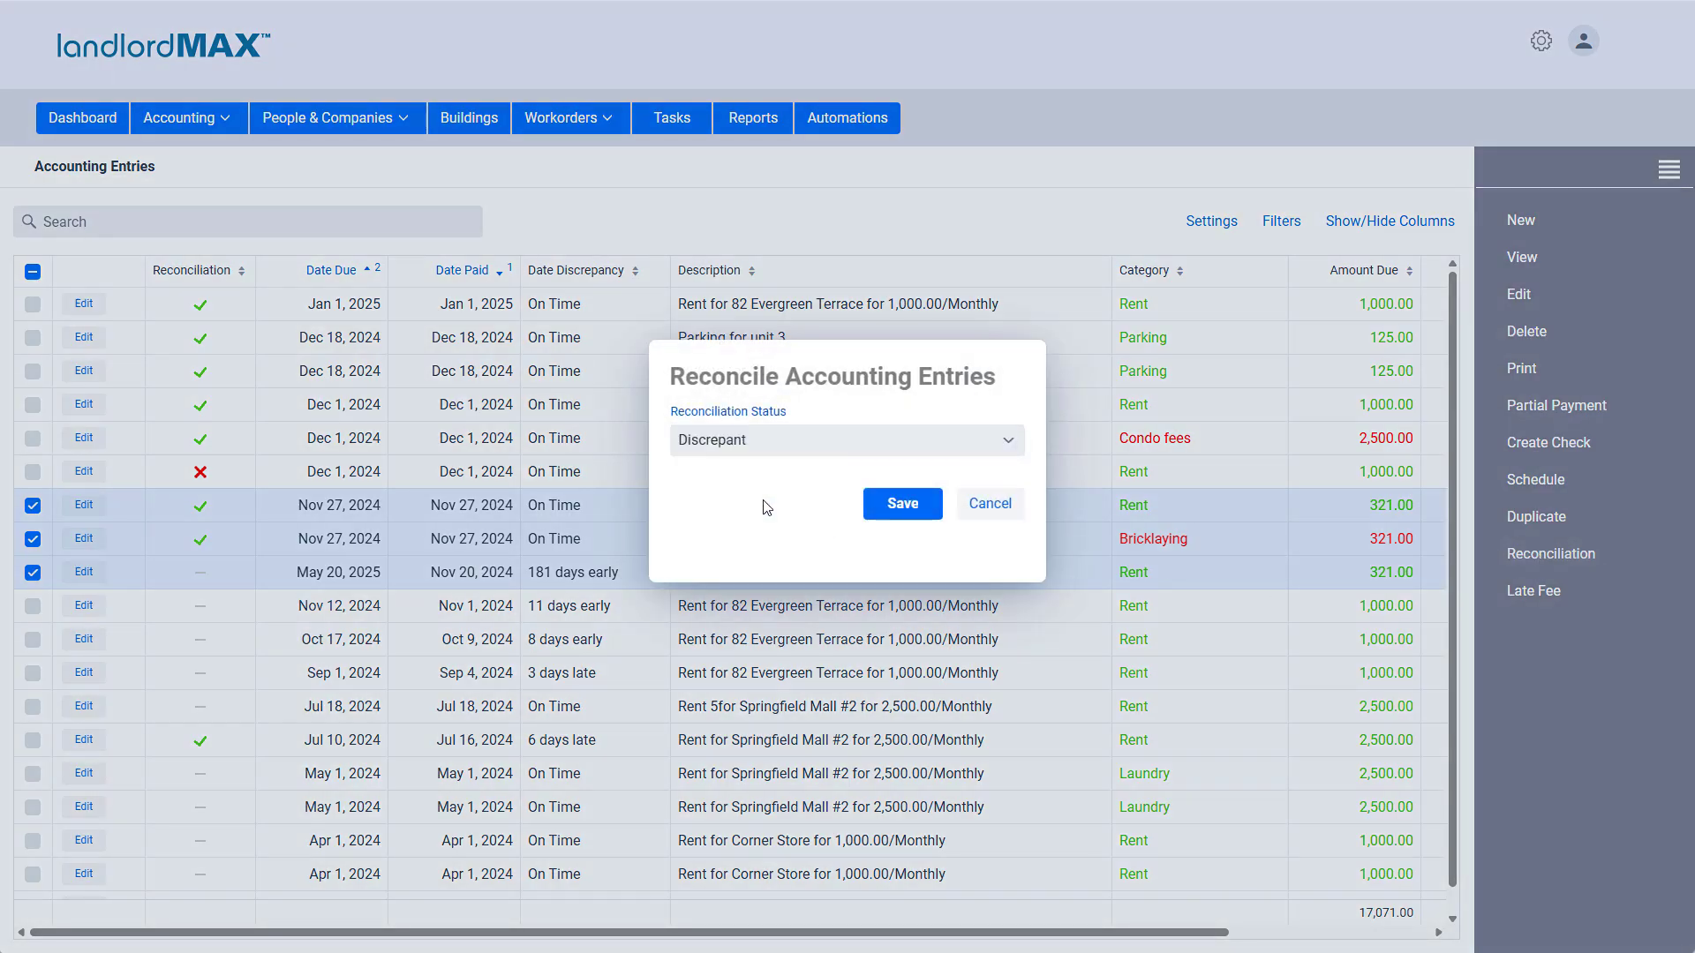
{"action": "left_click", "coordinate": [918, 512]}
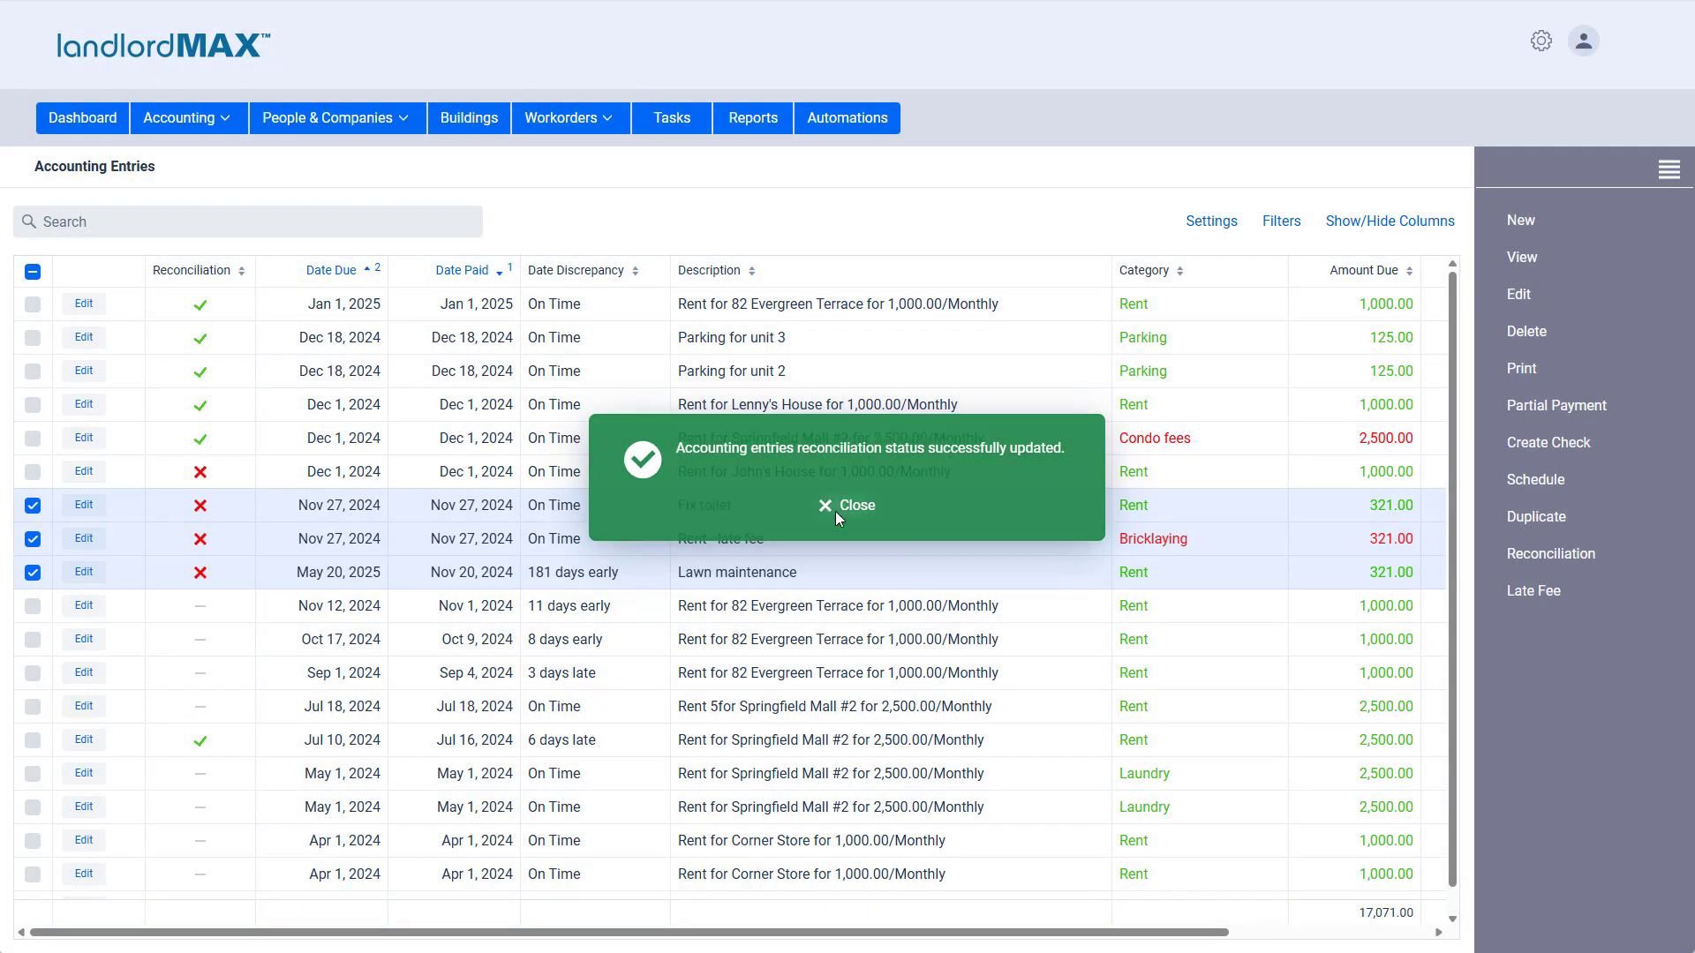
{"action": "left_click", "coordinate": [835, 511]}
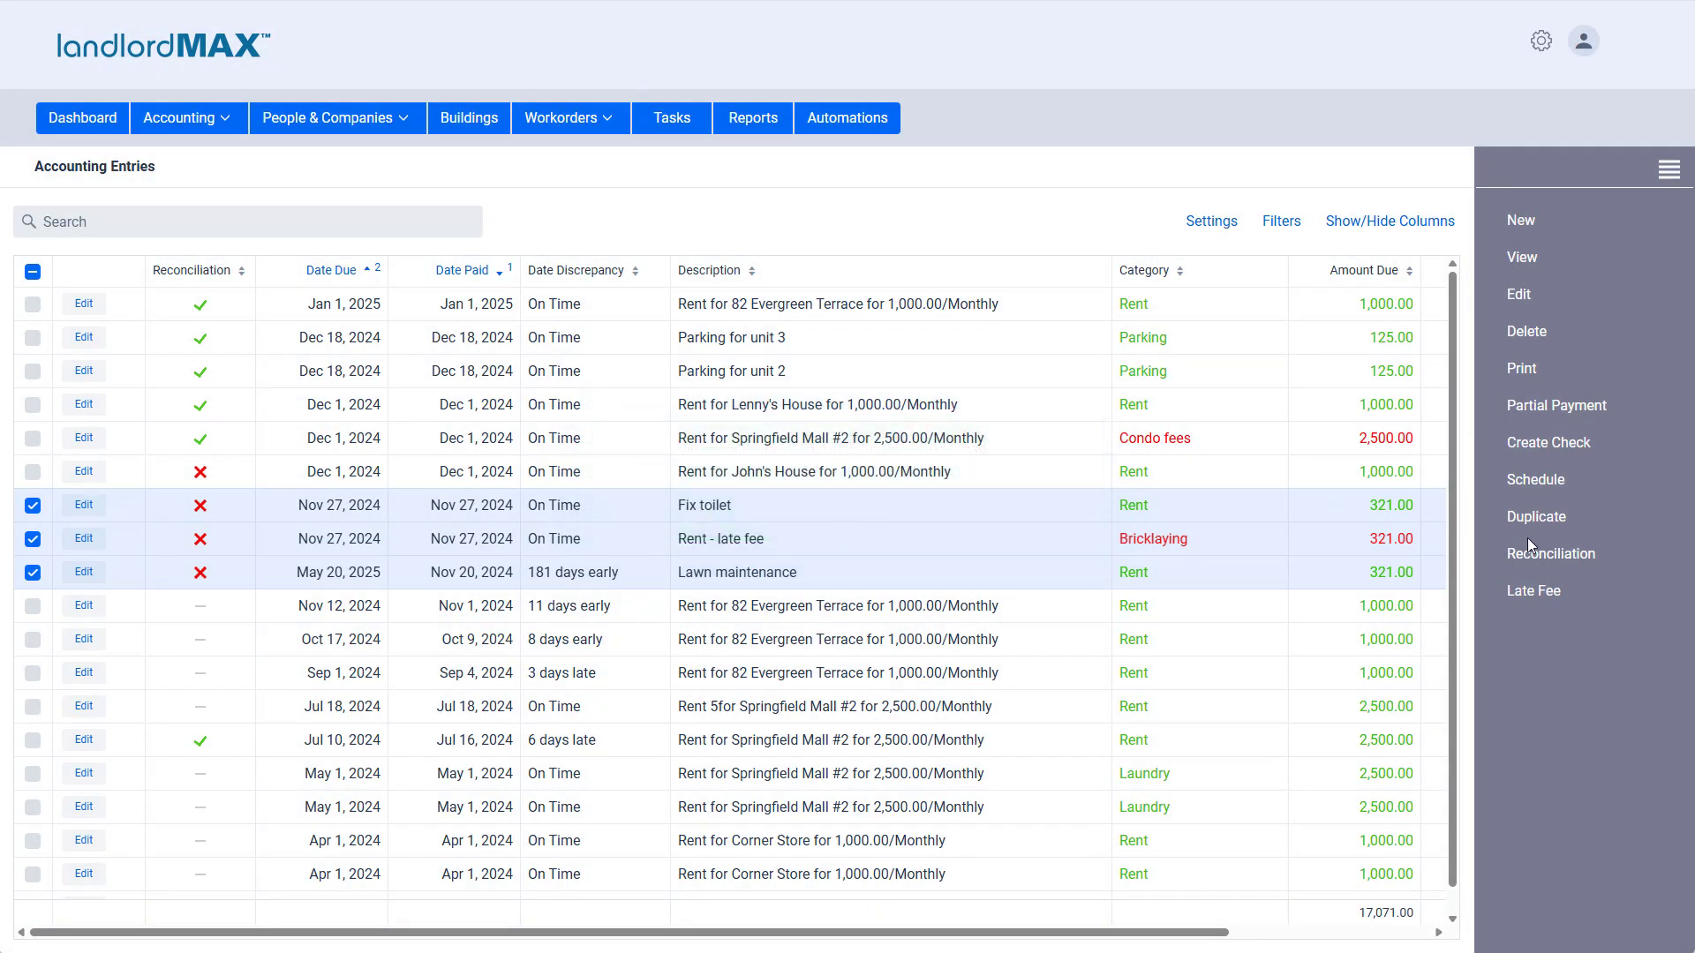
Step: Mark the three selected entries as reconciled in one operation, dismiss the notification and deselect them
{"action": "right_click", "coordinate": [269, 505]}
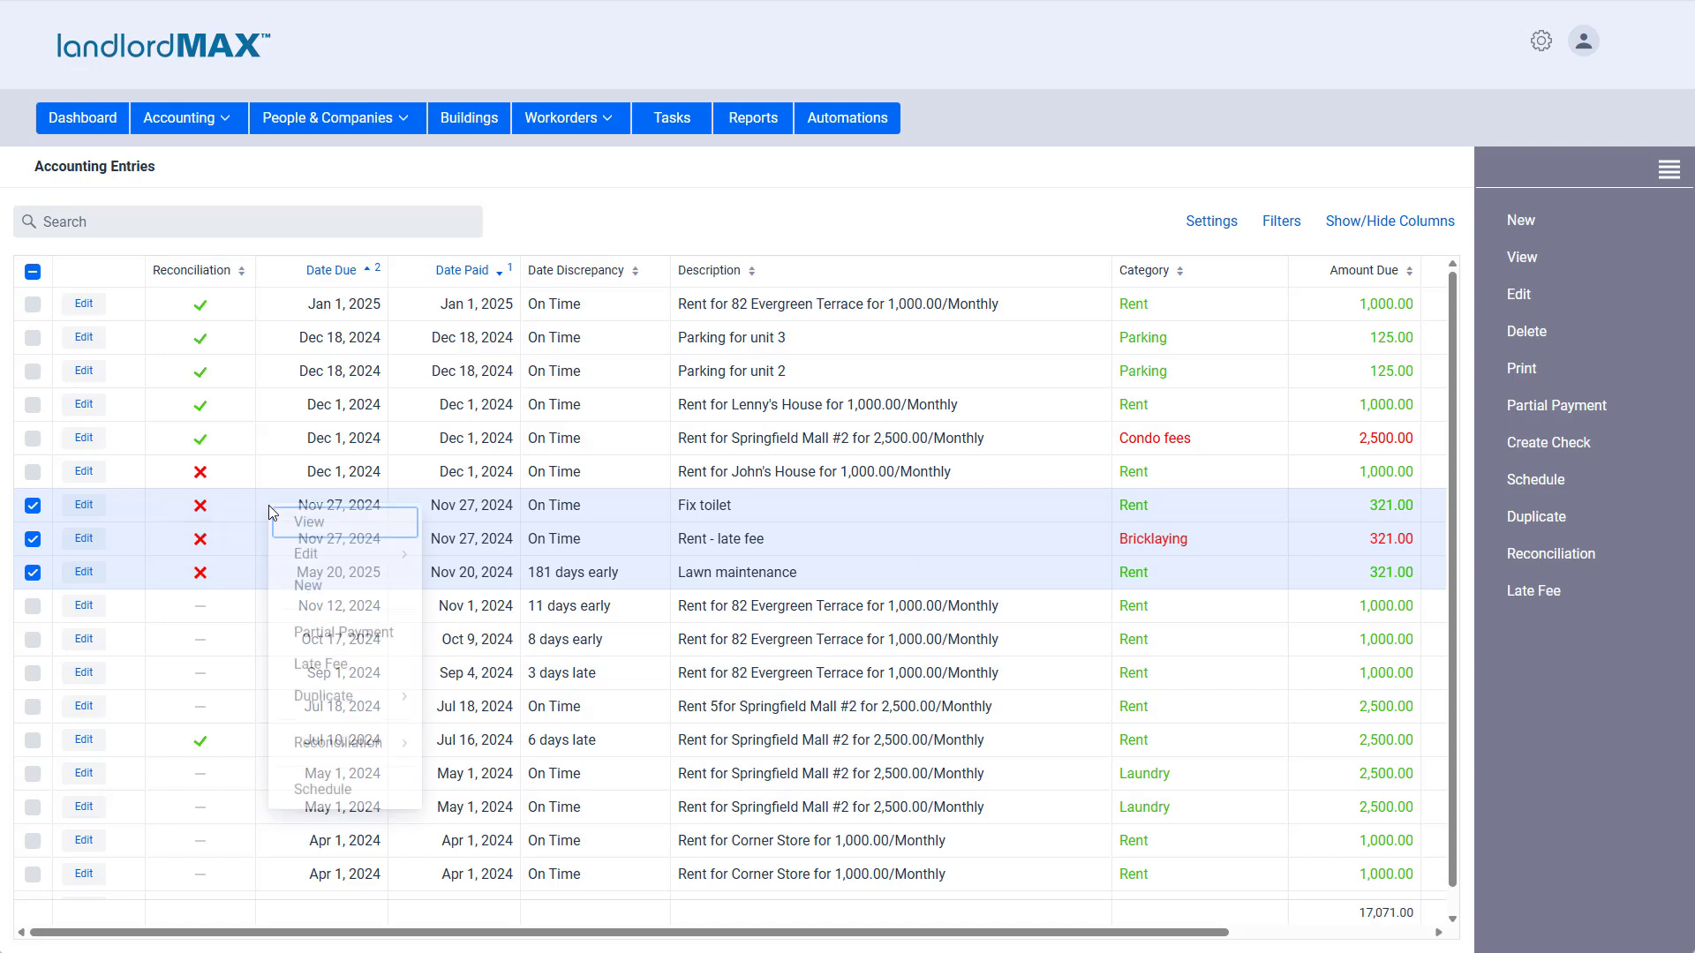
{"action": "mouse_move", "coordinate": [353, 744]}
{"action": "left_click", "coordinate": [485, 751]}
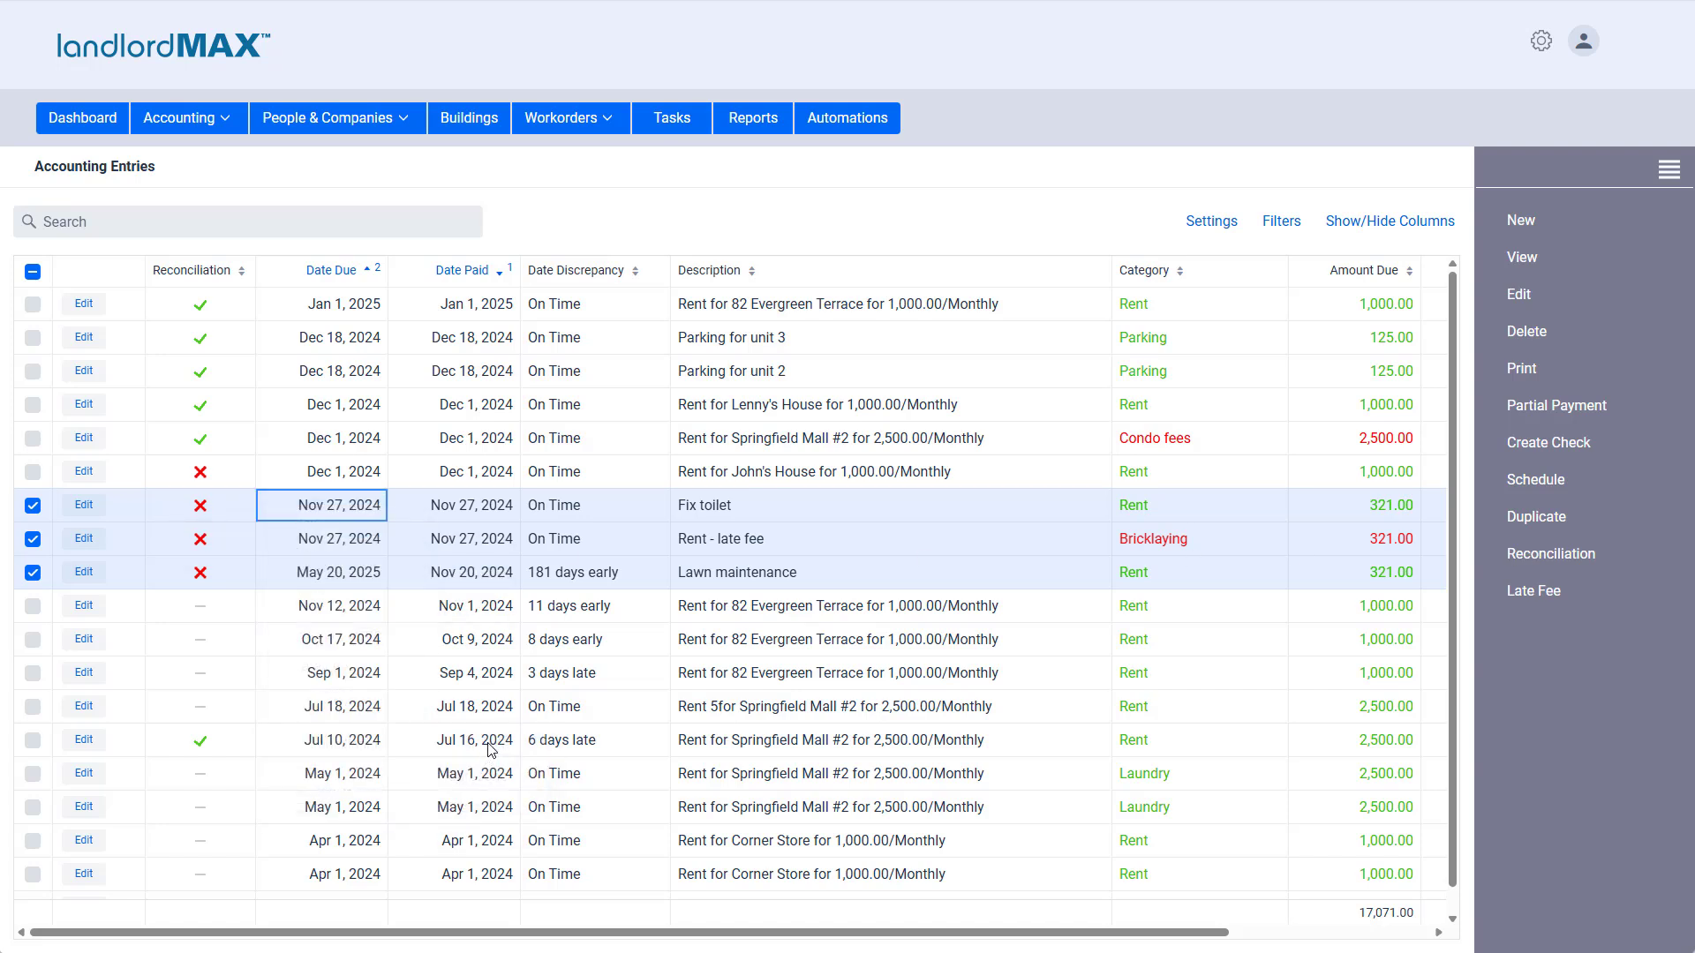
{"action": "left_click", "coordinate": [856, 505]}
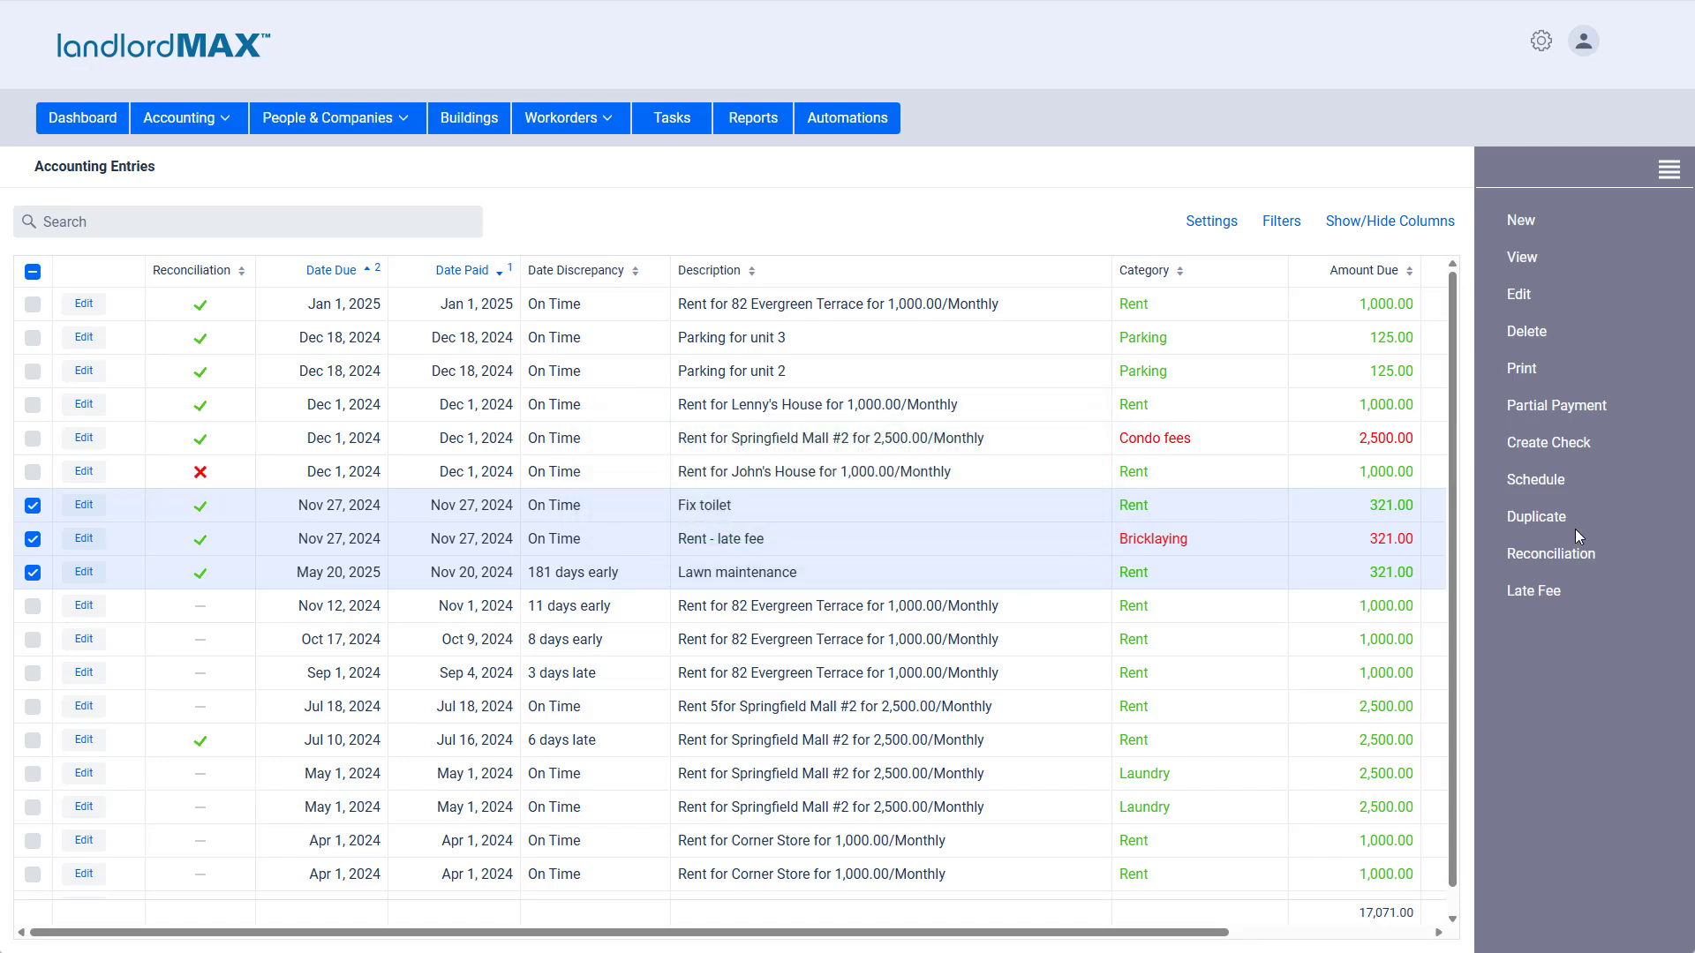
{"action": "left_click", "coordinate": [33, 572]}
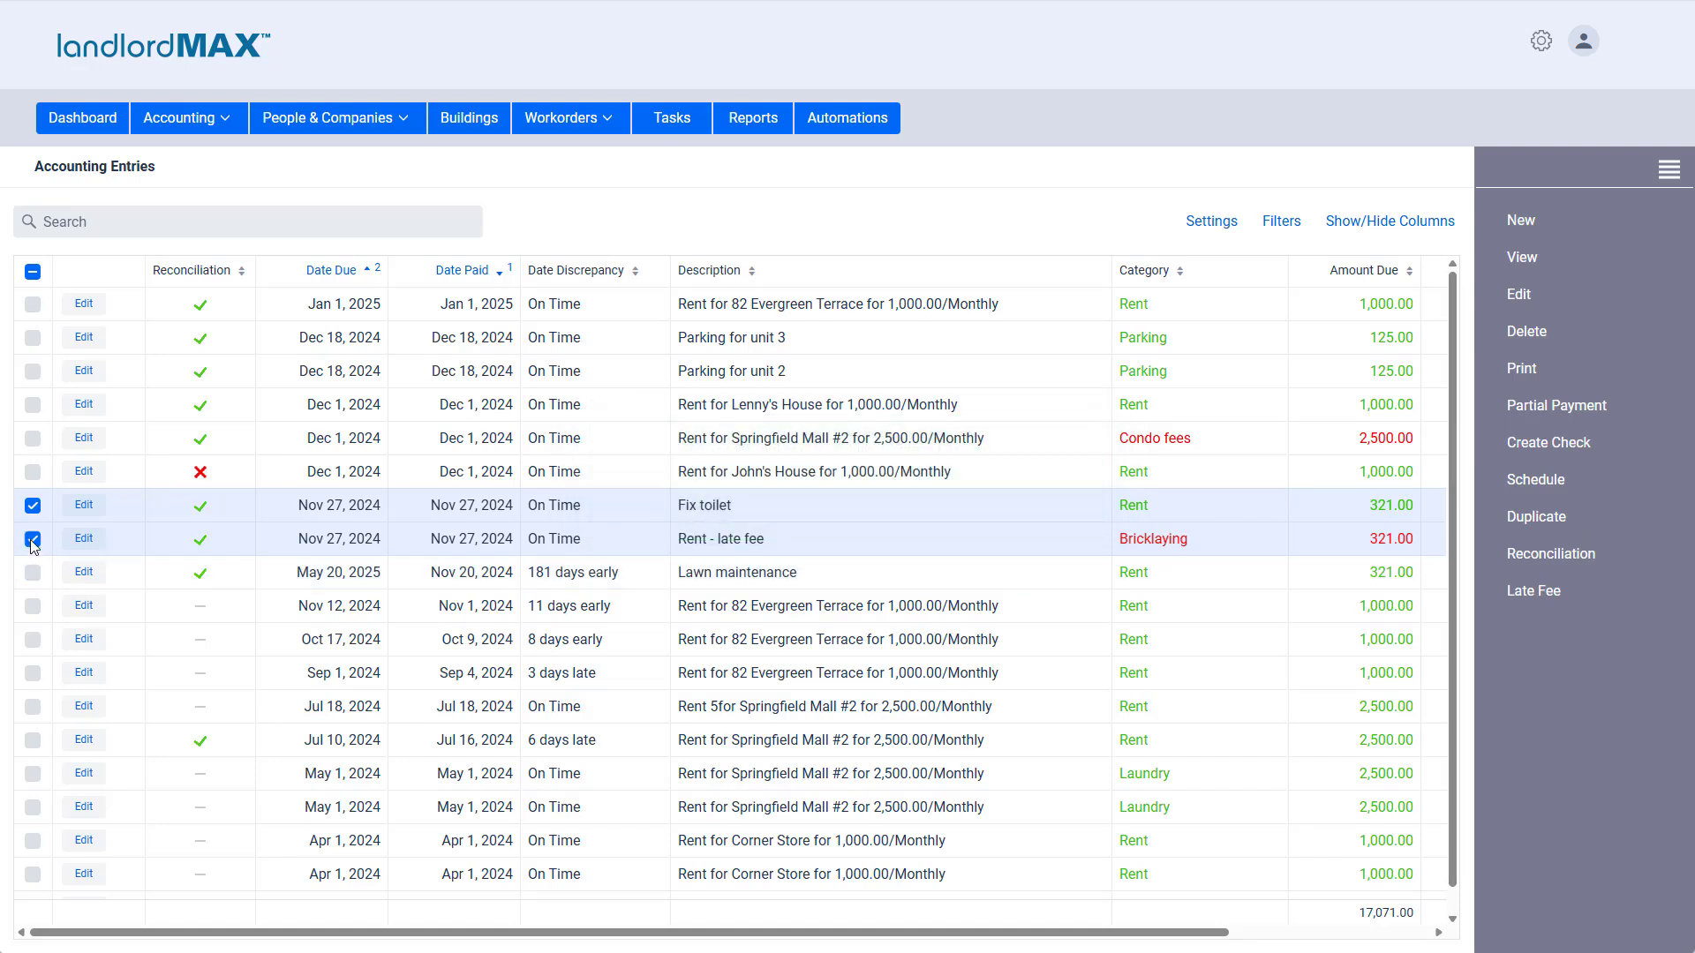
{"action": "left_click", "coordinate": [33, 538]}
{"action": "left_click", "coordinate": [33, 506]}
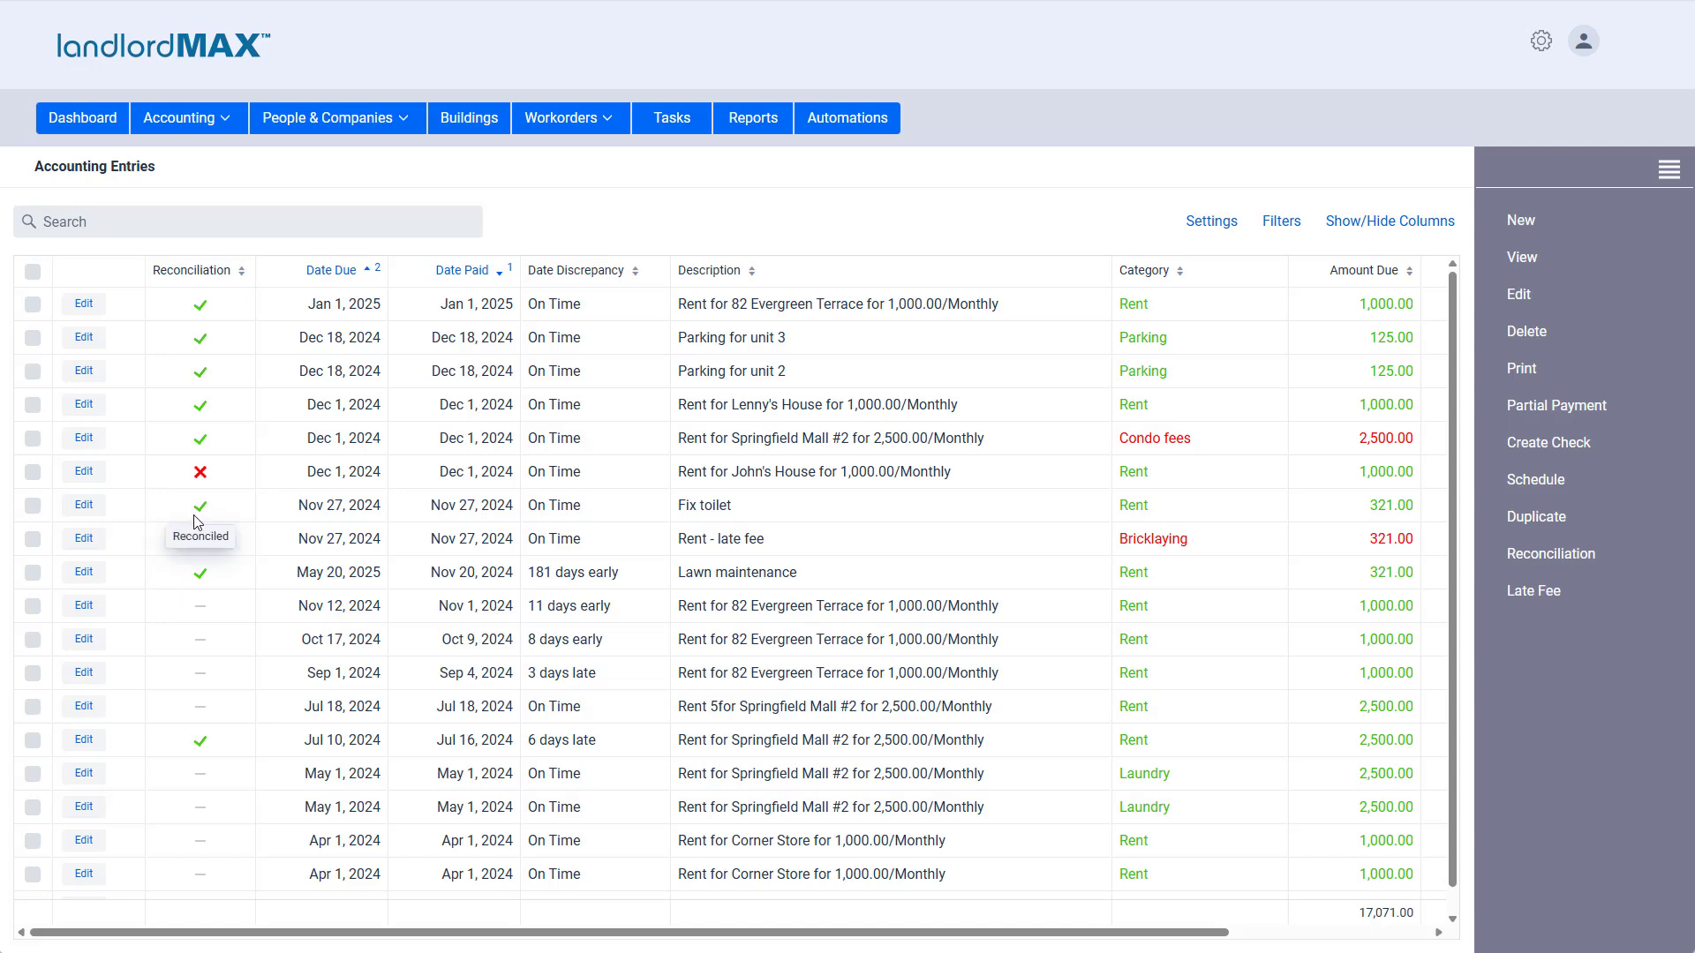
Step: Edit the "Fix toilet" entry within the table, set its reconciliation status to Unreconciled and save it
{"action": "double_click", "coordinate": [226, 512]}
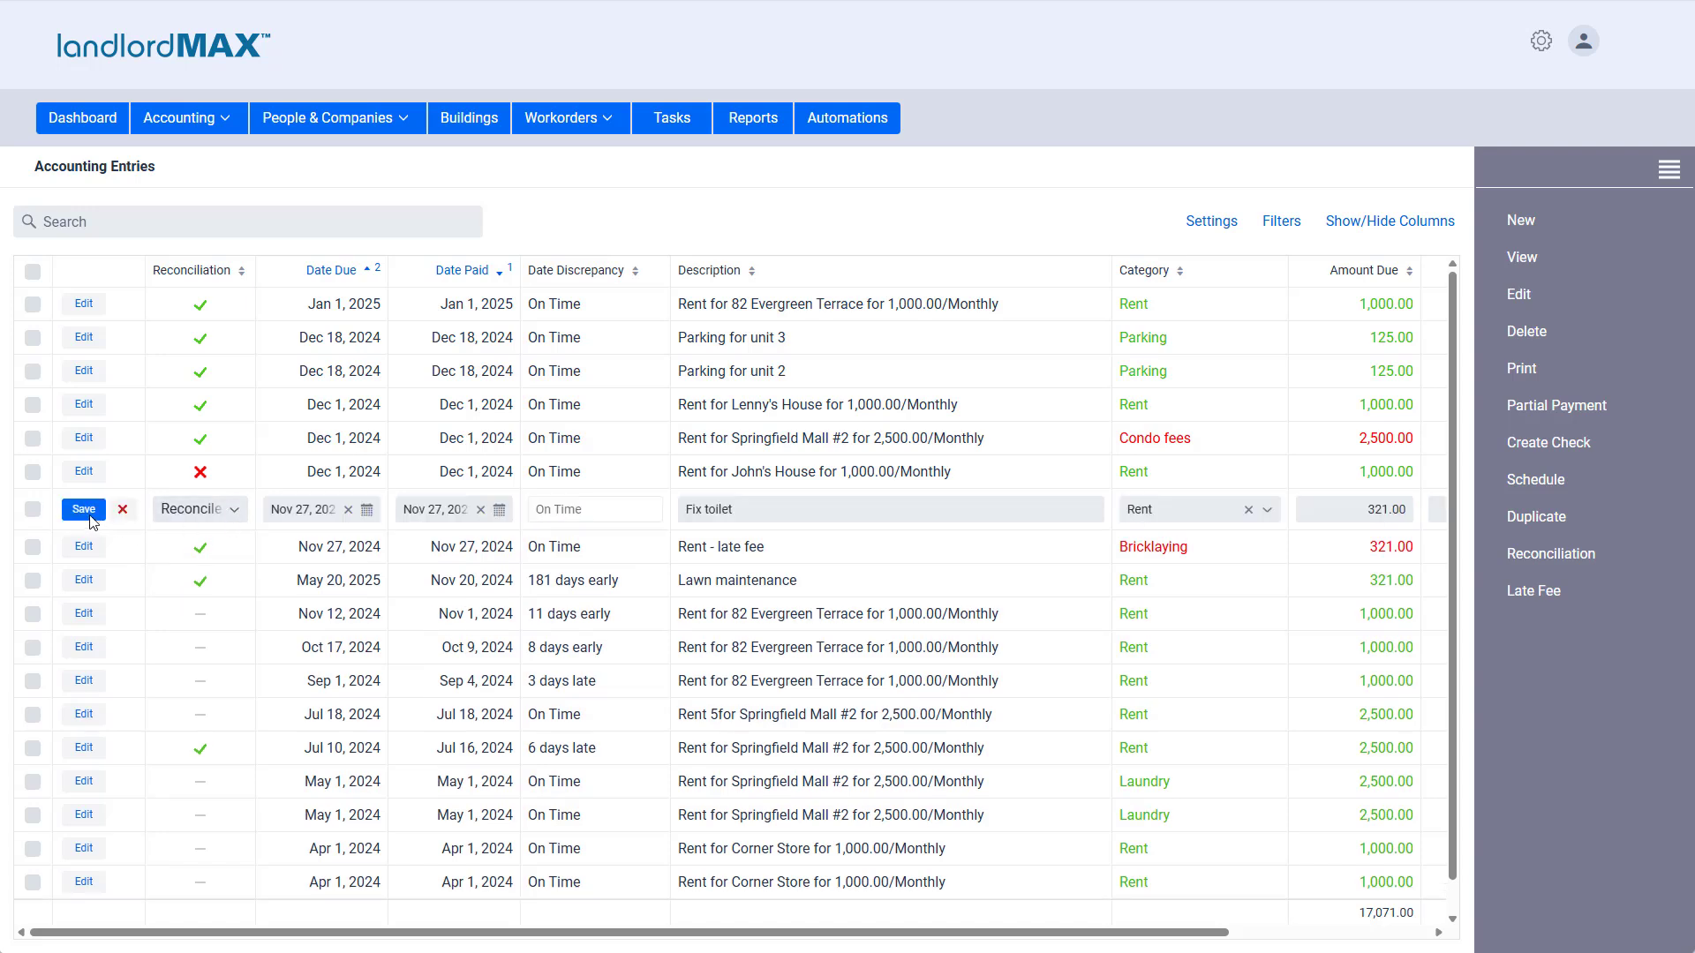
{"action": "left_click", "coordinate": [237, 508]}
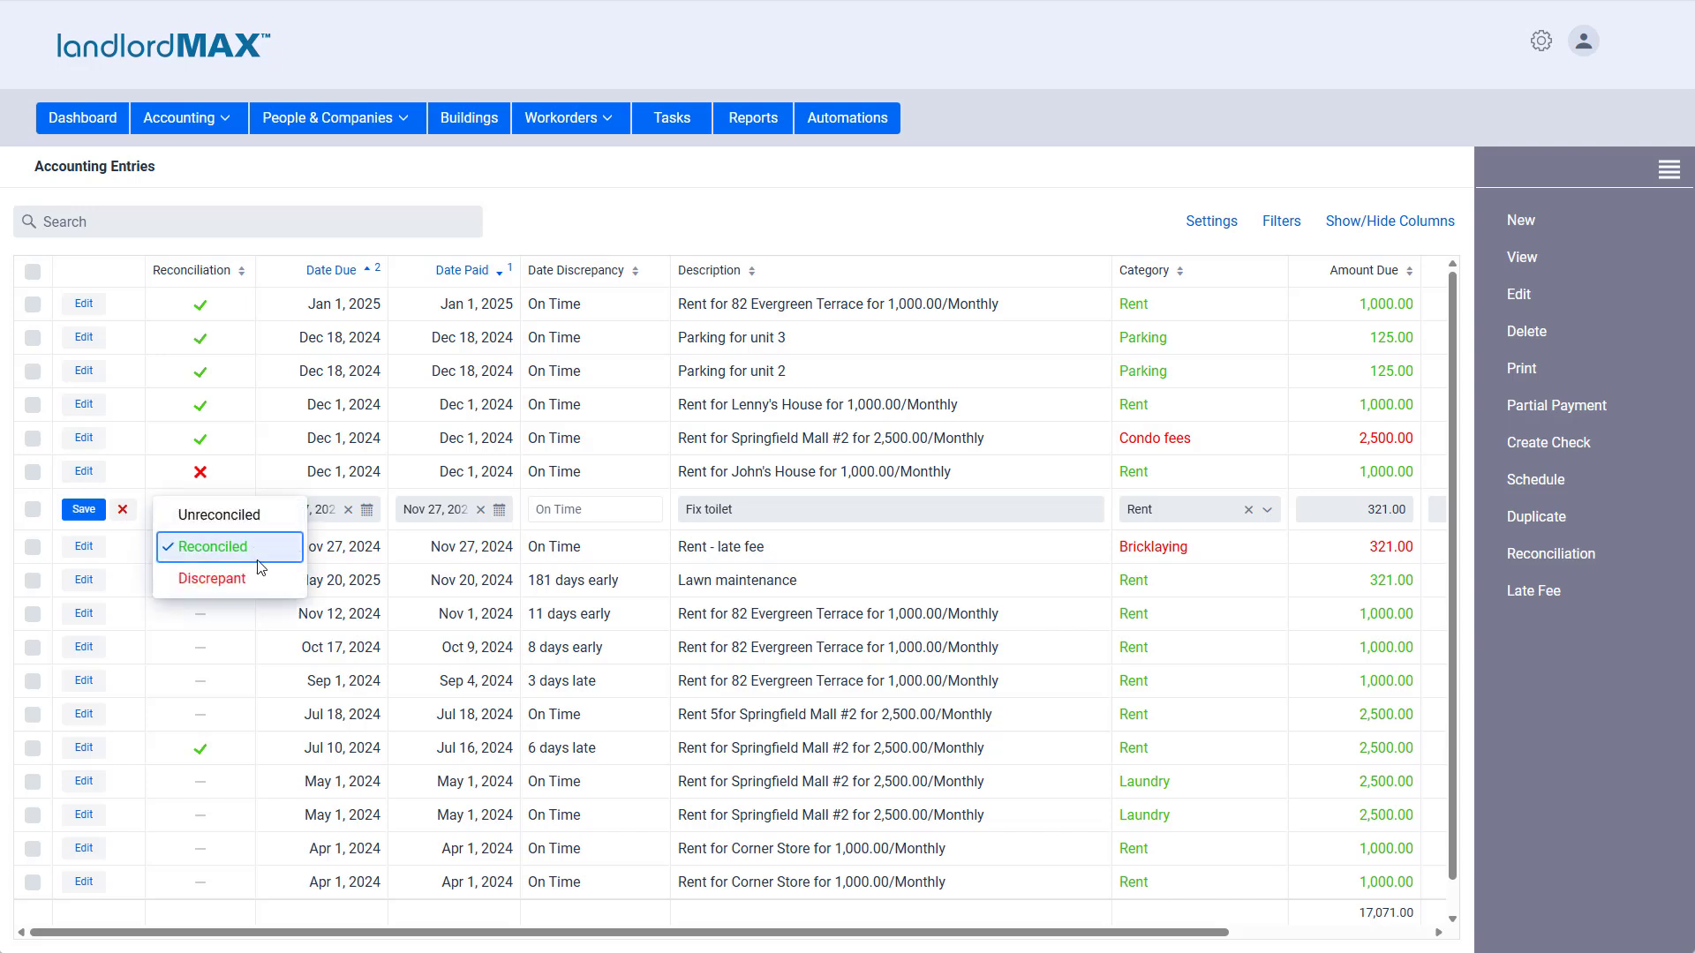
{"action": "left_click", "coordinate": [240, 516]}
{"action": "left_click", "coordinate": [84, 510]}
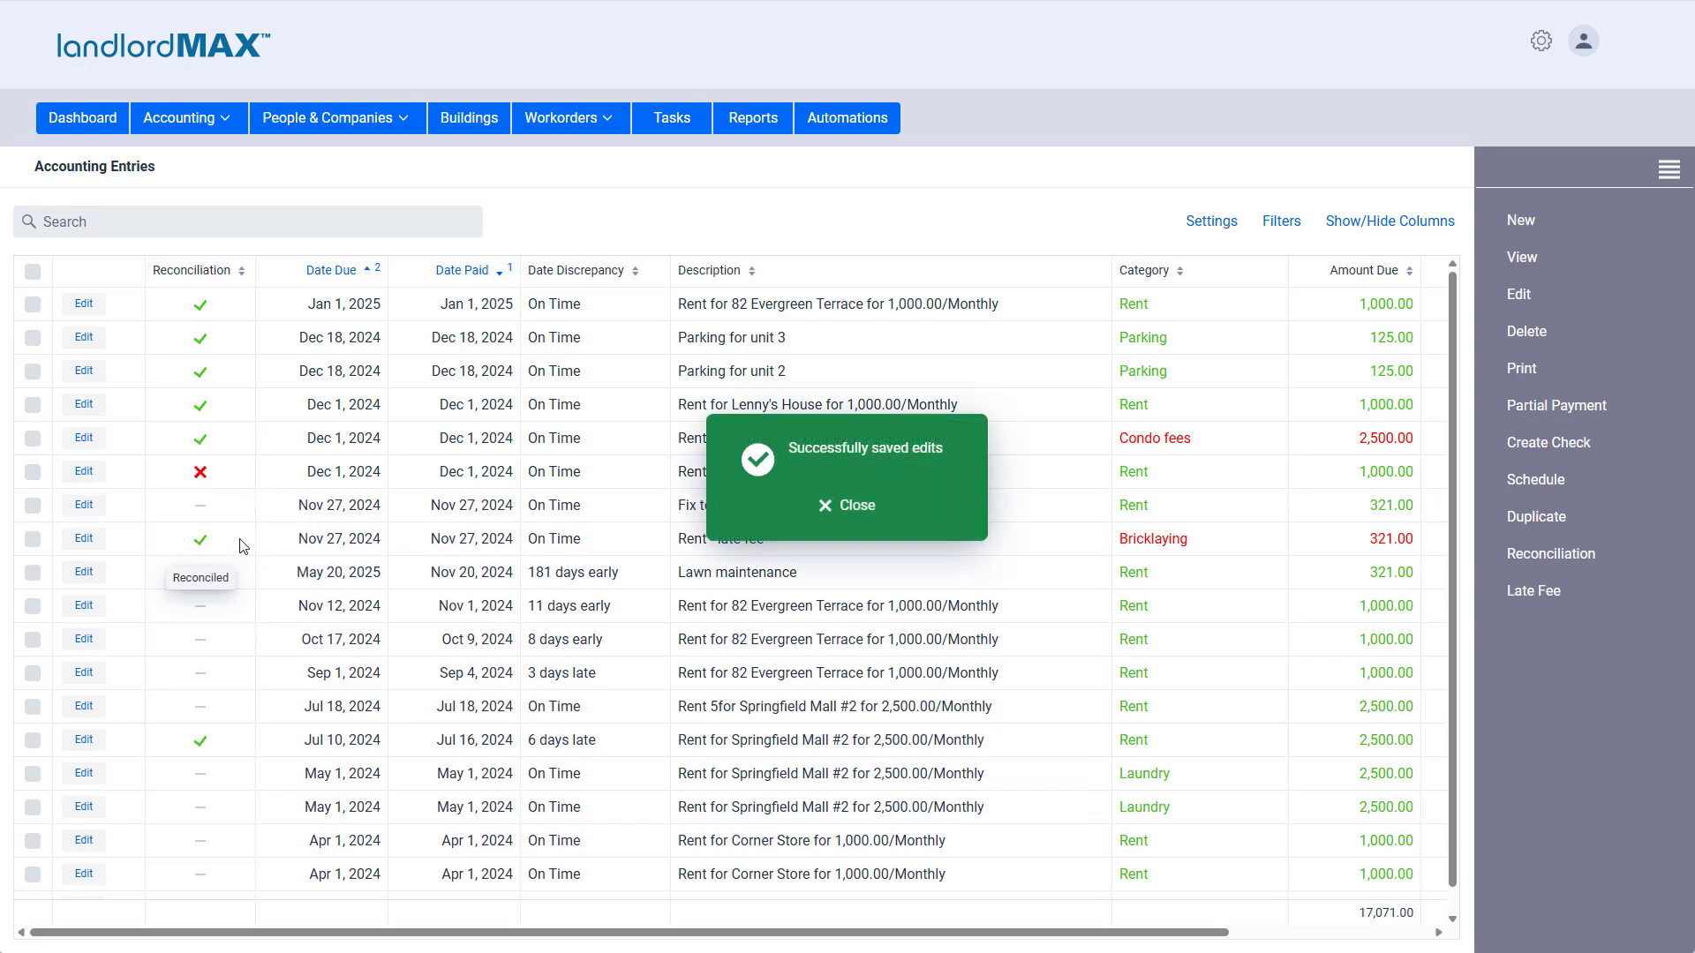
{"action": "left_click", "coordinate": [870, 503]}
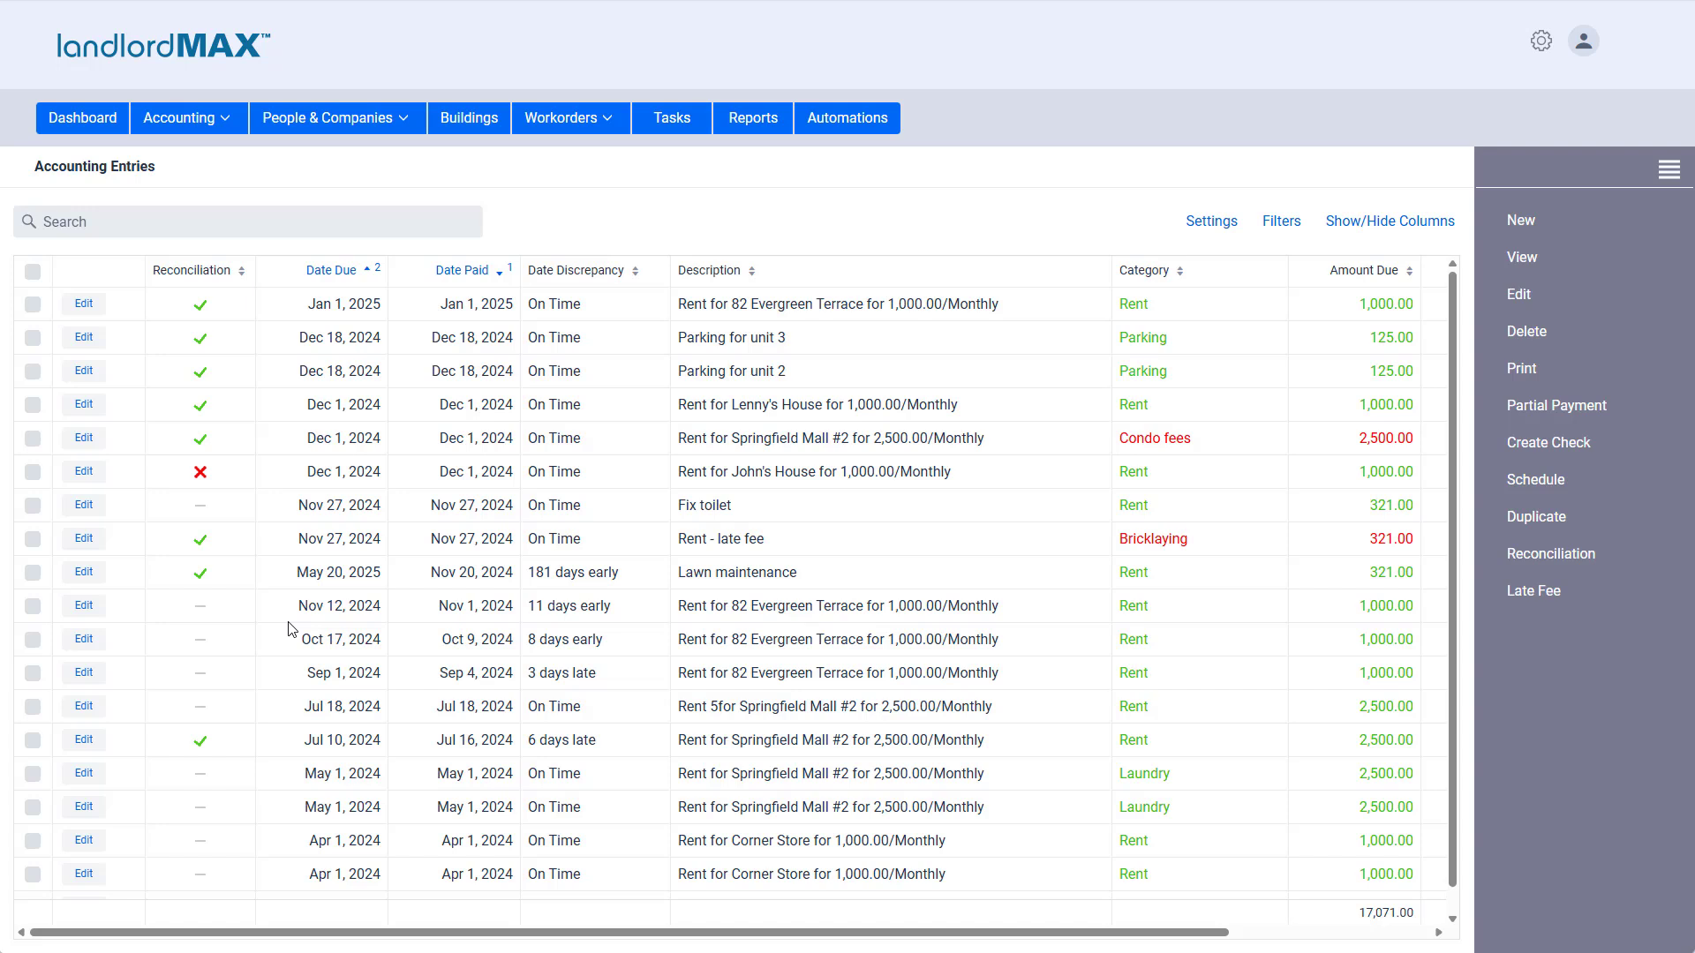
Step: View the reconciliation status options in the edit form of the rent entry due Oct 17, 2024, and return to the list
{"action": "left_click", "coordinate": [33, 639]}
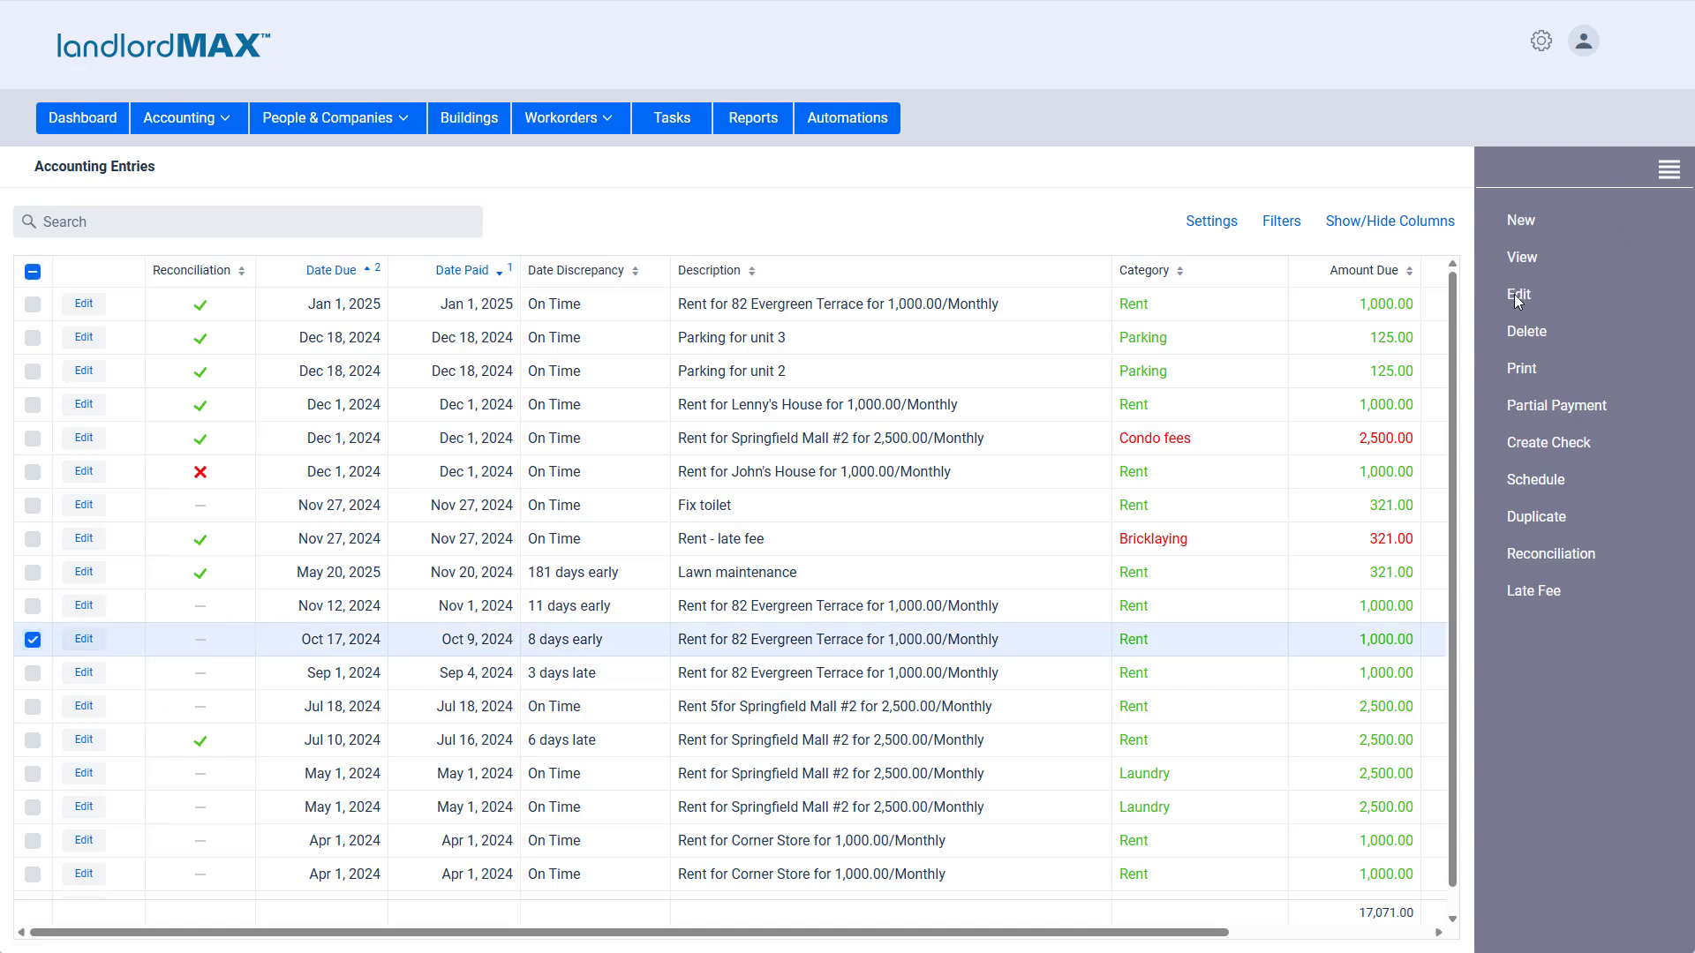
{"action": "left_click", "coordinate": [33, 639]}
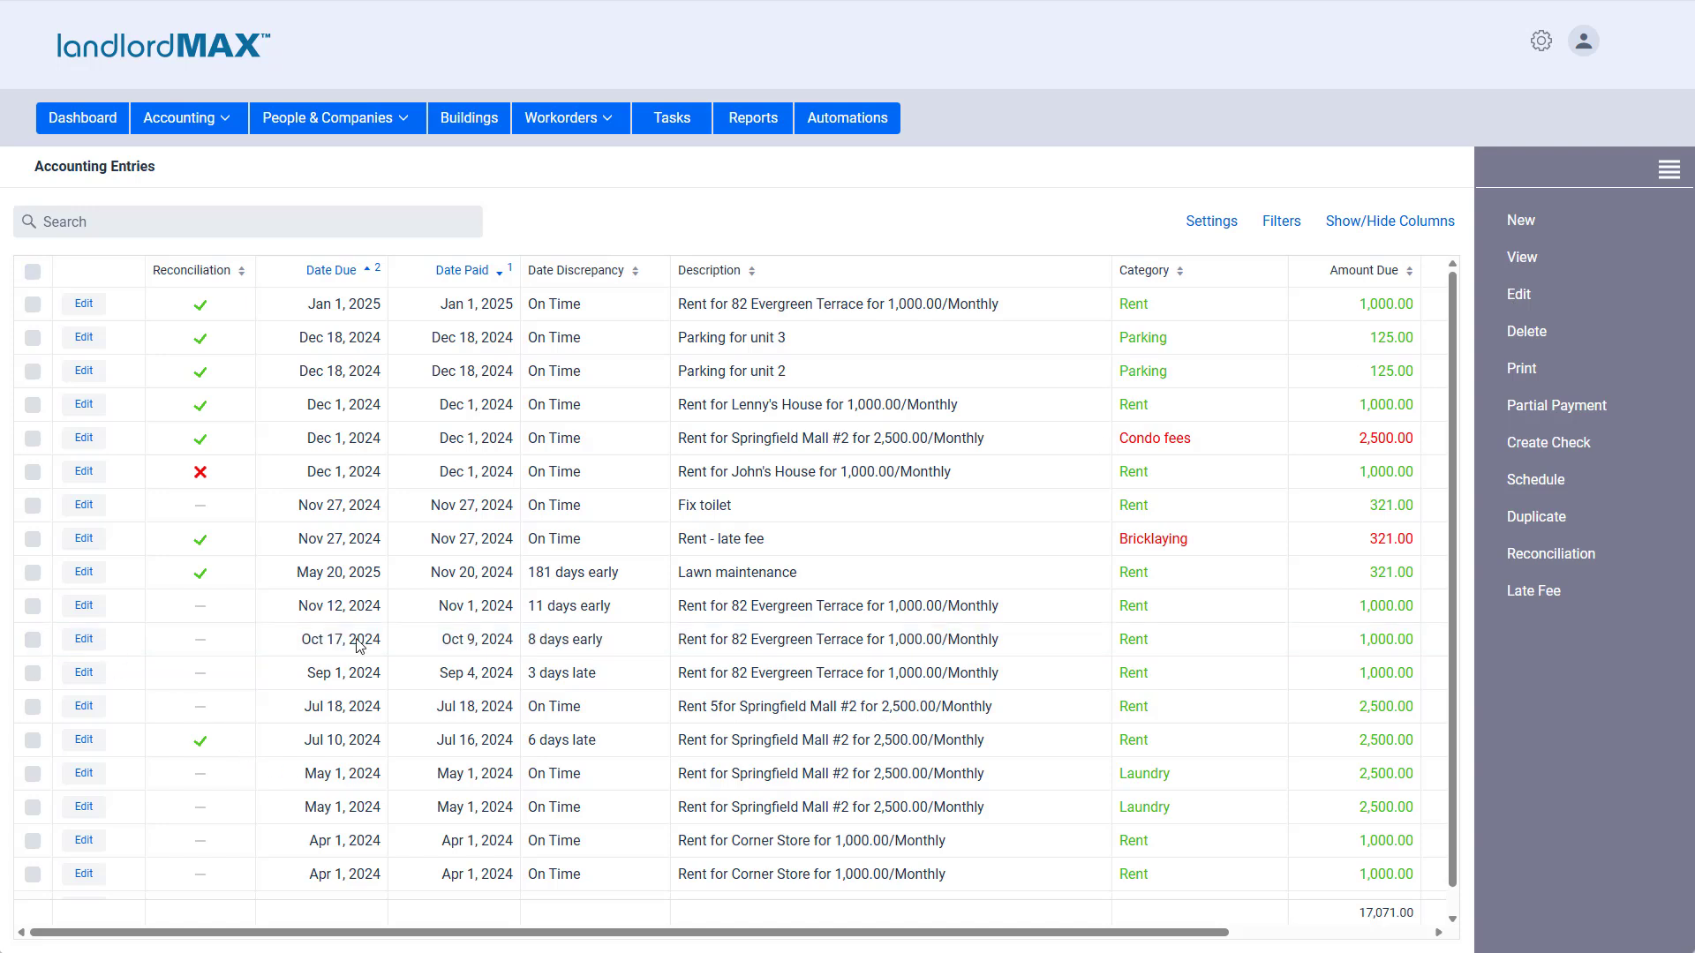
{"action": "right_click", "coordinate": [364, 642]}
{"action": "mouse_move", "coordinate": [408, 401]}
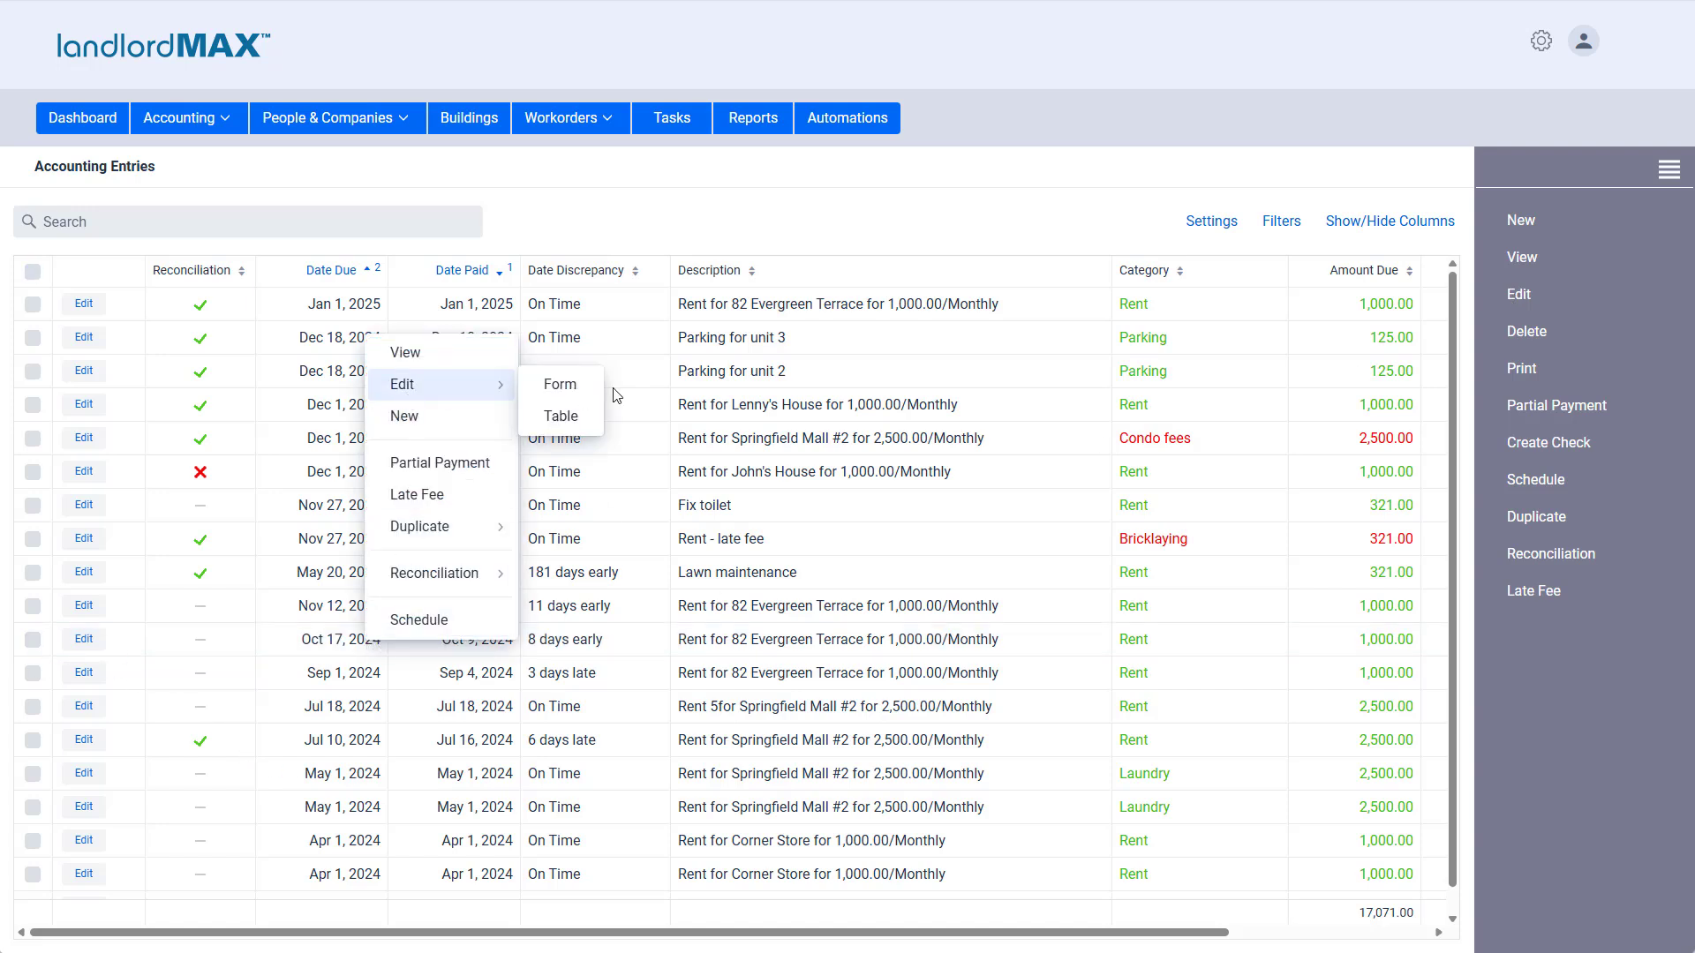
{"action": "left_click", "coordinate": [583, 395]}
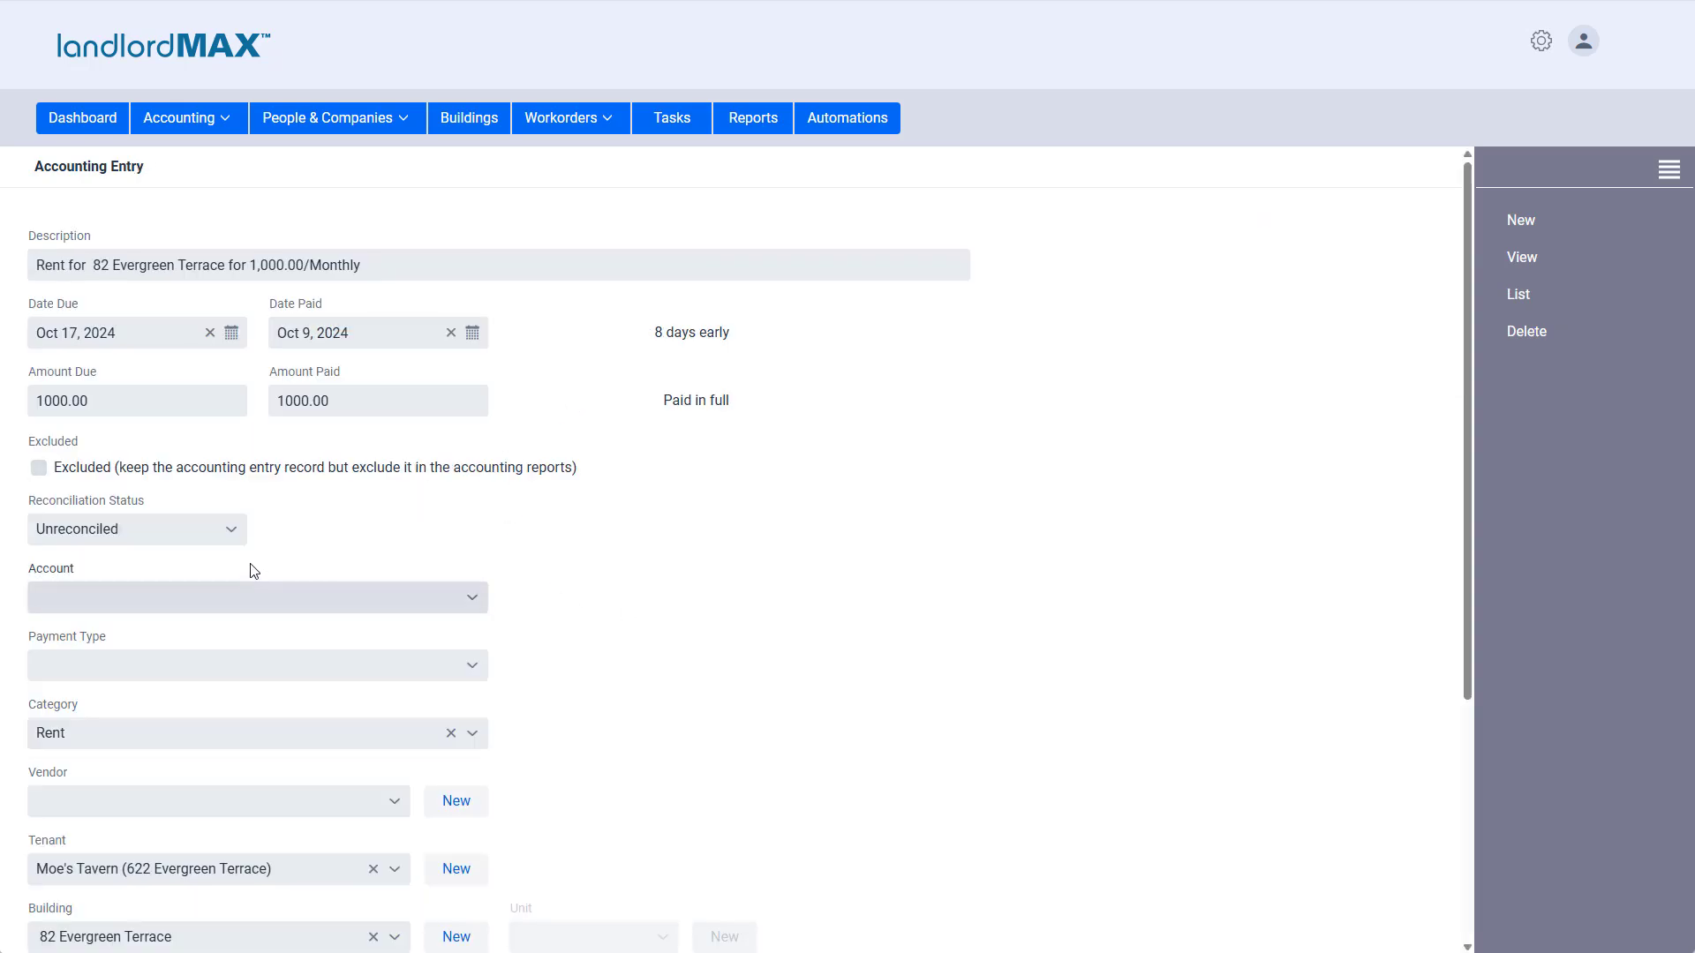
{"action": "left_click", "coordinate": [230, 534]}
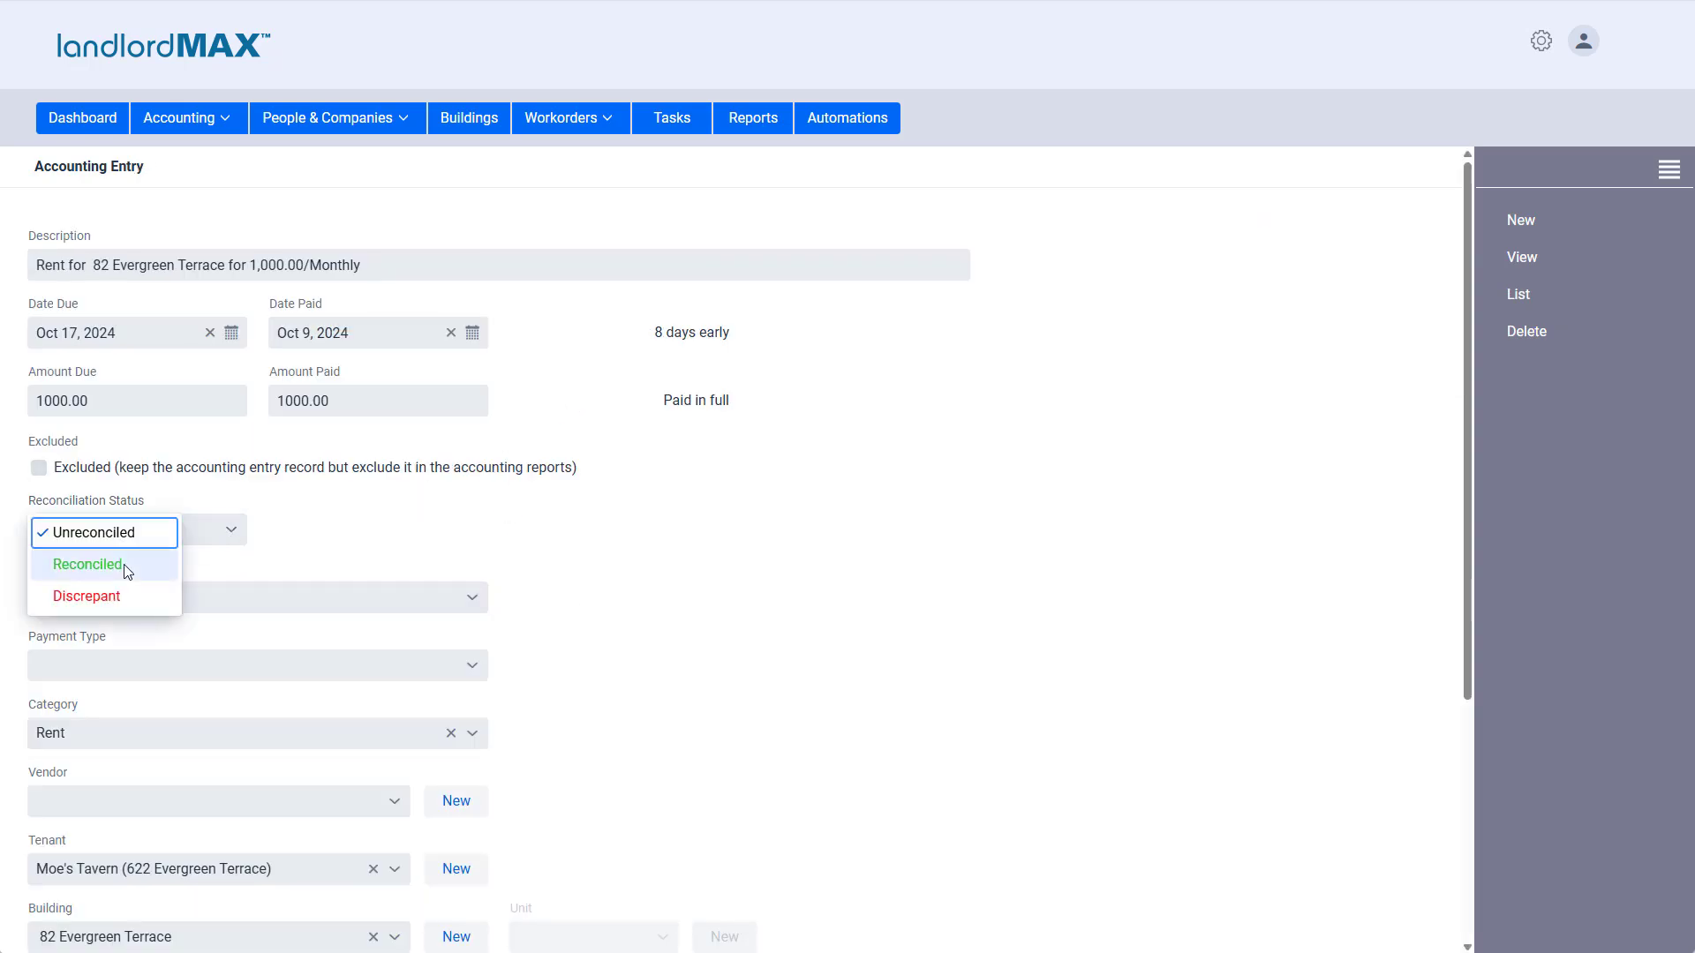
{"action": "left_click", "coordinate": [884, 530]}
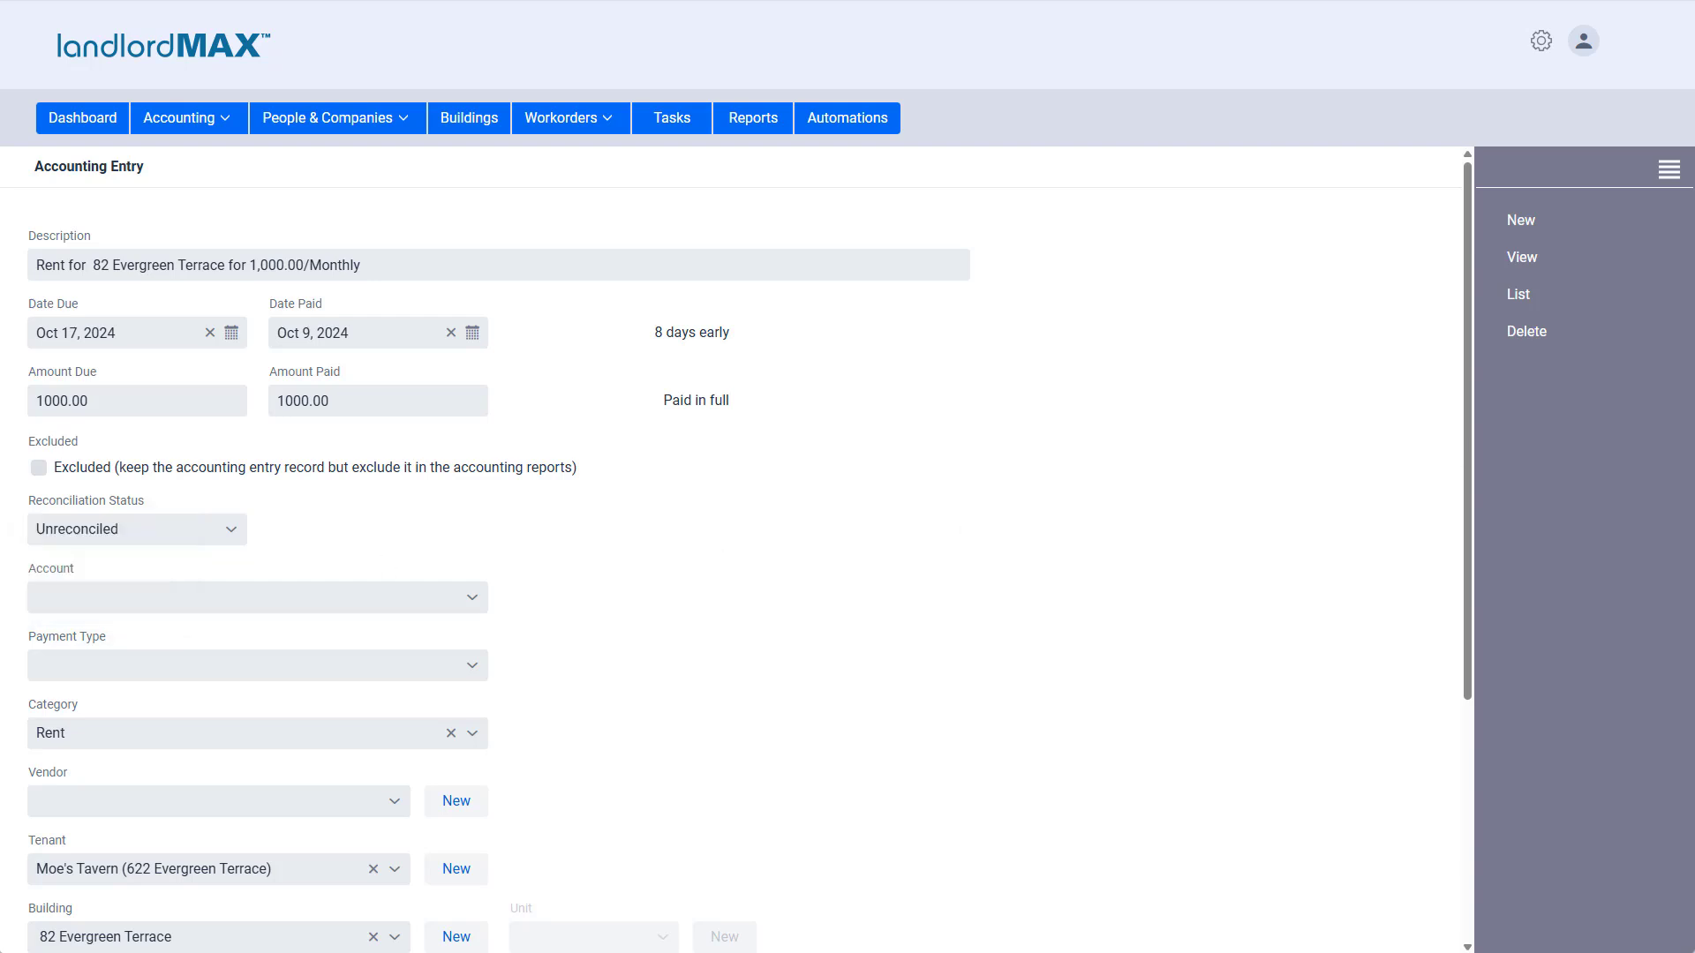
{"action": "left_click", "coordinate": [1523, 295]}
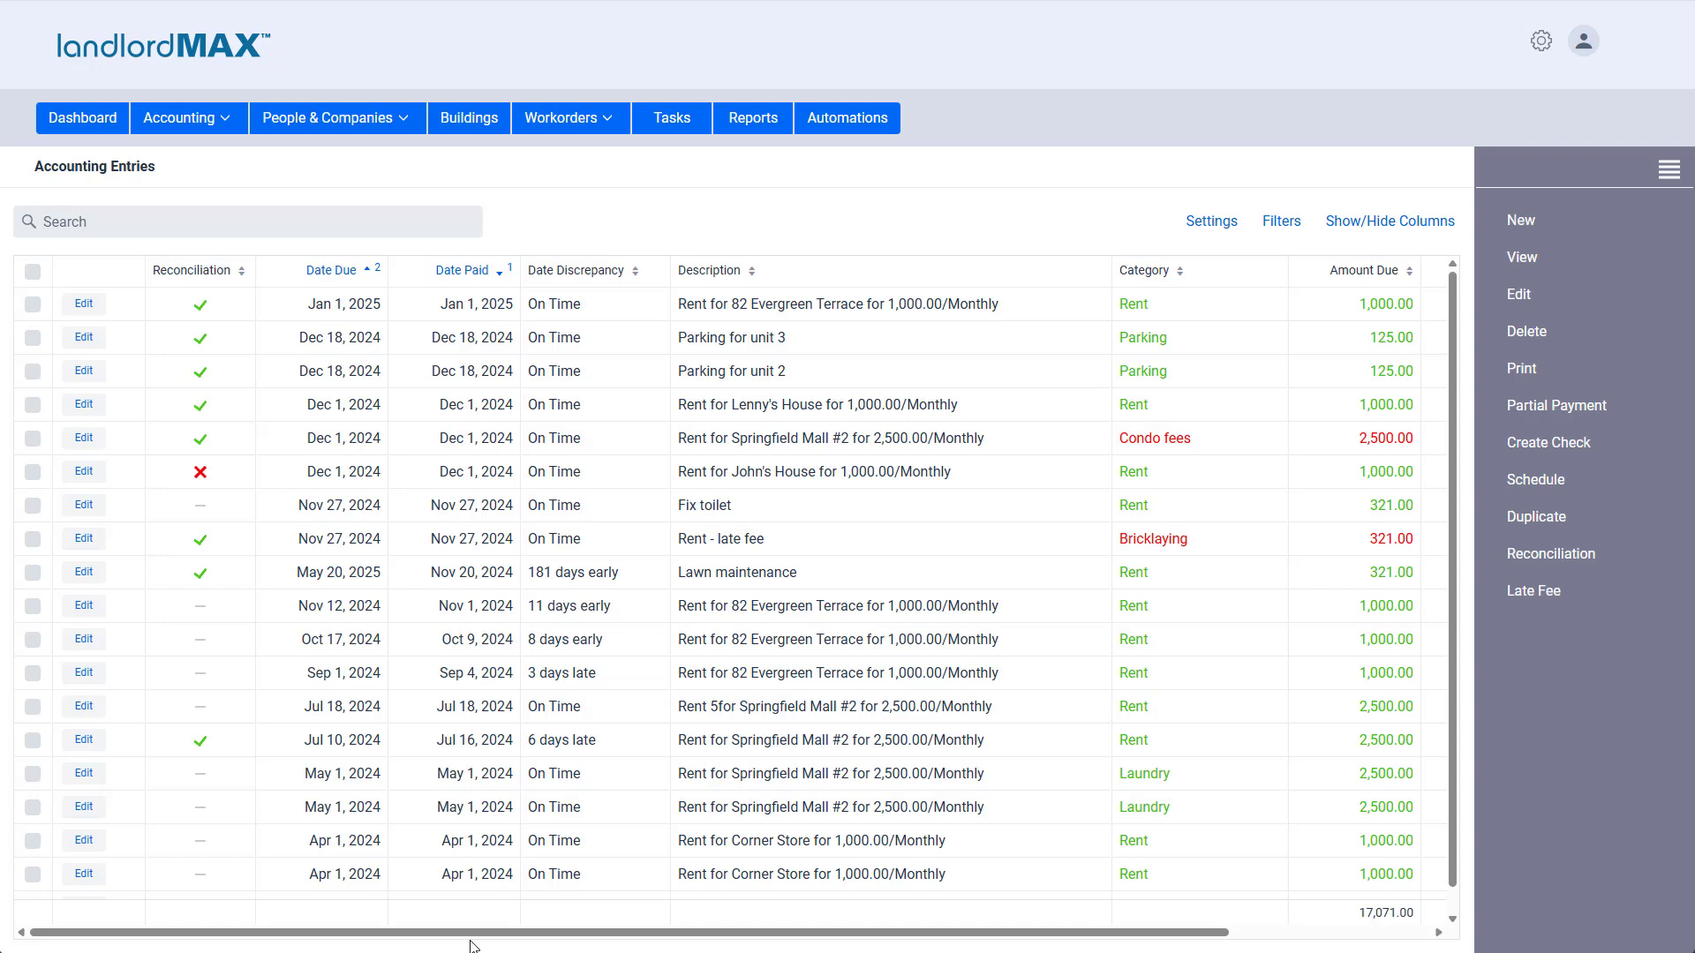
Step: Go to the reports page and search the available reports for "recon"
{"action": "left_click", "coordinate": [765, 116]}
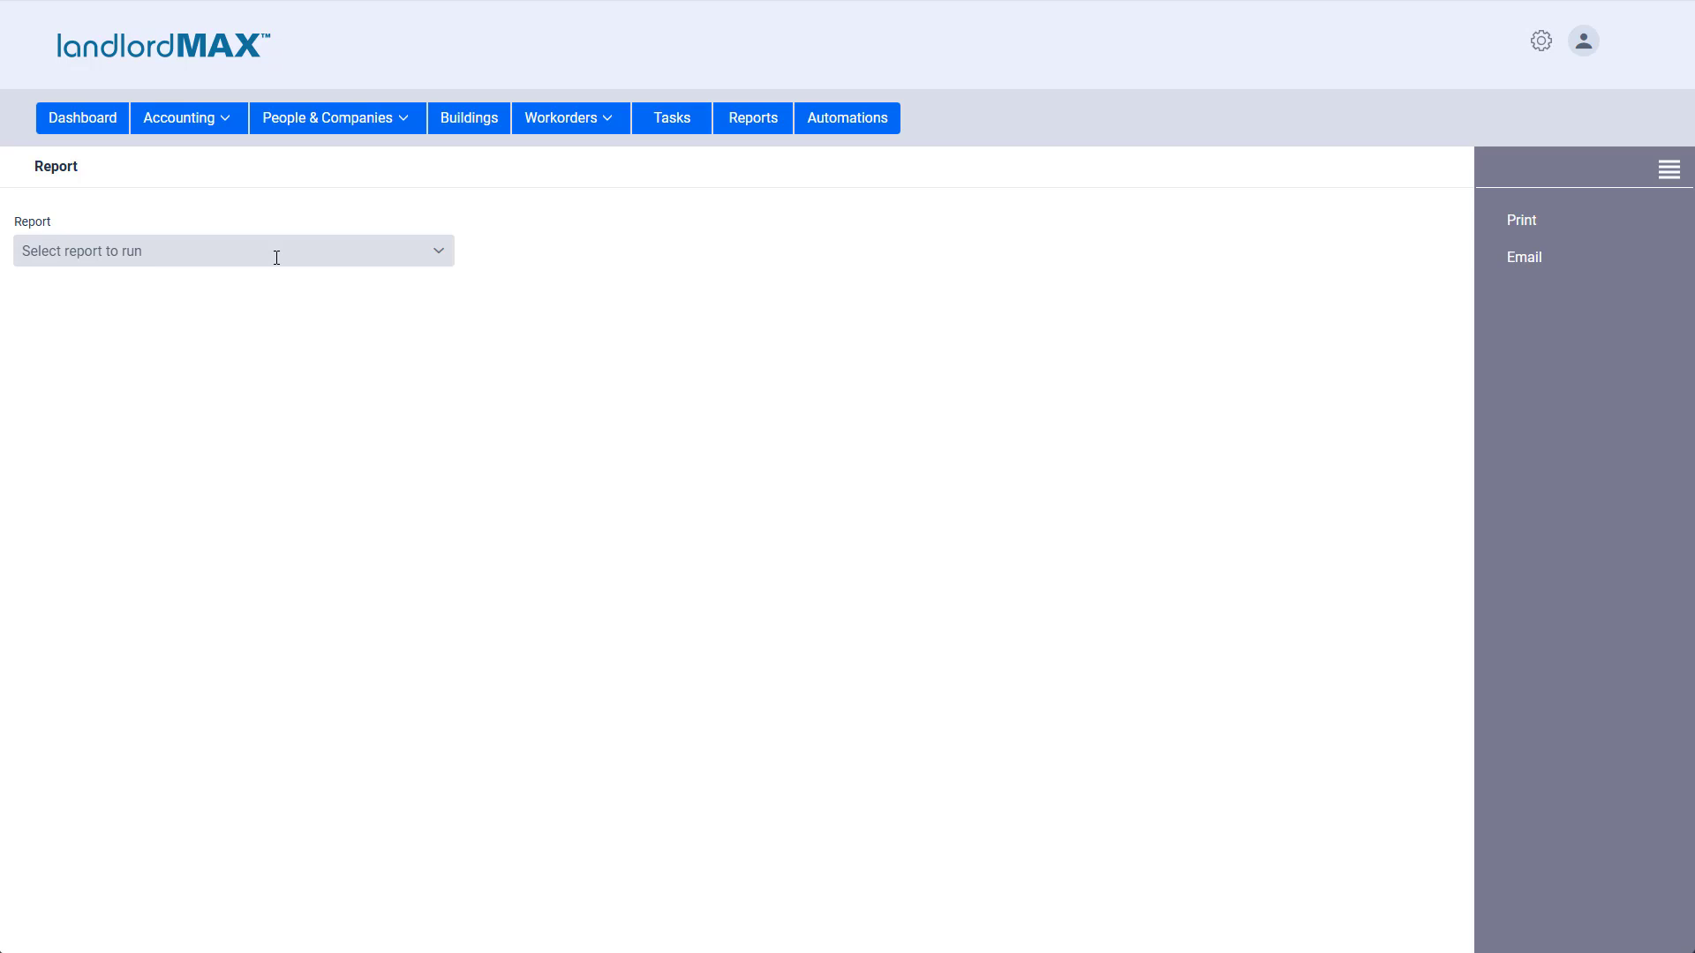
{"action": "left_click", "coordinate": [217, 246]}
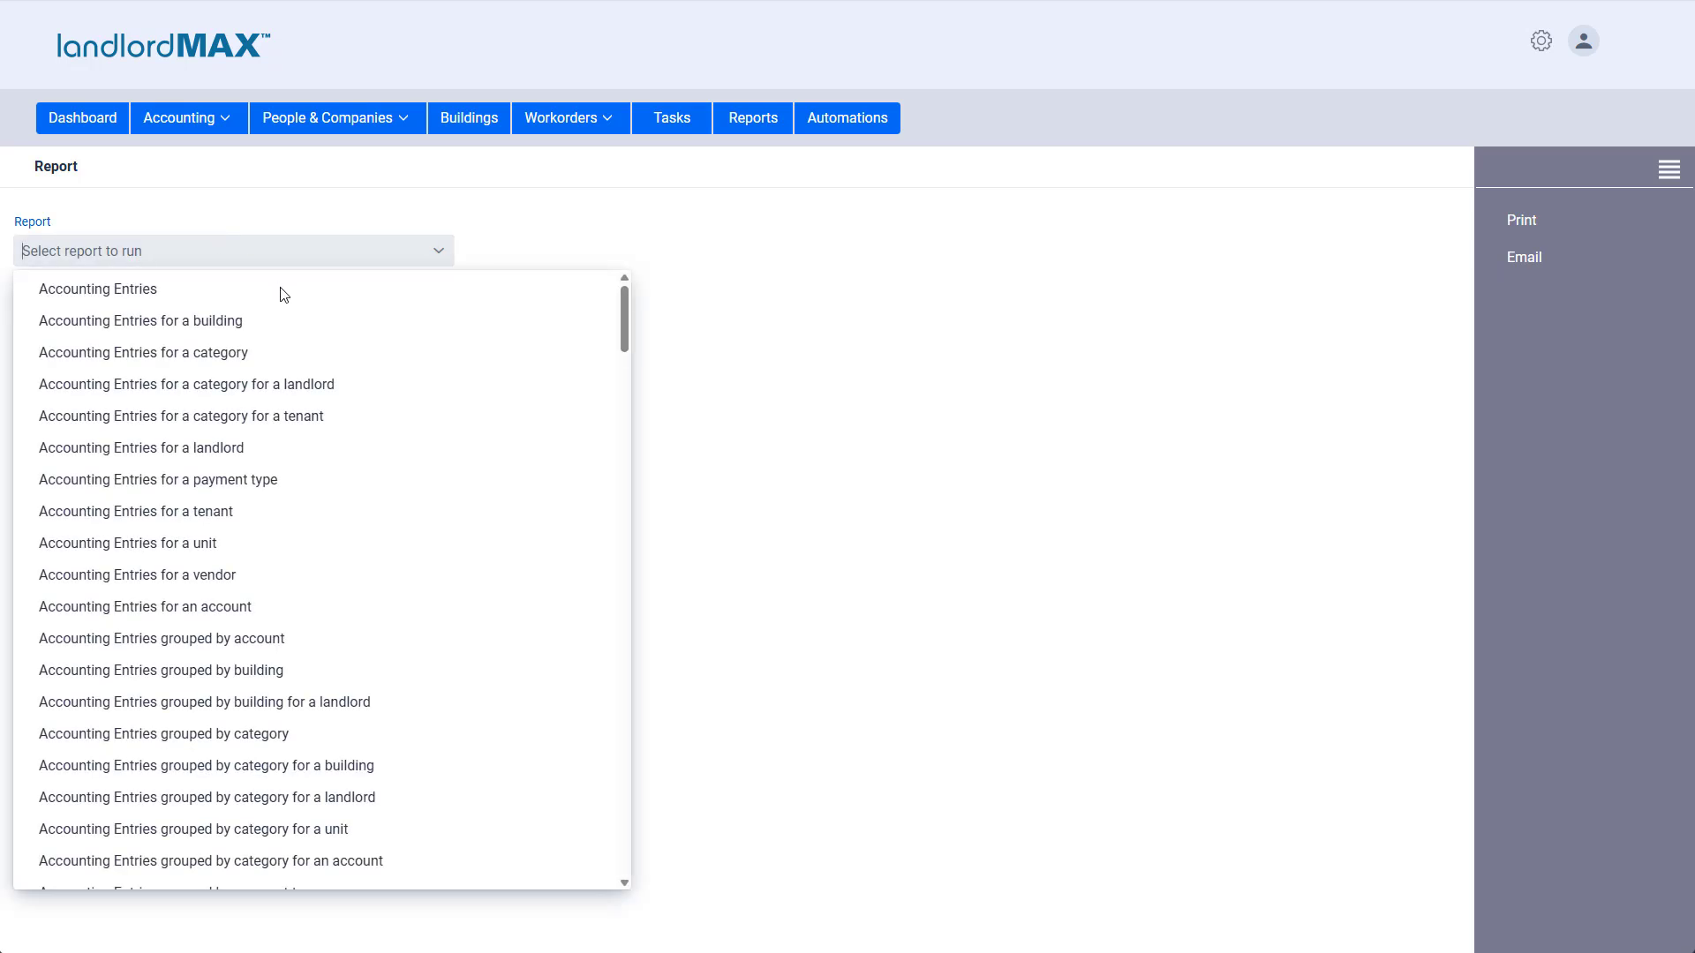
{"action": "scroll", "coordinate": [284, 469], "scroll_direction": "down", "scroll_amount": 15}
{"action": "scroll", "coordinate": [284, 468], "scroll_direction": "down", "scroll_amount": 20}
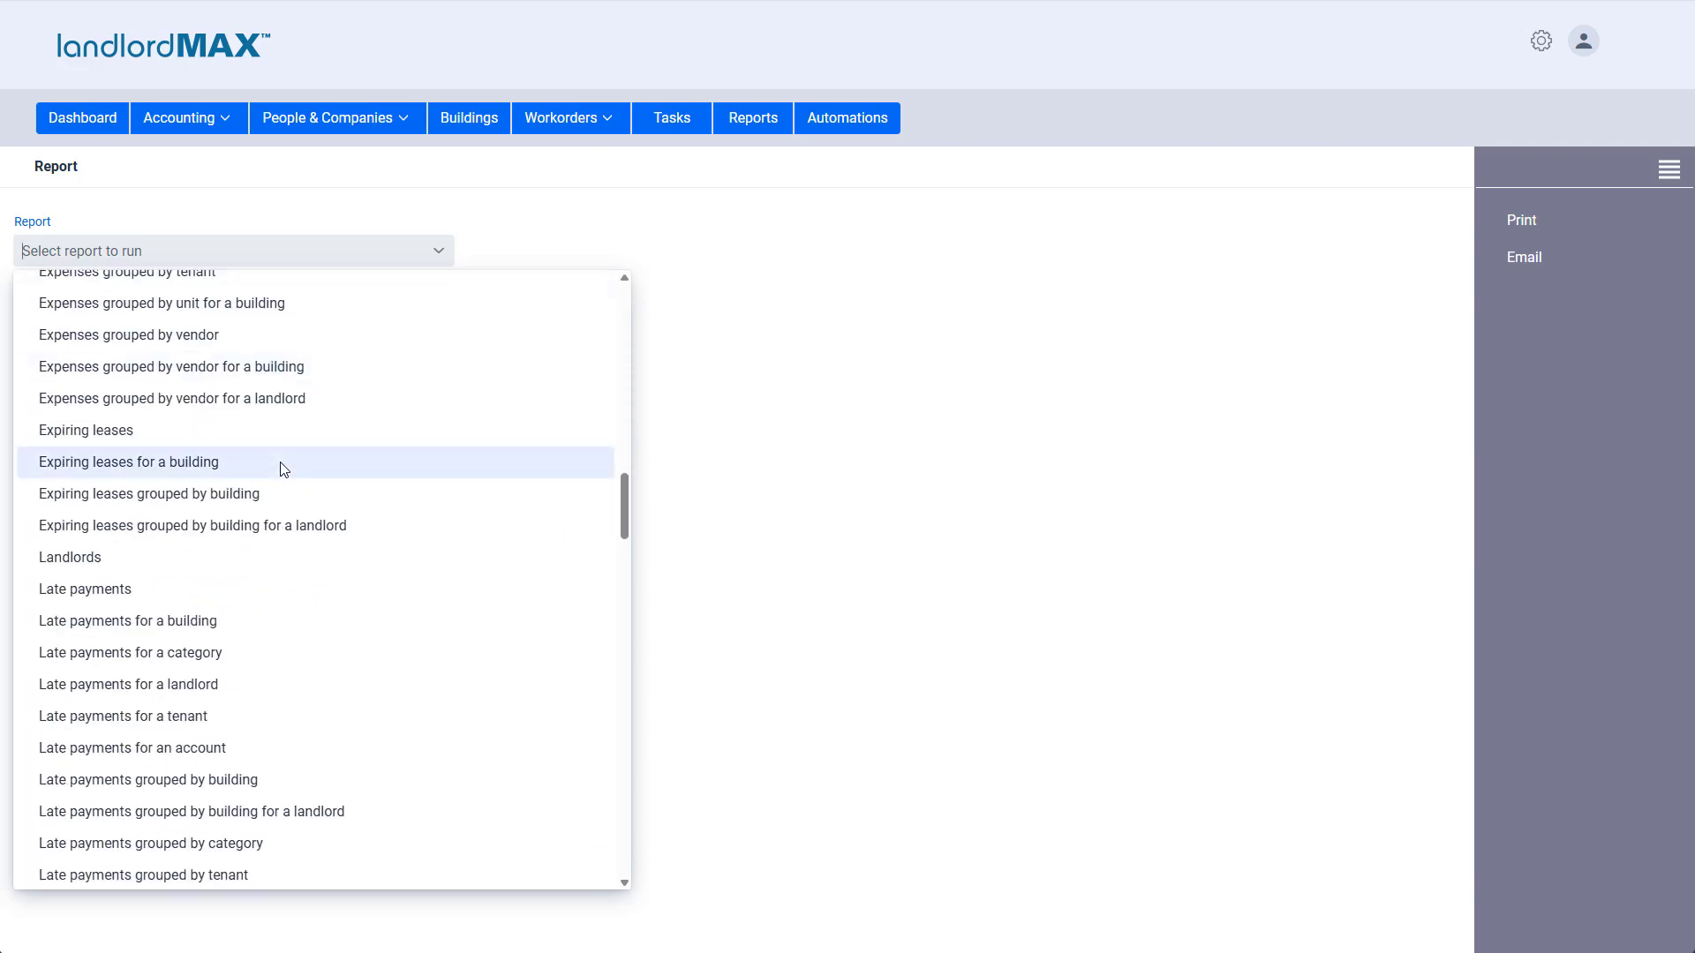
{"action": "scroll", "coordinate": [284, 469], "scroll_direction": "up", "scroll_amount": 2}
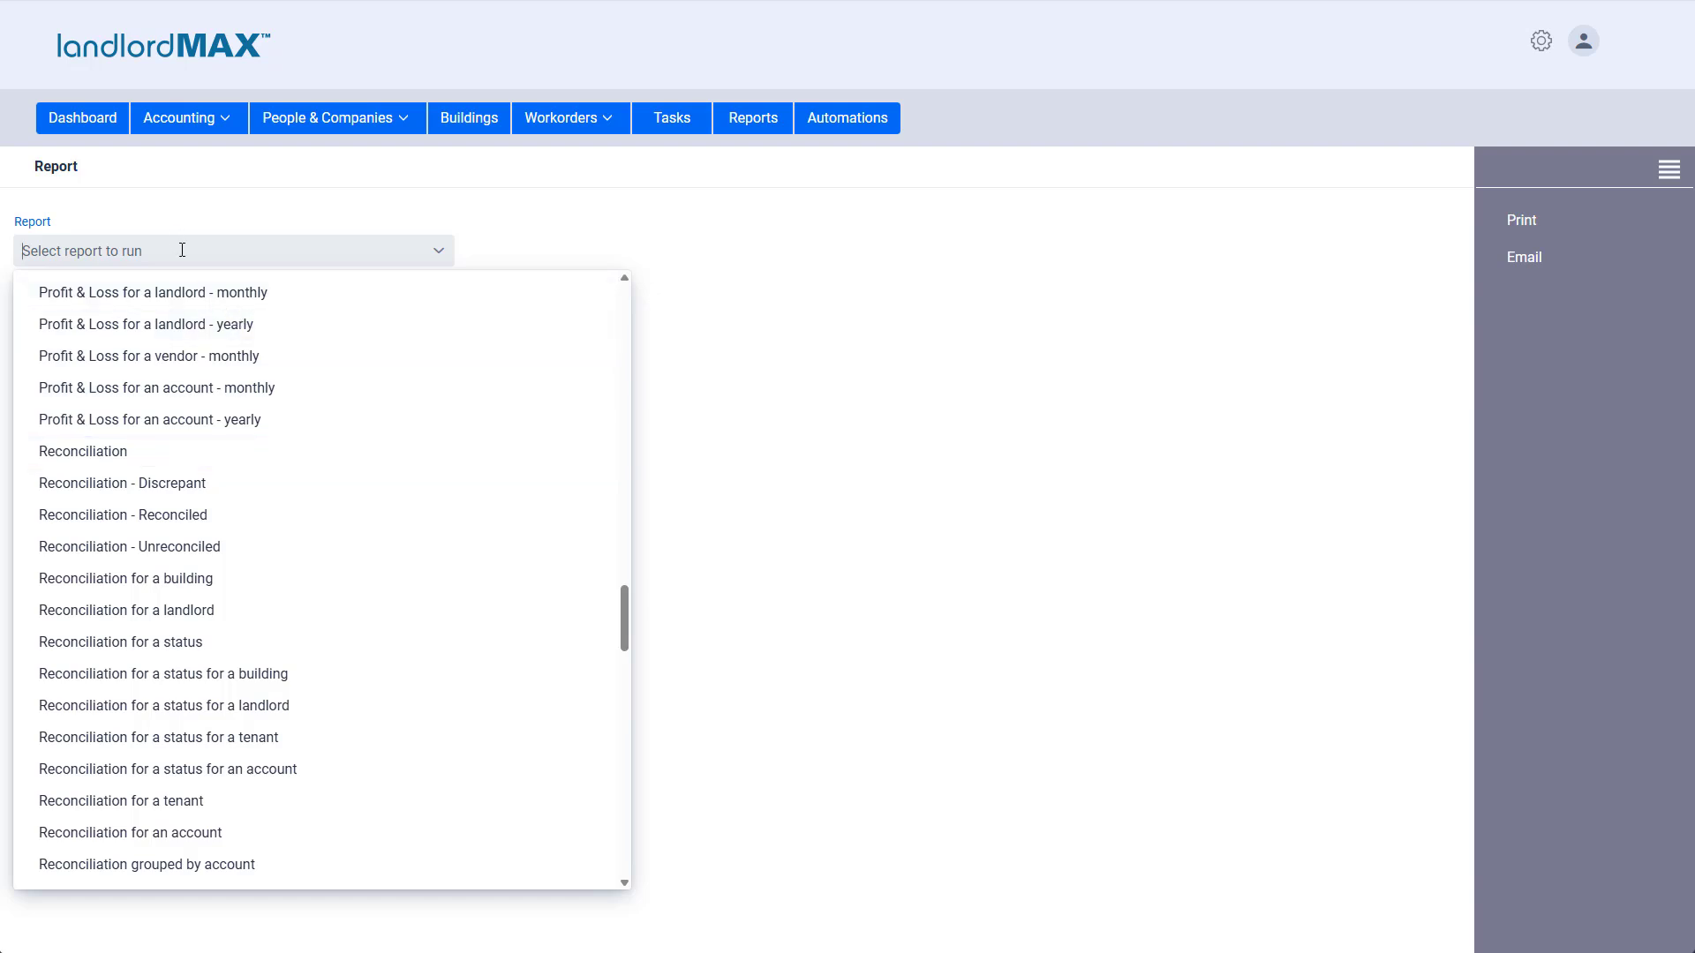
{"action": "type", "text": "recon"}
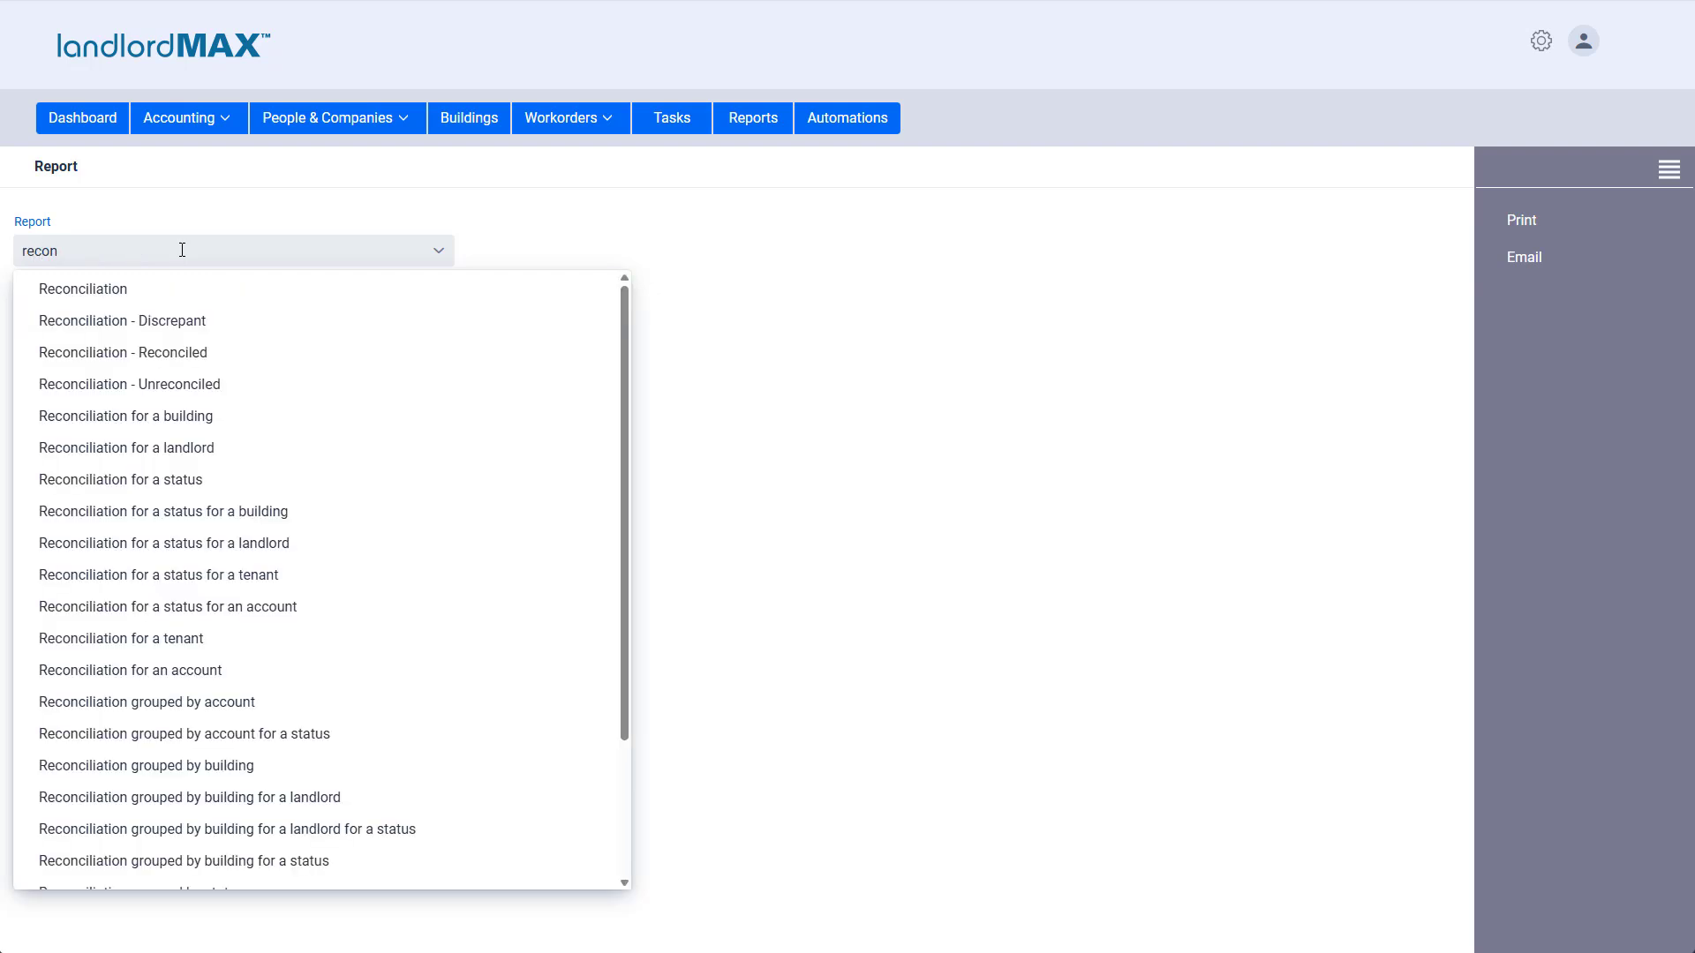
{"action": "scroll", "coordinate": [140, 389], "scroll_direction": "down", "scroll_amount": 2}
{"action": "scroll", "coordinate": [141, 455], "scroll_direction": "up", "scroll_amount": 2}
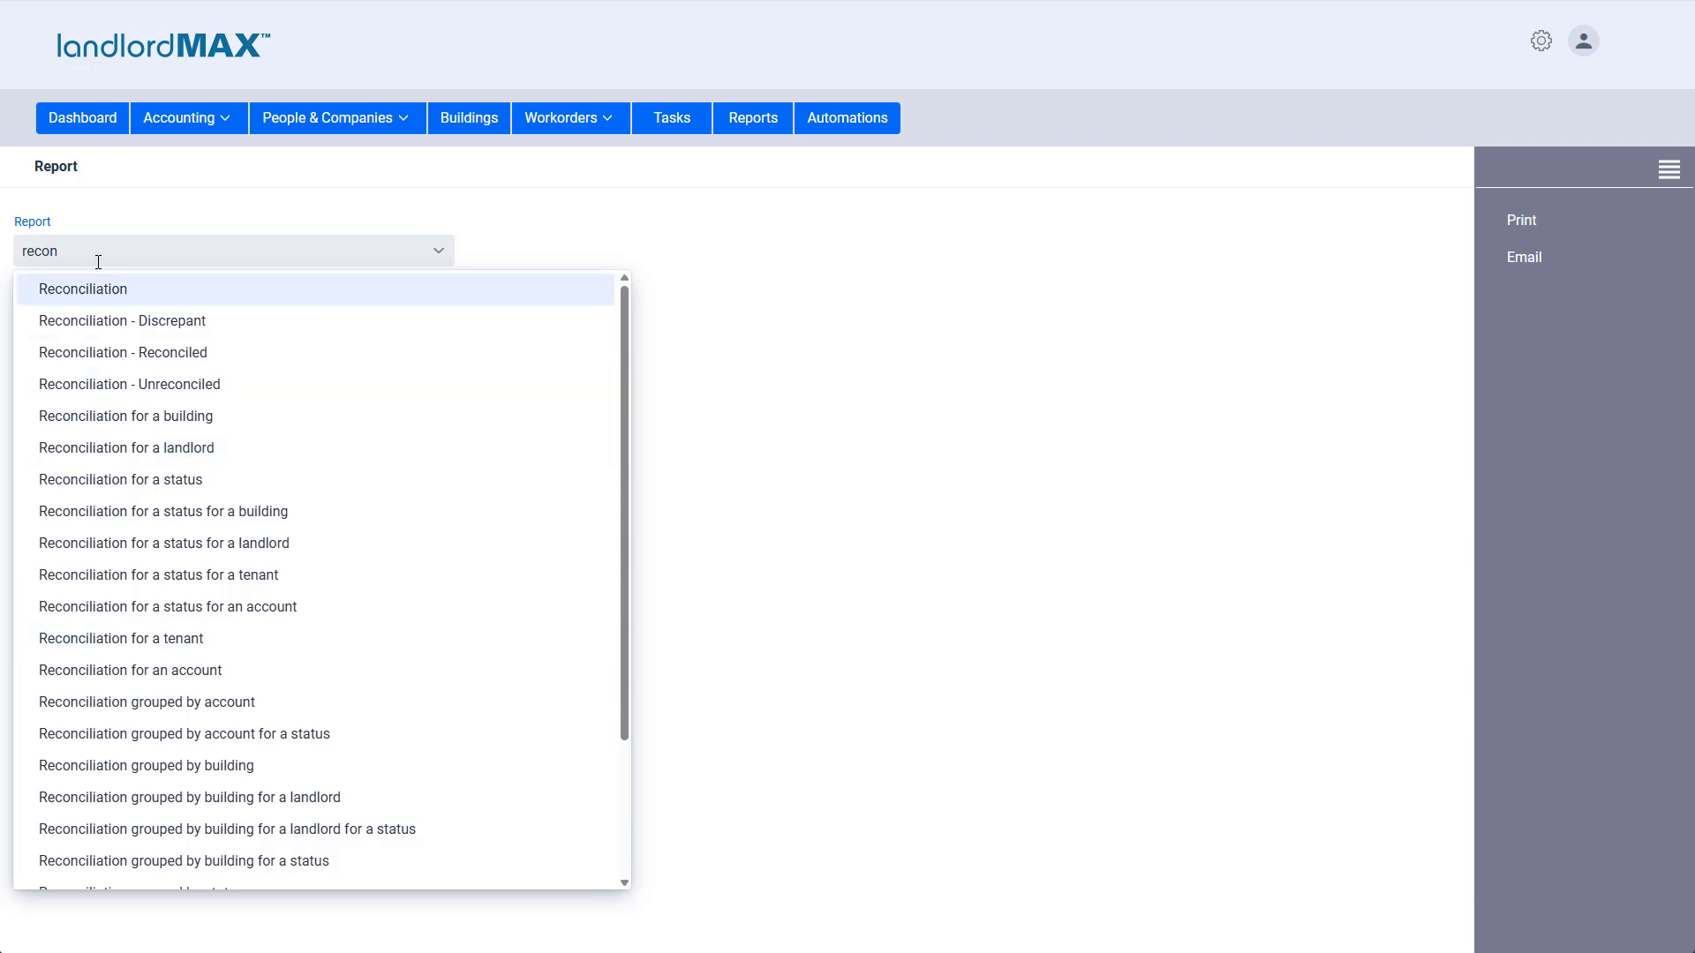
Step: Clear the report search text and choose the Reconciliation report from the full list
{"action": "key", "text": "BackSpace"}
{"action": "key", "text": "BackSpace"}
{"action": "key", "text": "BackSpace"}
{"action": "key", "text": "BackSpace"}
{"action": "key", "text": "BackSpace"}
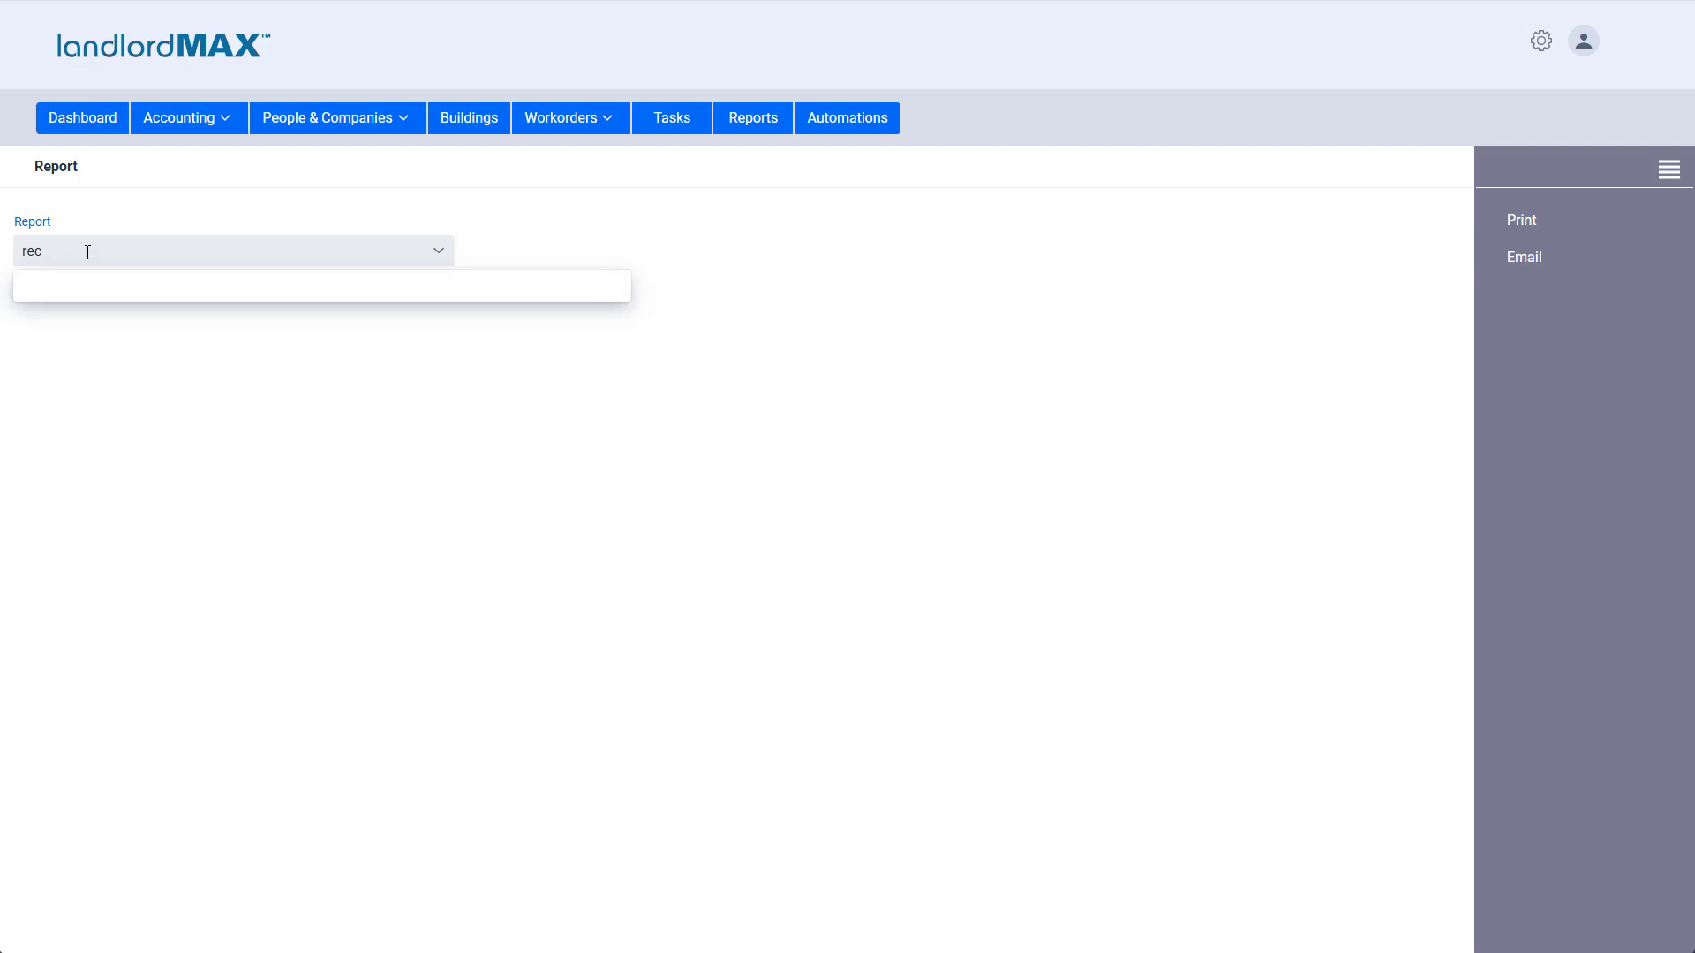
{"action": "scroll", "coordinate": [174, 499], "scroll_direction": "down", "scroll_amount": 20}
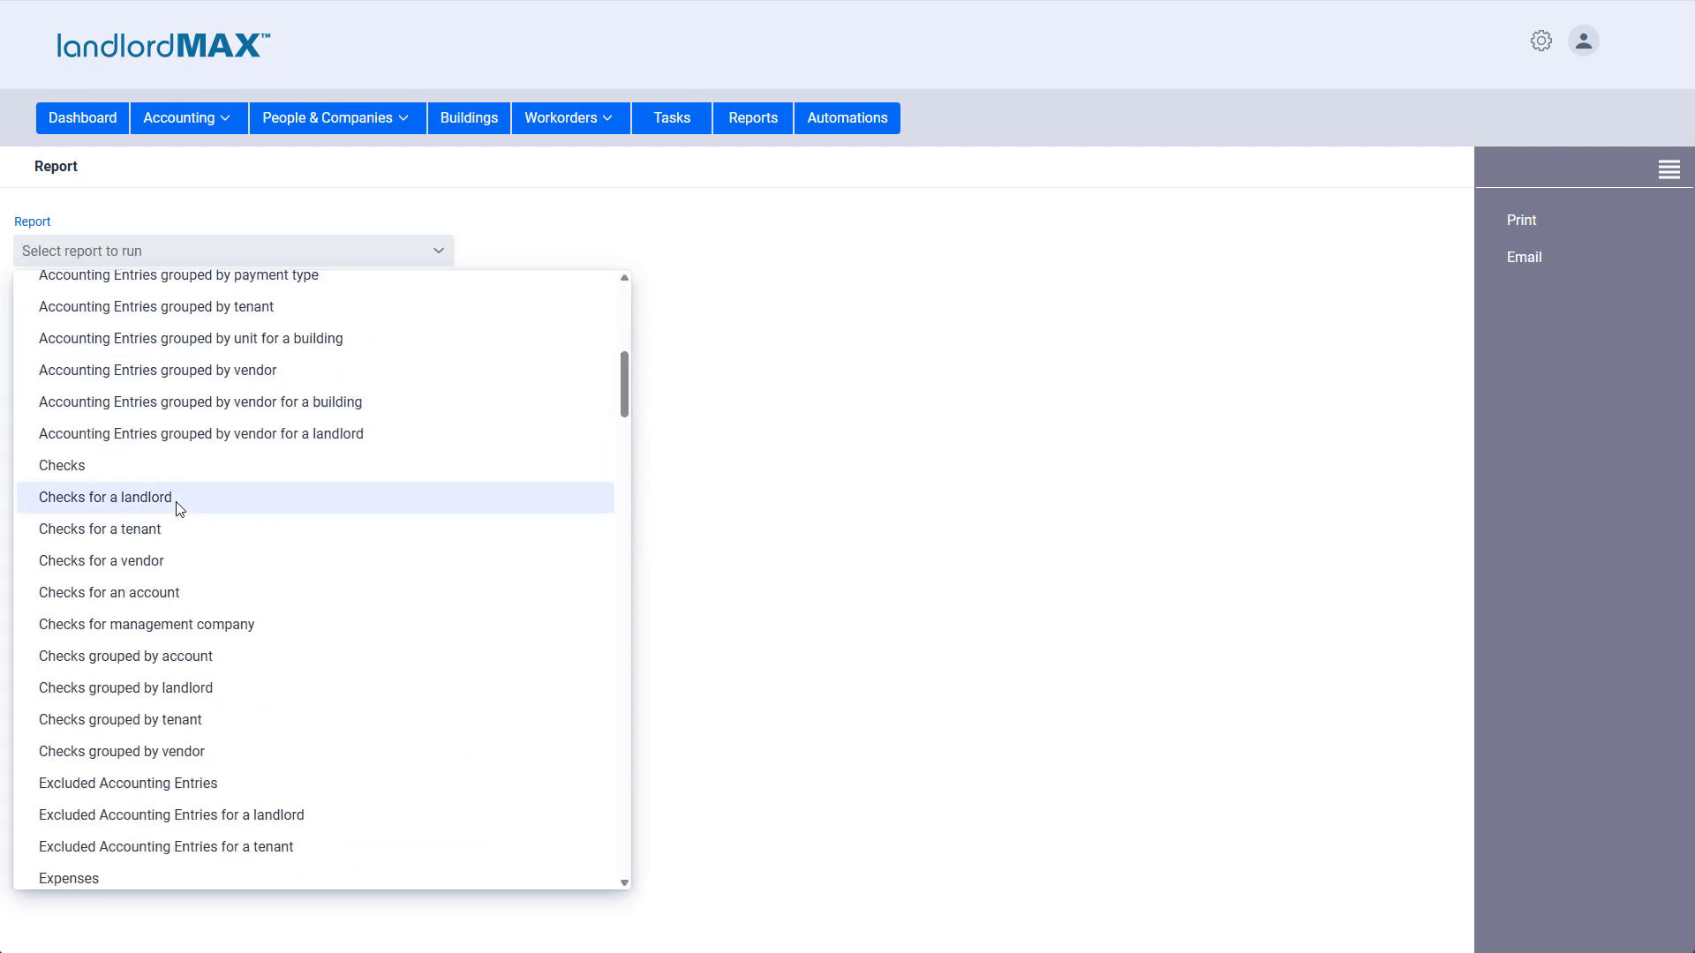
{"action": "scroll", "coordinate": [179, 508], "scroll_direction": "down", "scroll_amount": 2}
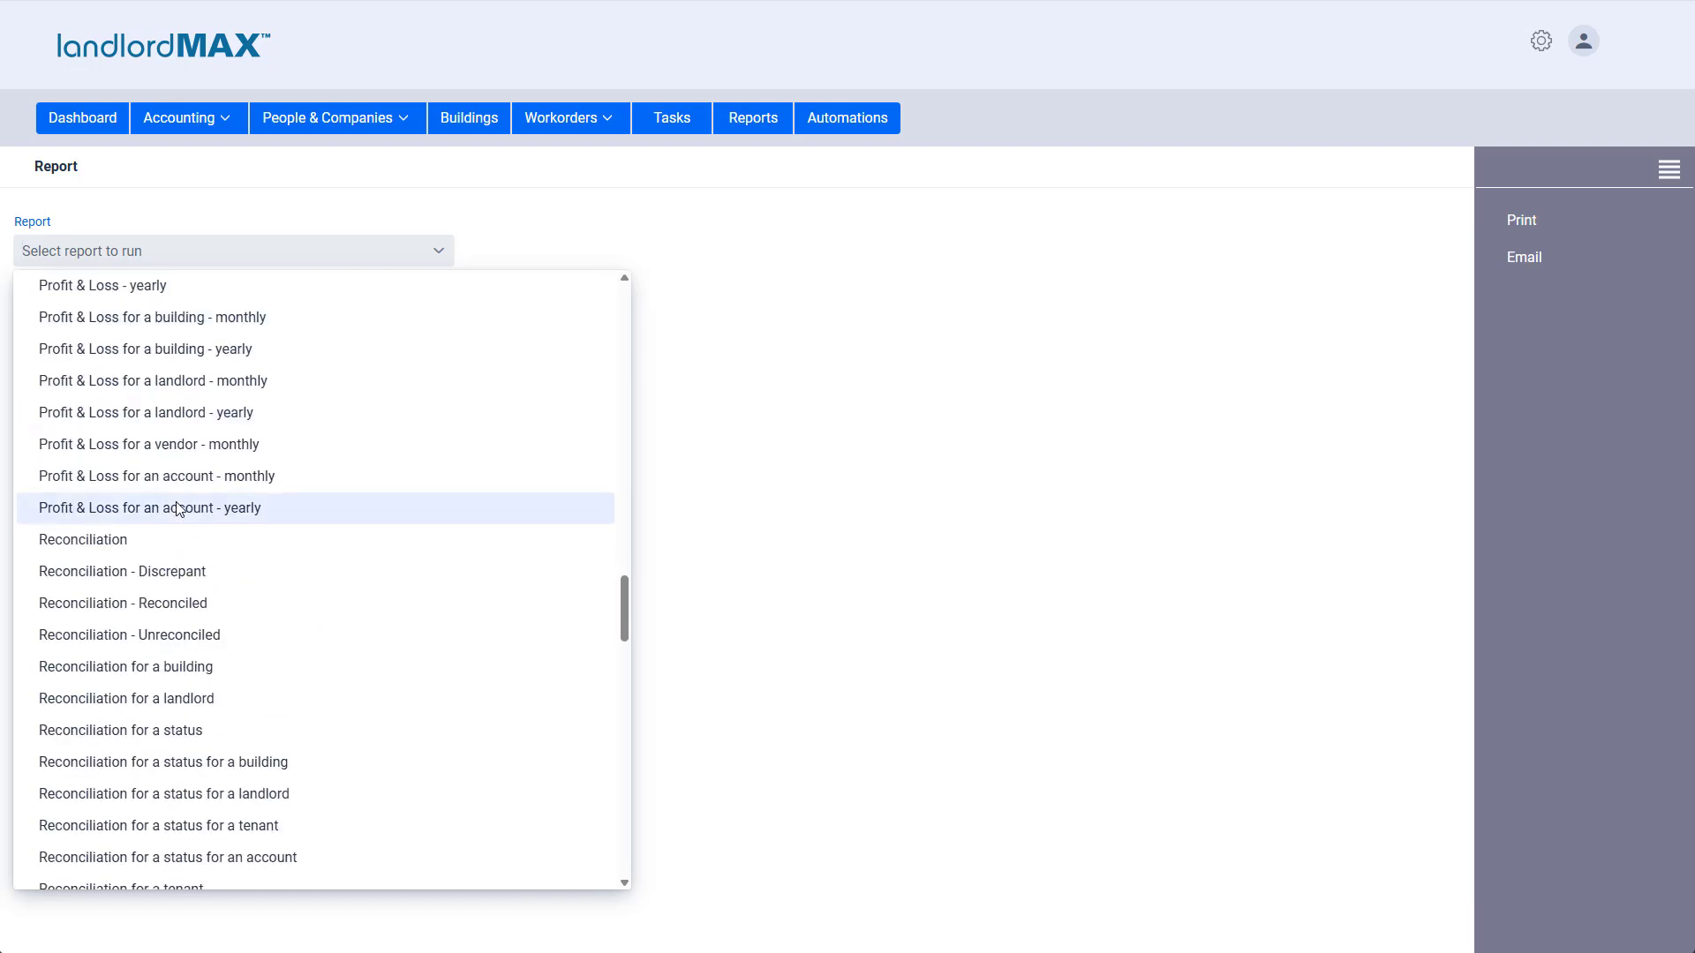
{"action": "left_click", "coordinate": [152, 540]}
Step: Set the report period from Jan 30, 2024 to Jun 17, 2025 and generate the Reconciliation report
{"action": "left_click", "coordinate": [124, 323]}
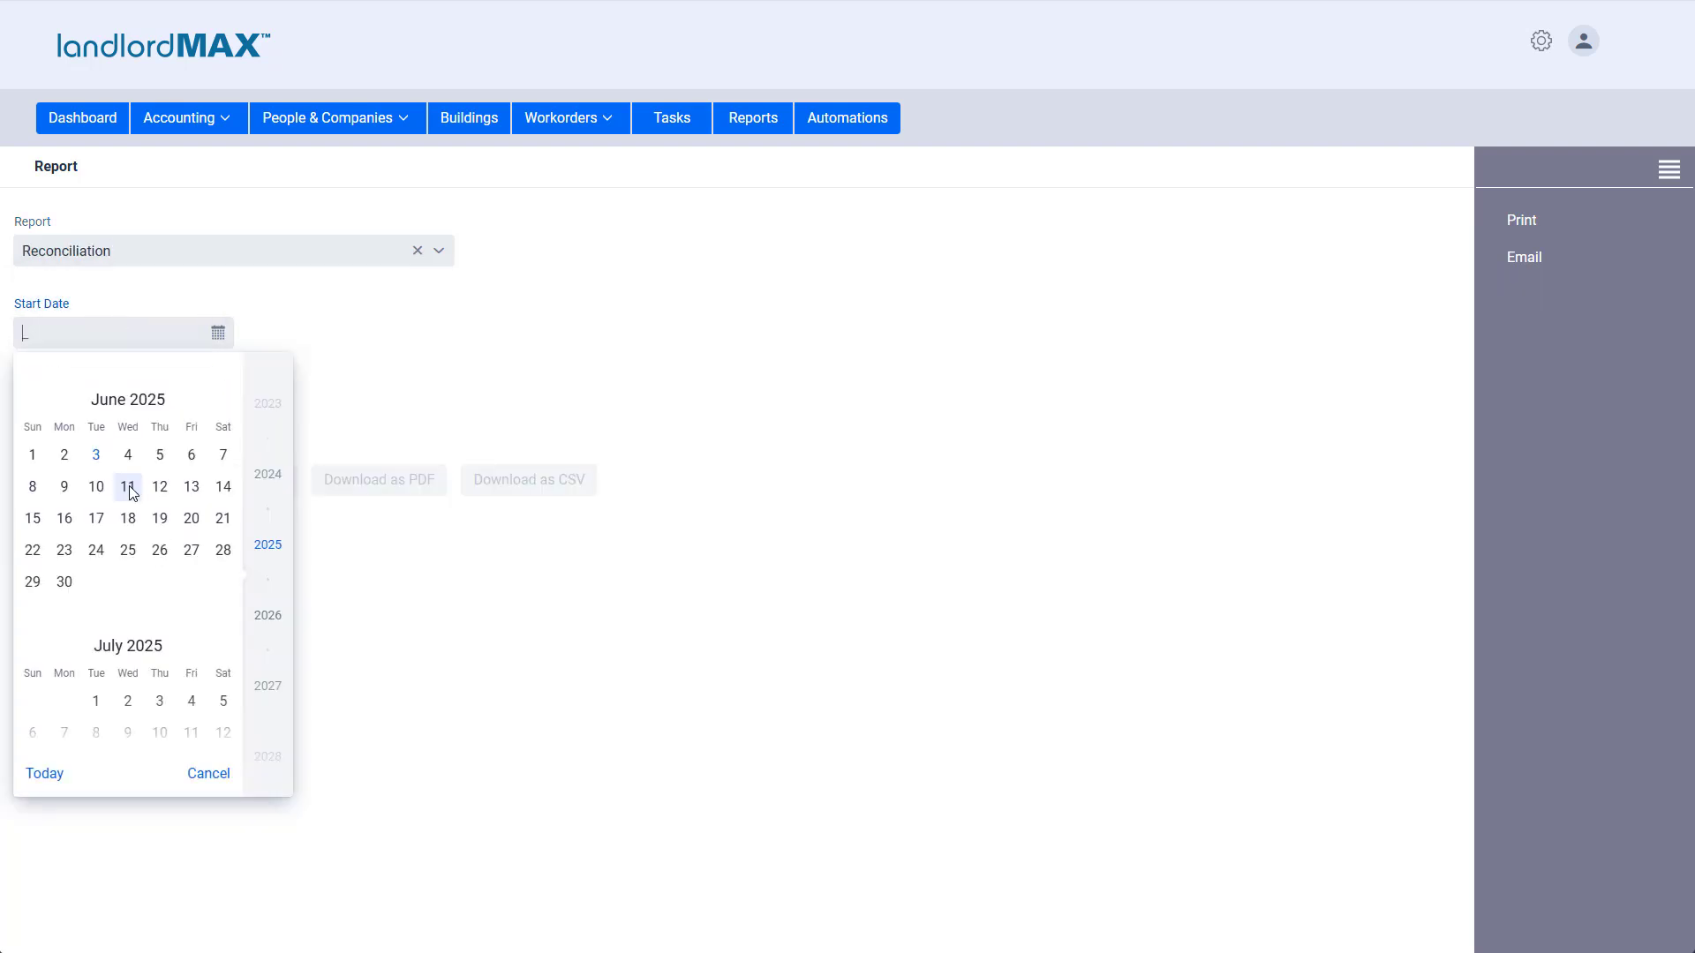
{"action": "scroll", "coordinate": [119, 521], "scroll_direction": "up", "scroll_amount": 15}
{"action": "scroll", "coordinate": [119, 521], "scroll_direction": "up", "scroll_amount": 3}
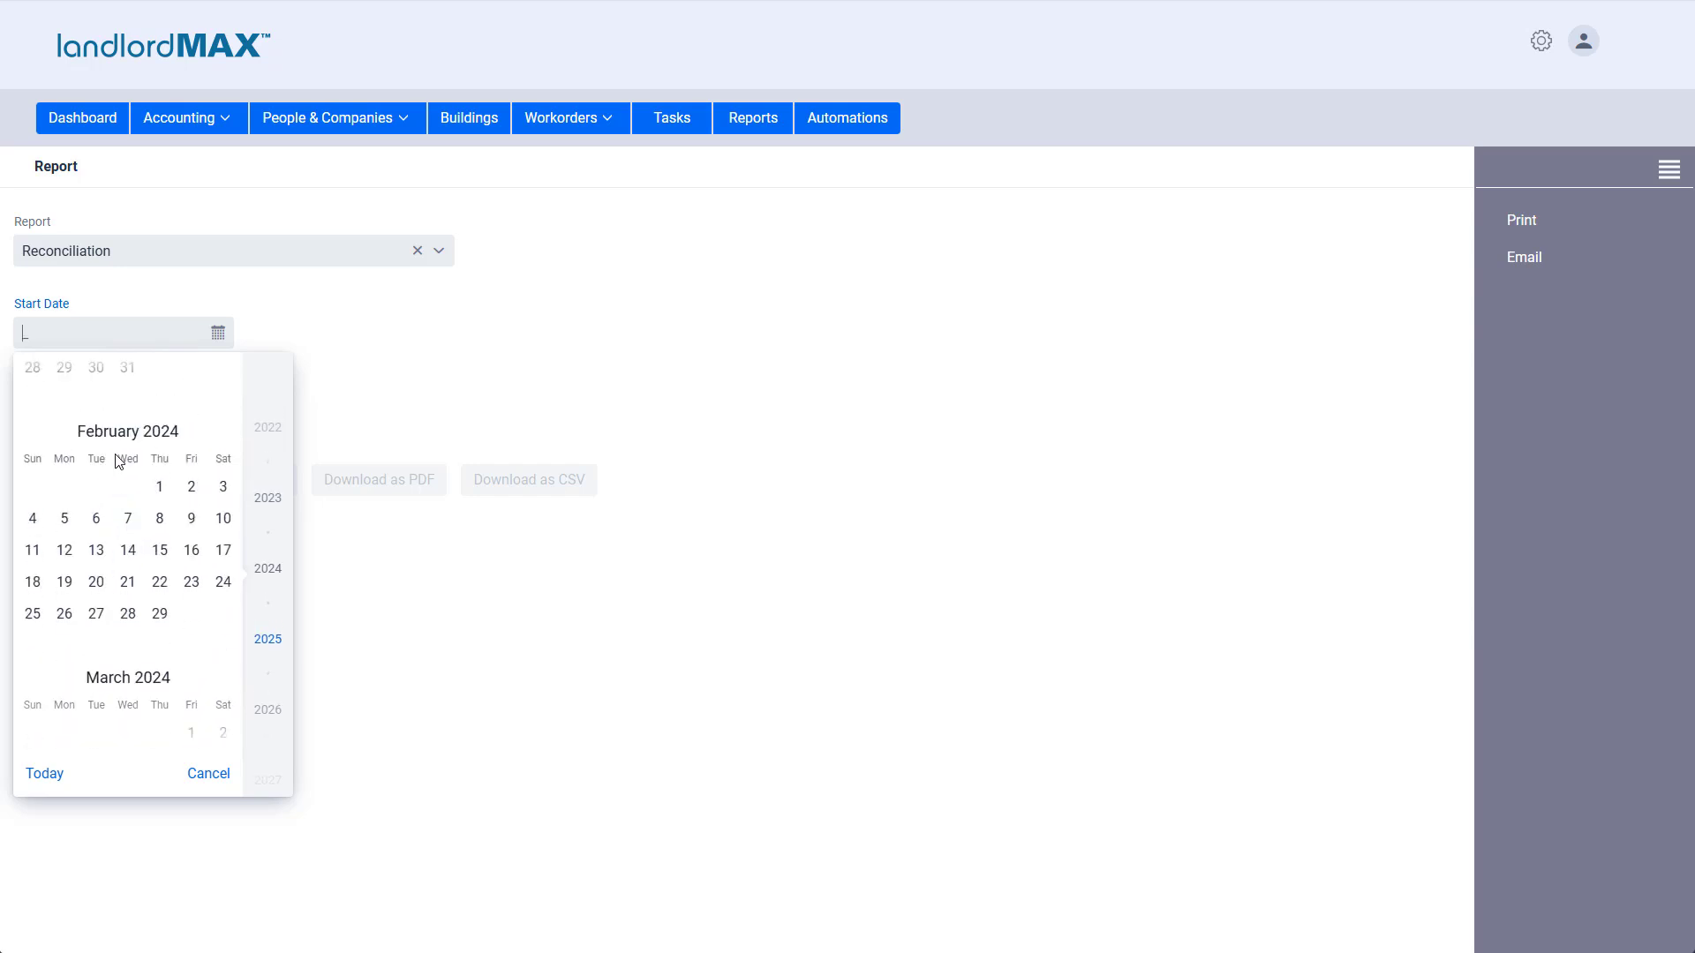
{"action": "left_click", "coordinate": [99, 369]}
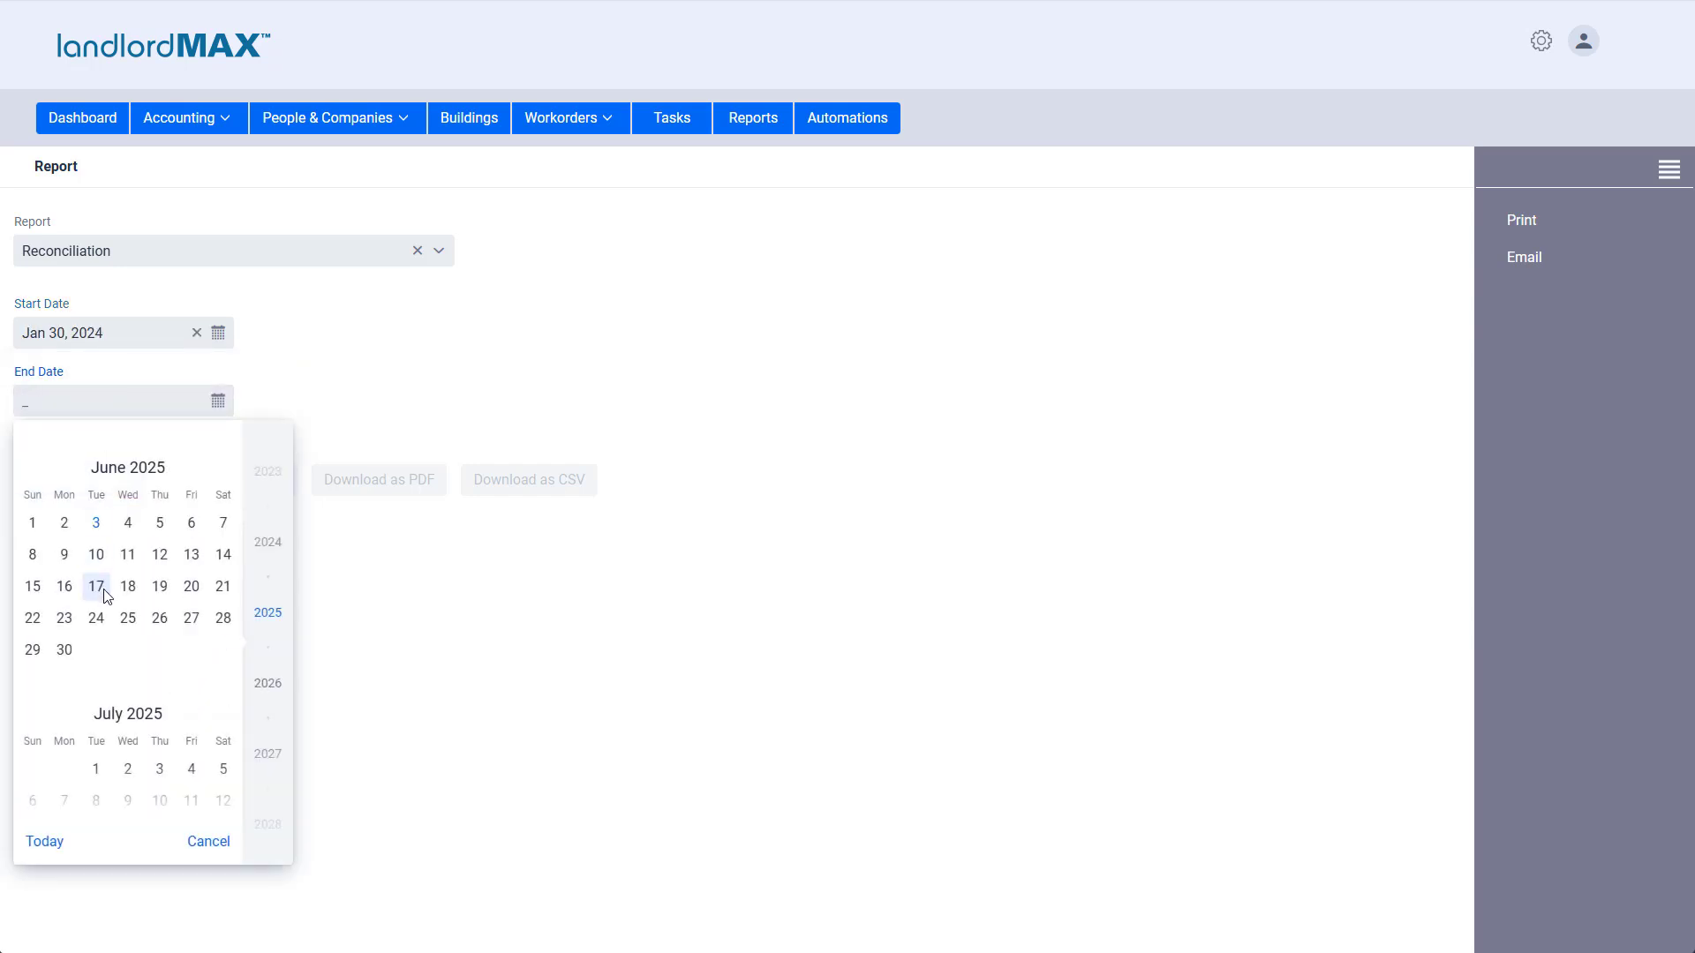
{"action": "left_click", "coordinate": [96, 586]}
{"action": "left_click", "coordinate": [85, 493]}
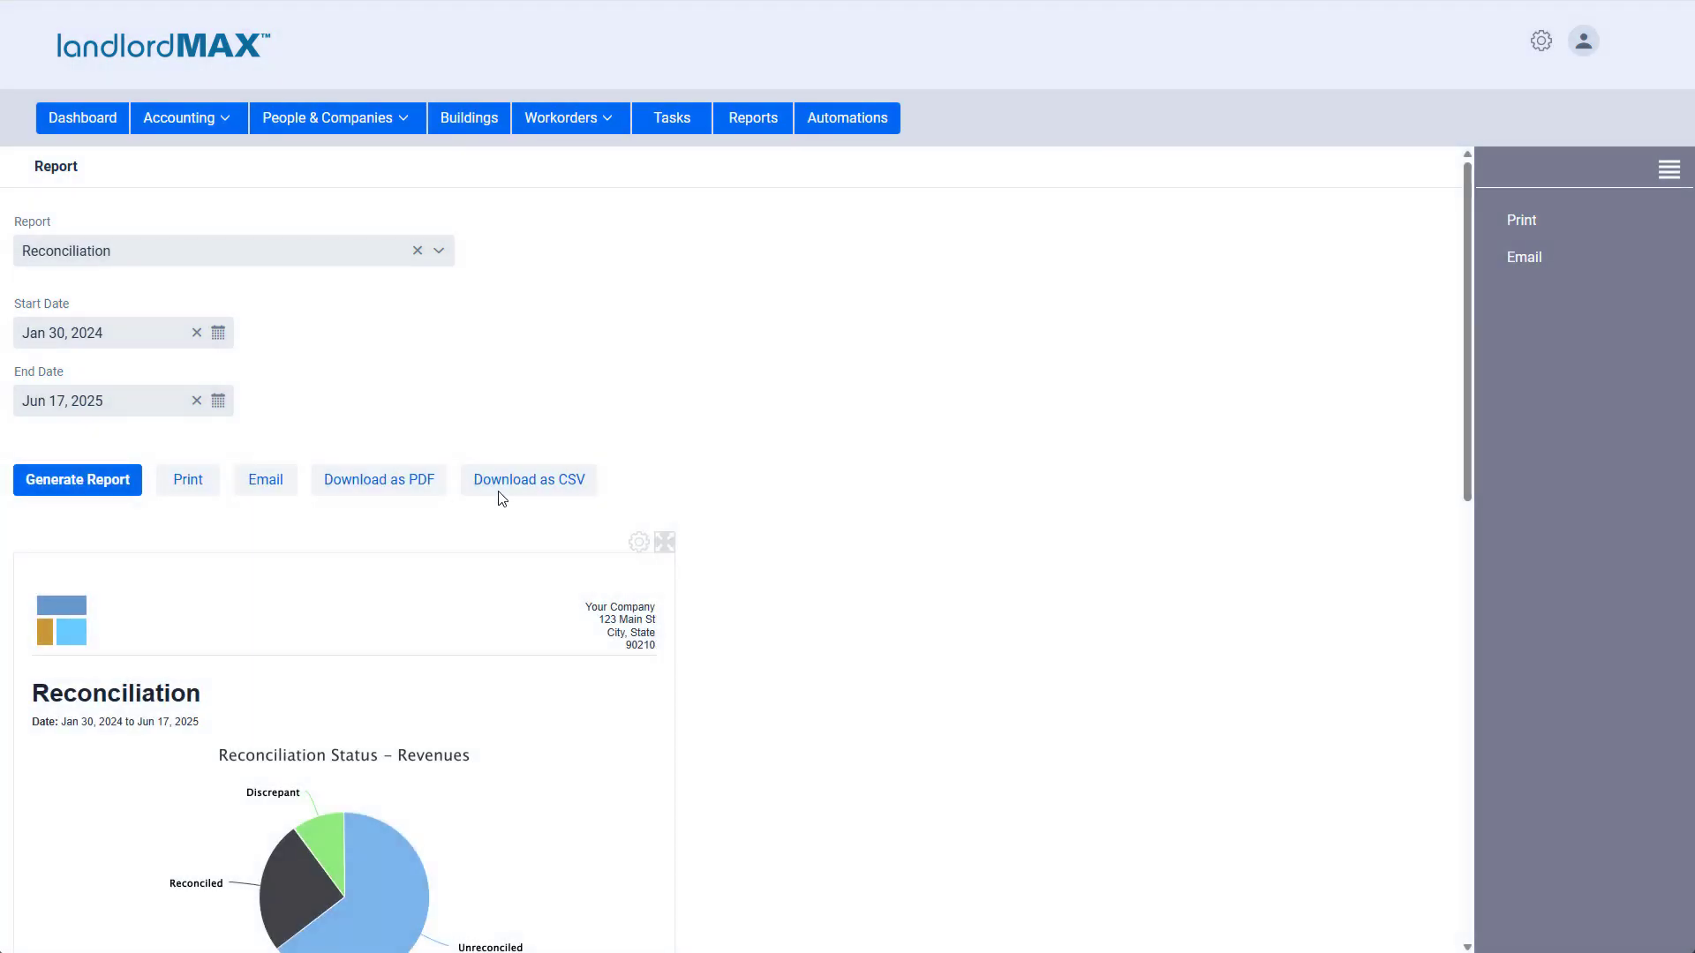
Step: Hide the charts in the generated Reconciliation report and show them again
{"action": "scroll", "coordinate": [492, 495], "scroll_direction": "down", "scroll_amount": 5}
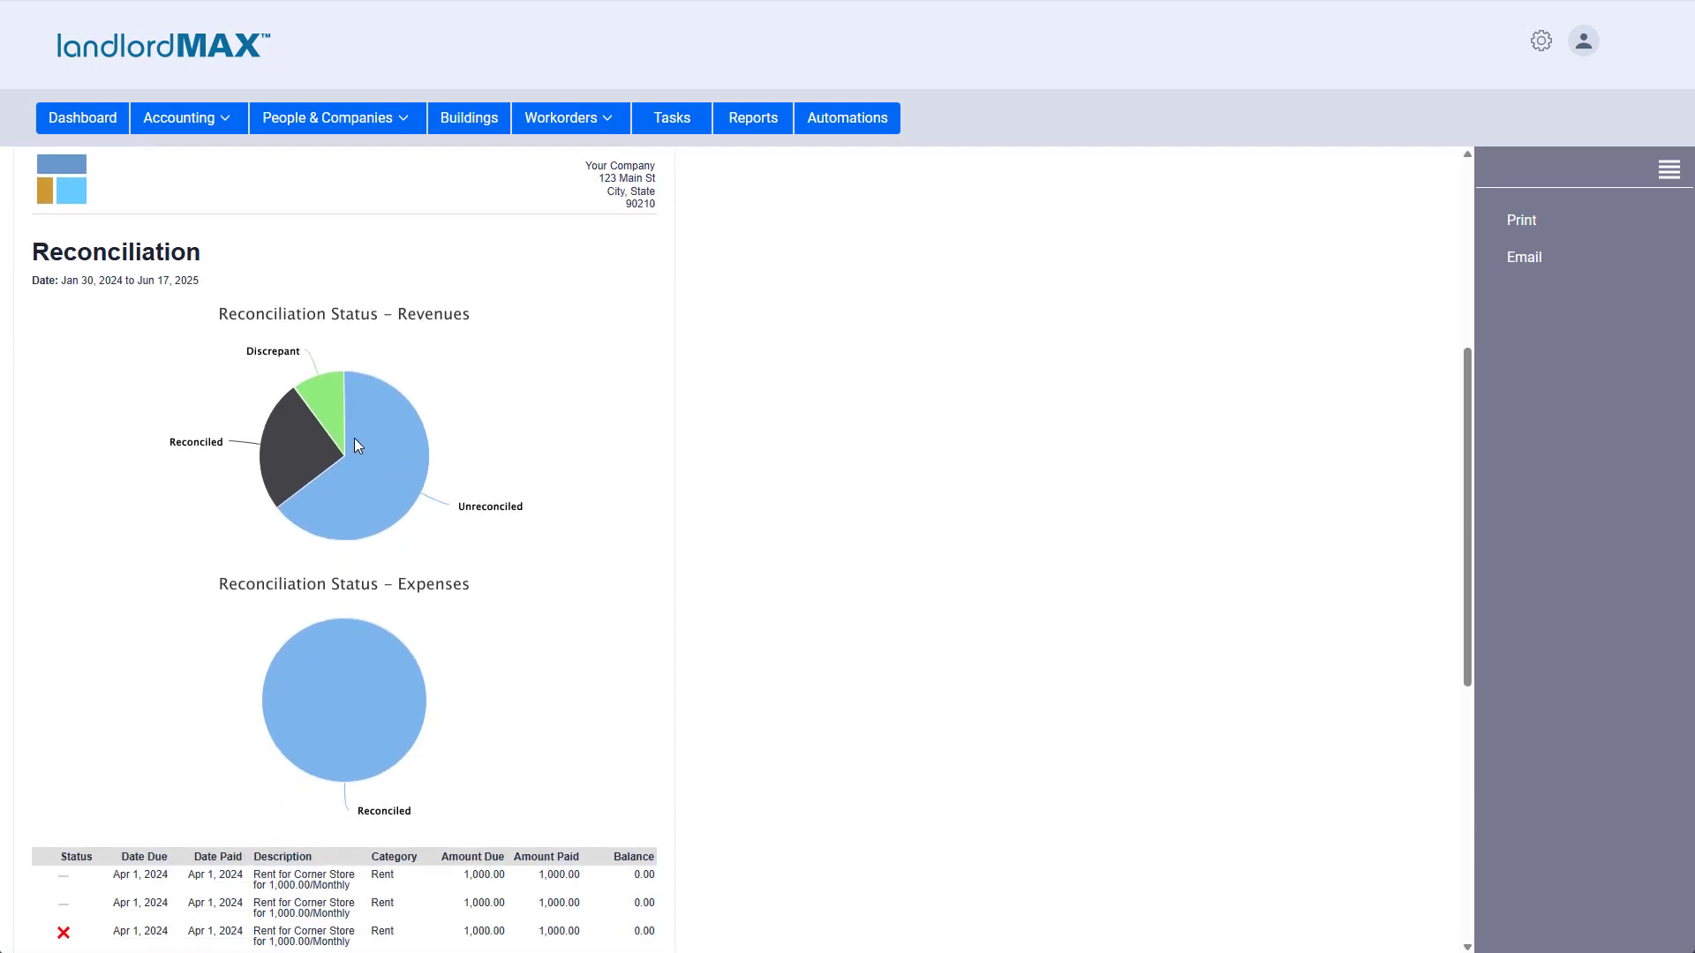
{"action": "scroll", "coordinate": [406, 428], "scroll_direction": "up", "scroll_amount": 3}
{"action": "left_click", "coordinate": [640, 367]}
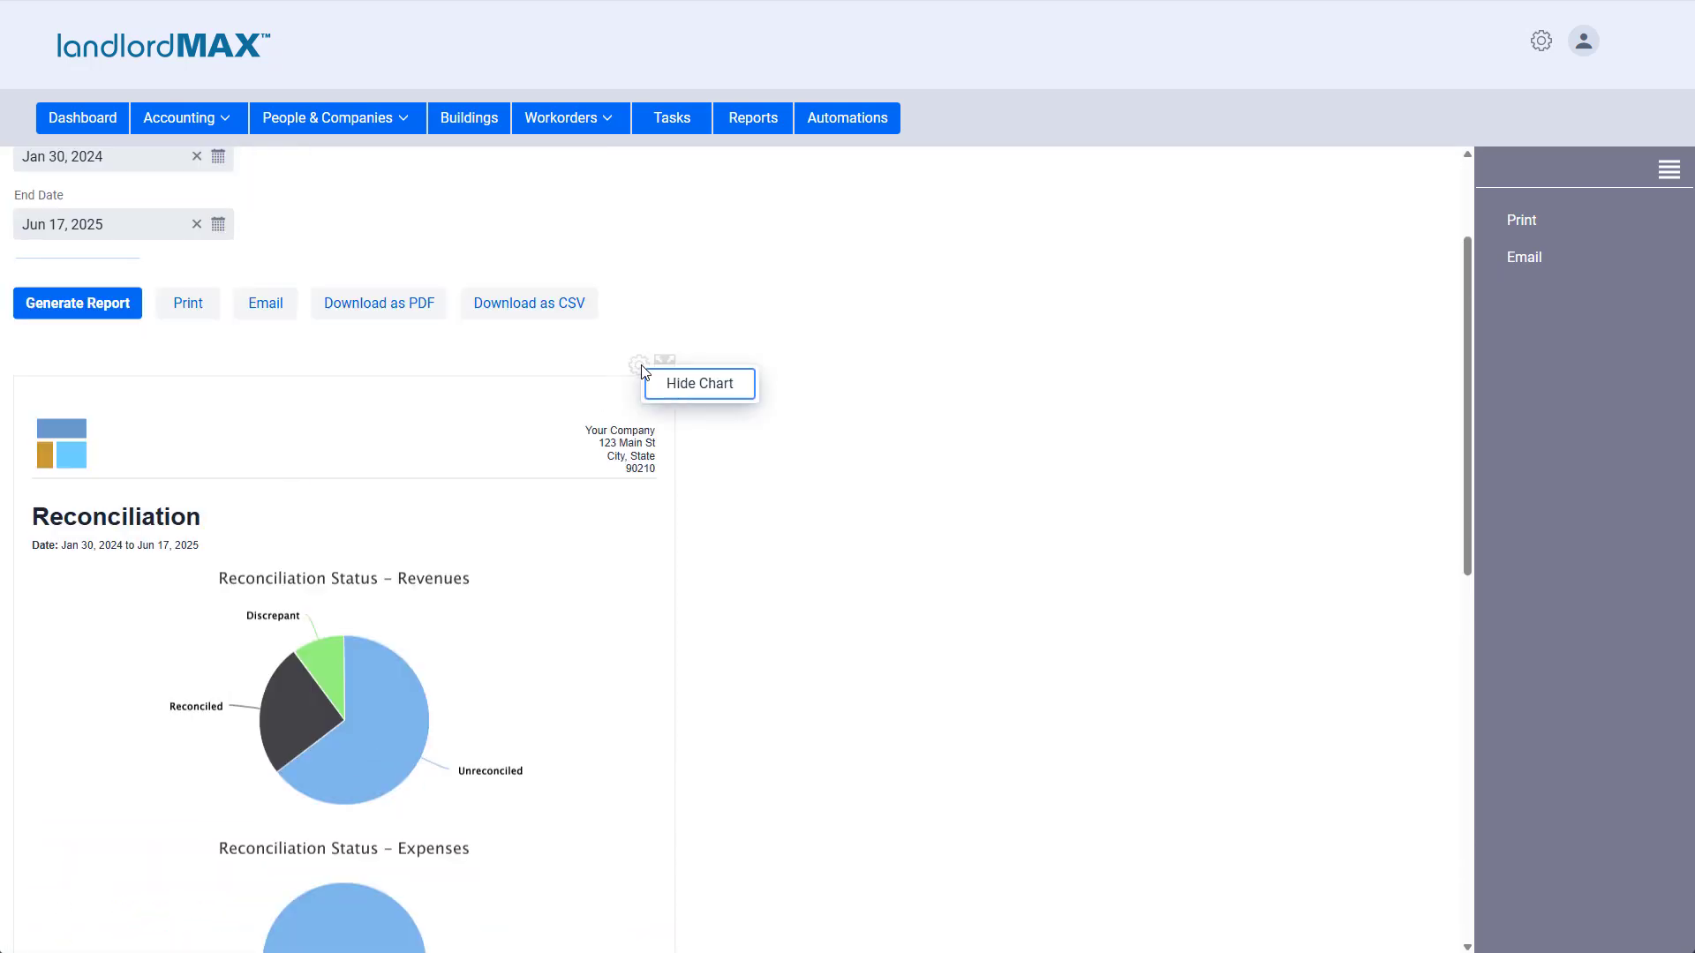
{"action": "left_click", "coordinate": [707, 392]}
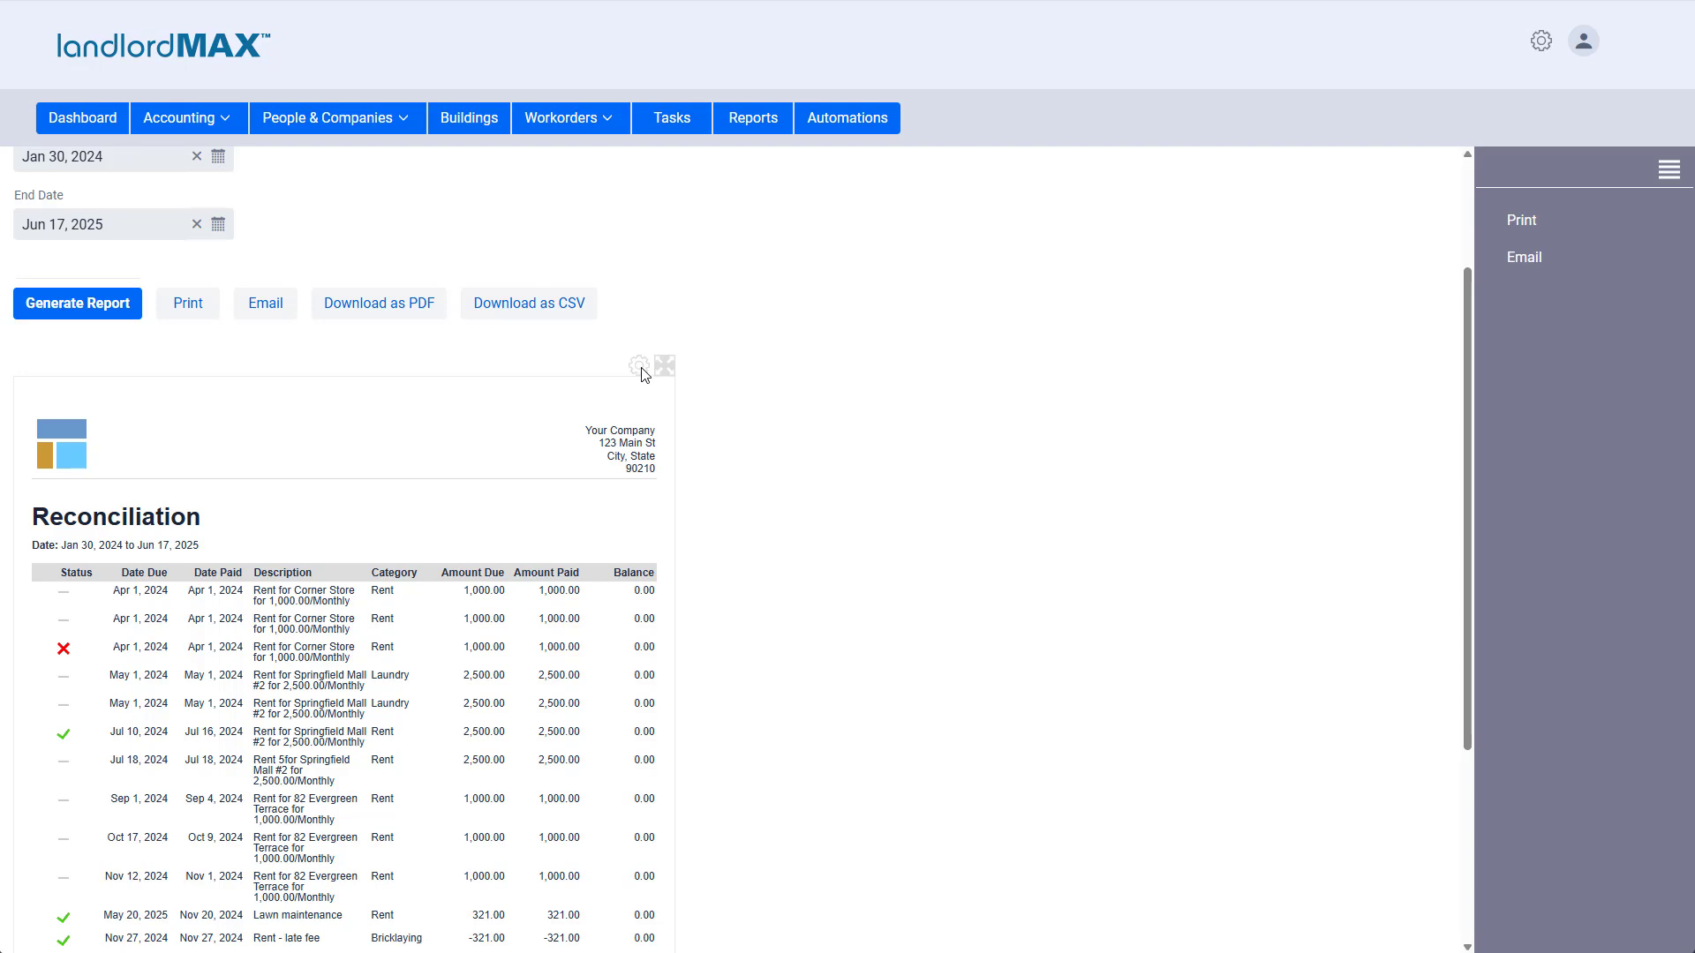
{"action": "left_click", "coordinate": [639, 365]}
{"action": "left_click", "coordinate": [710, 389]}
Step: Examine the revenue and expense status charts and the status of each entry listed in the Reconciliation report
{"action": "scroll", "coordinate": [477, 476], "scroll_direction": "down", "scroll_amount": 2}
{"action": "scroll", "coordinate": [442, 463], "scroll_direction": "down", "scroll_amount": 1}
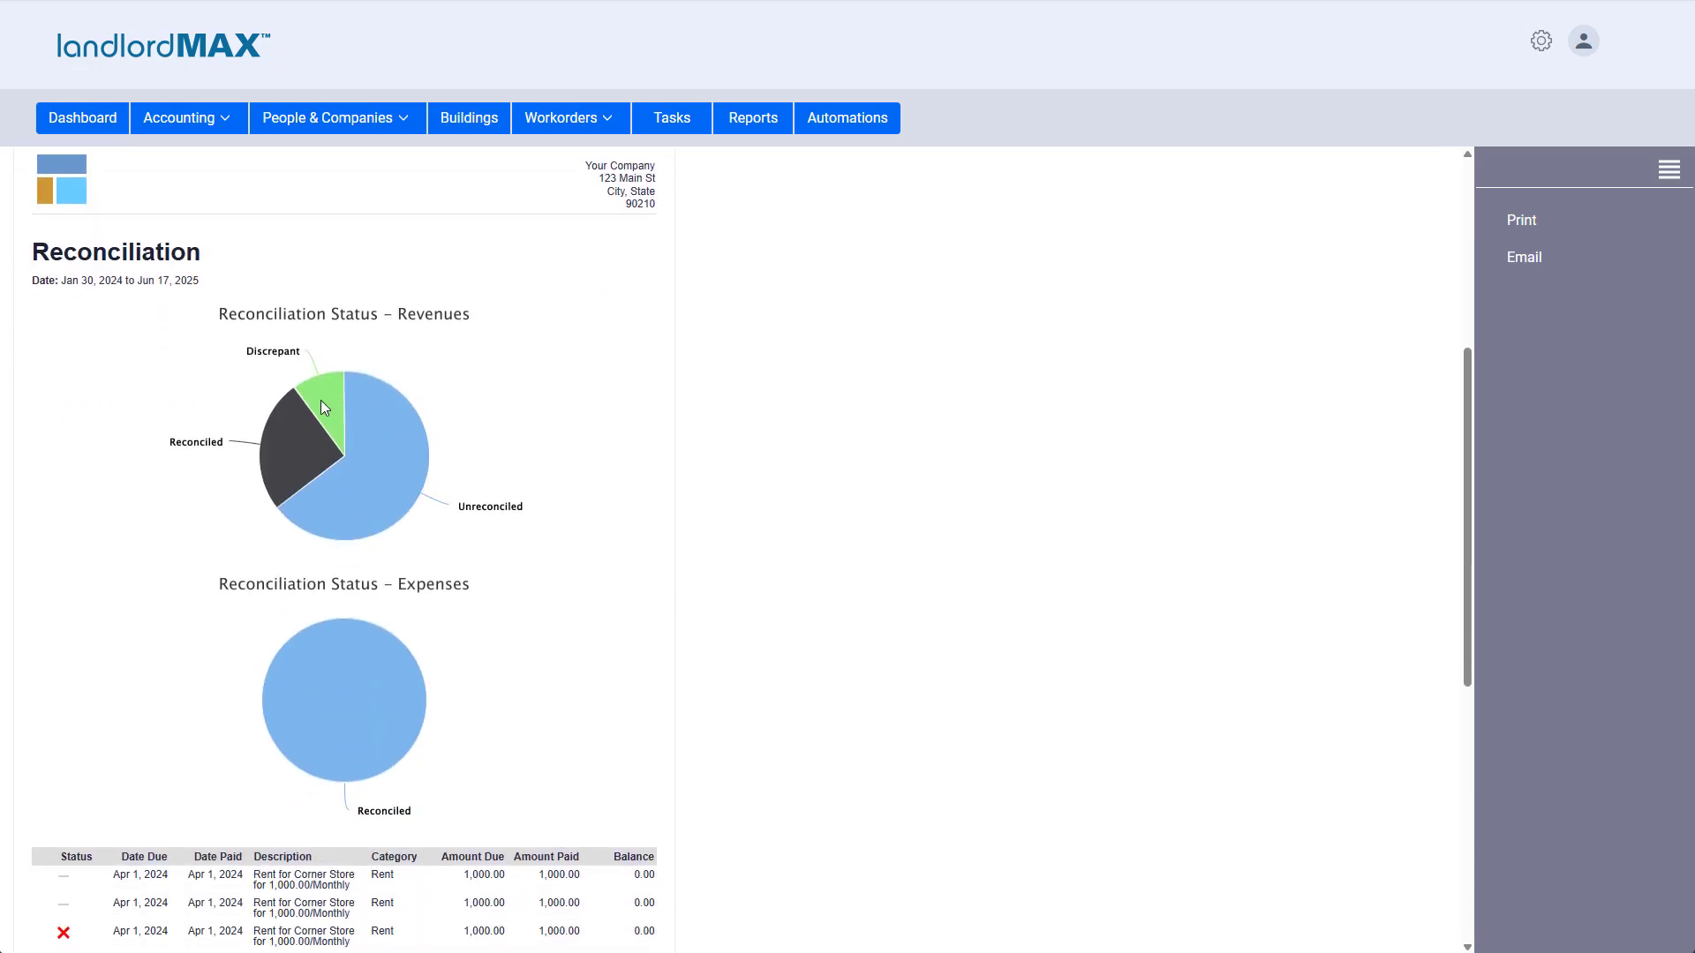
{"action": "scroll", "coordinate": [359, 580], "scroll_direction": "down", "scroll_amount": 1}
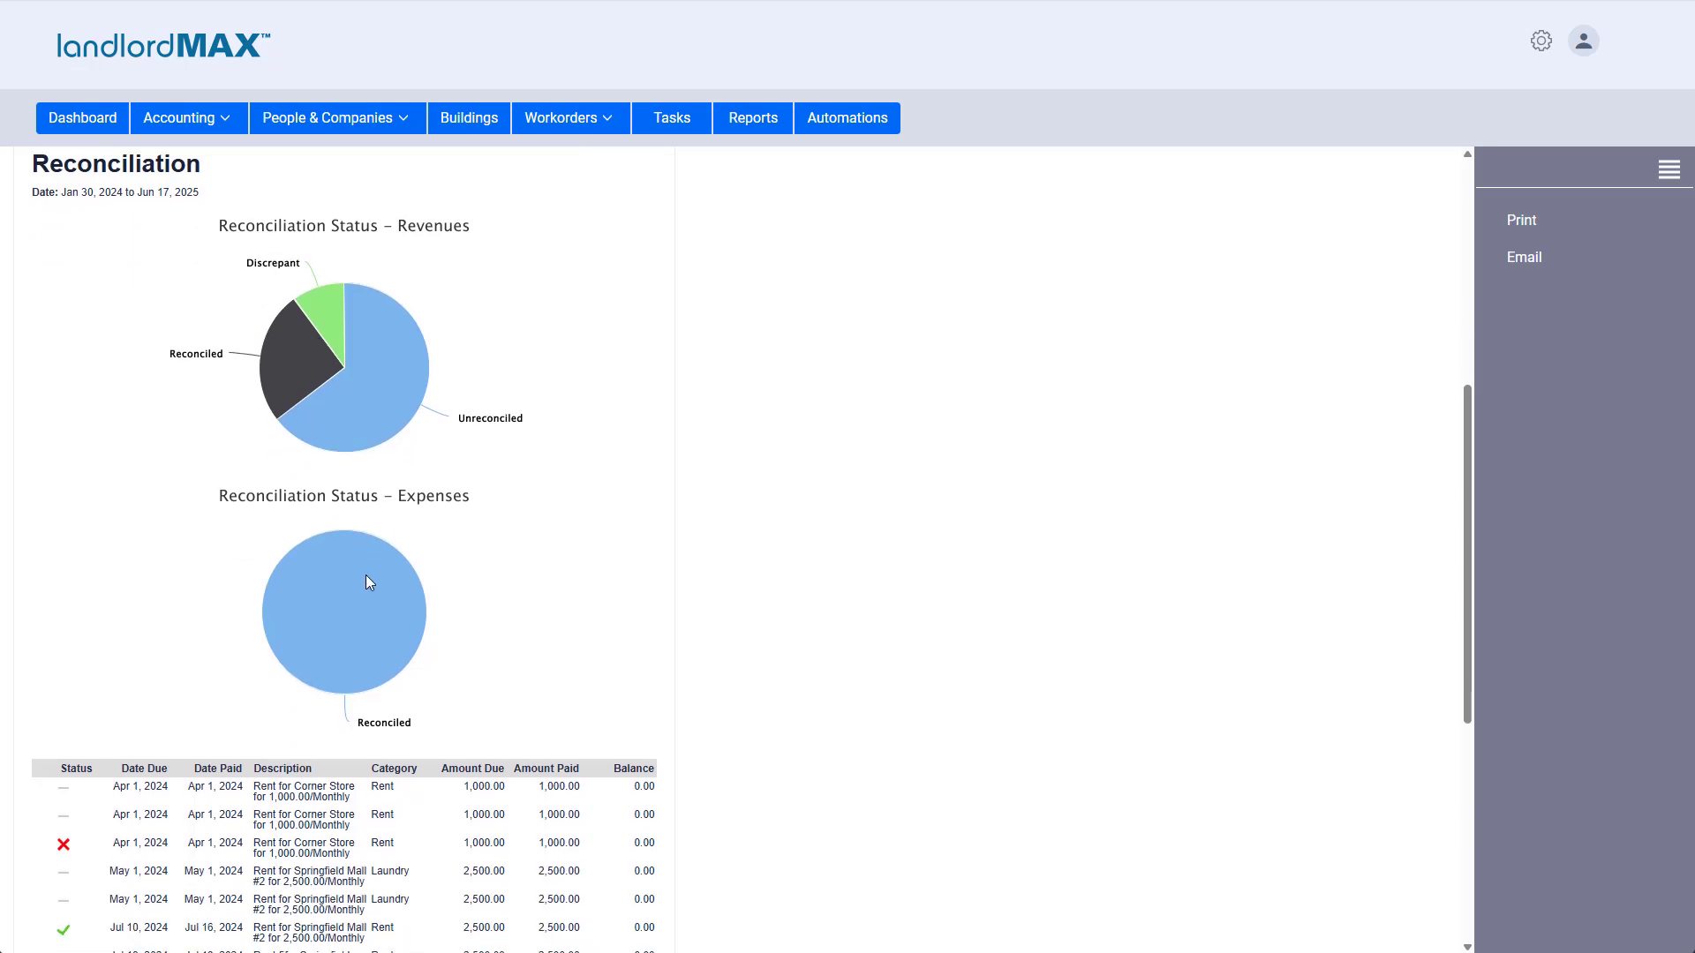
{"action": "scroll", "coordinate": [508, 548], "scroll_direction": "down", "scroll_amount": 6}
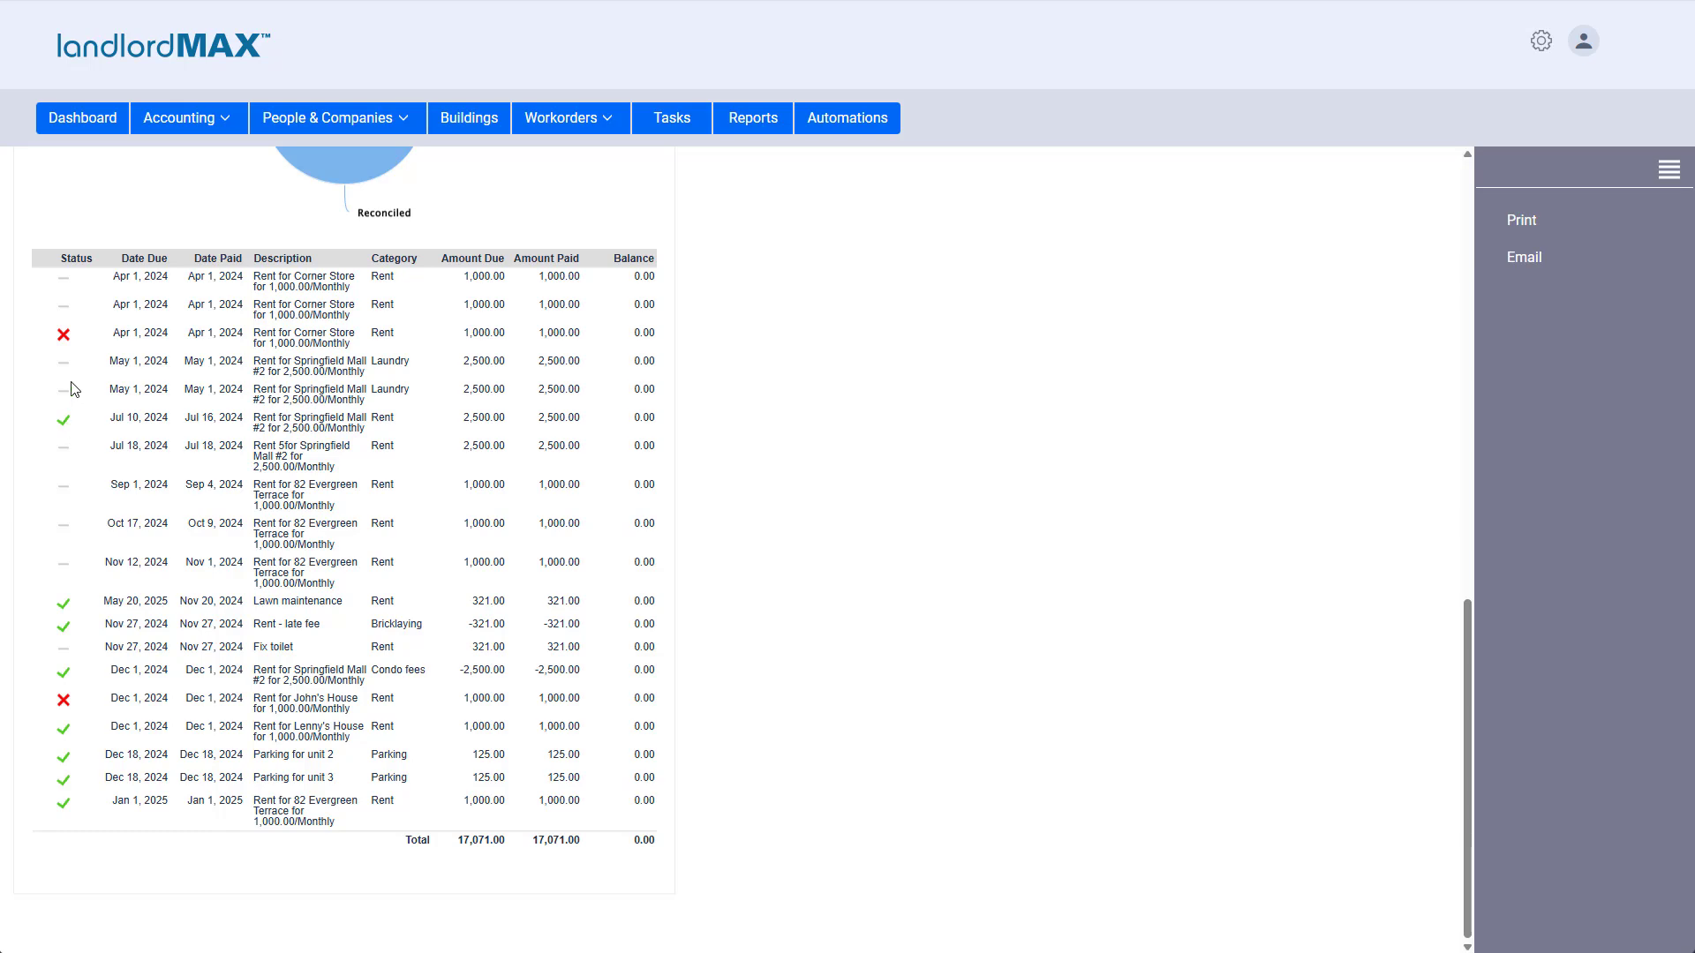
Step: Switch the report type to Reconciliation - Unreconciled
{"action": "scroll", "coordinate": [825, 371], "scroll_direction": "up", "scroll_amount": 12}
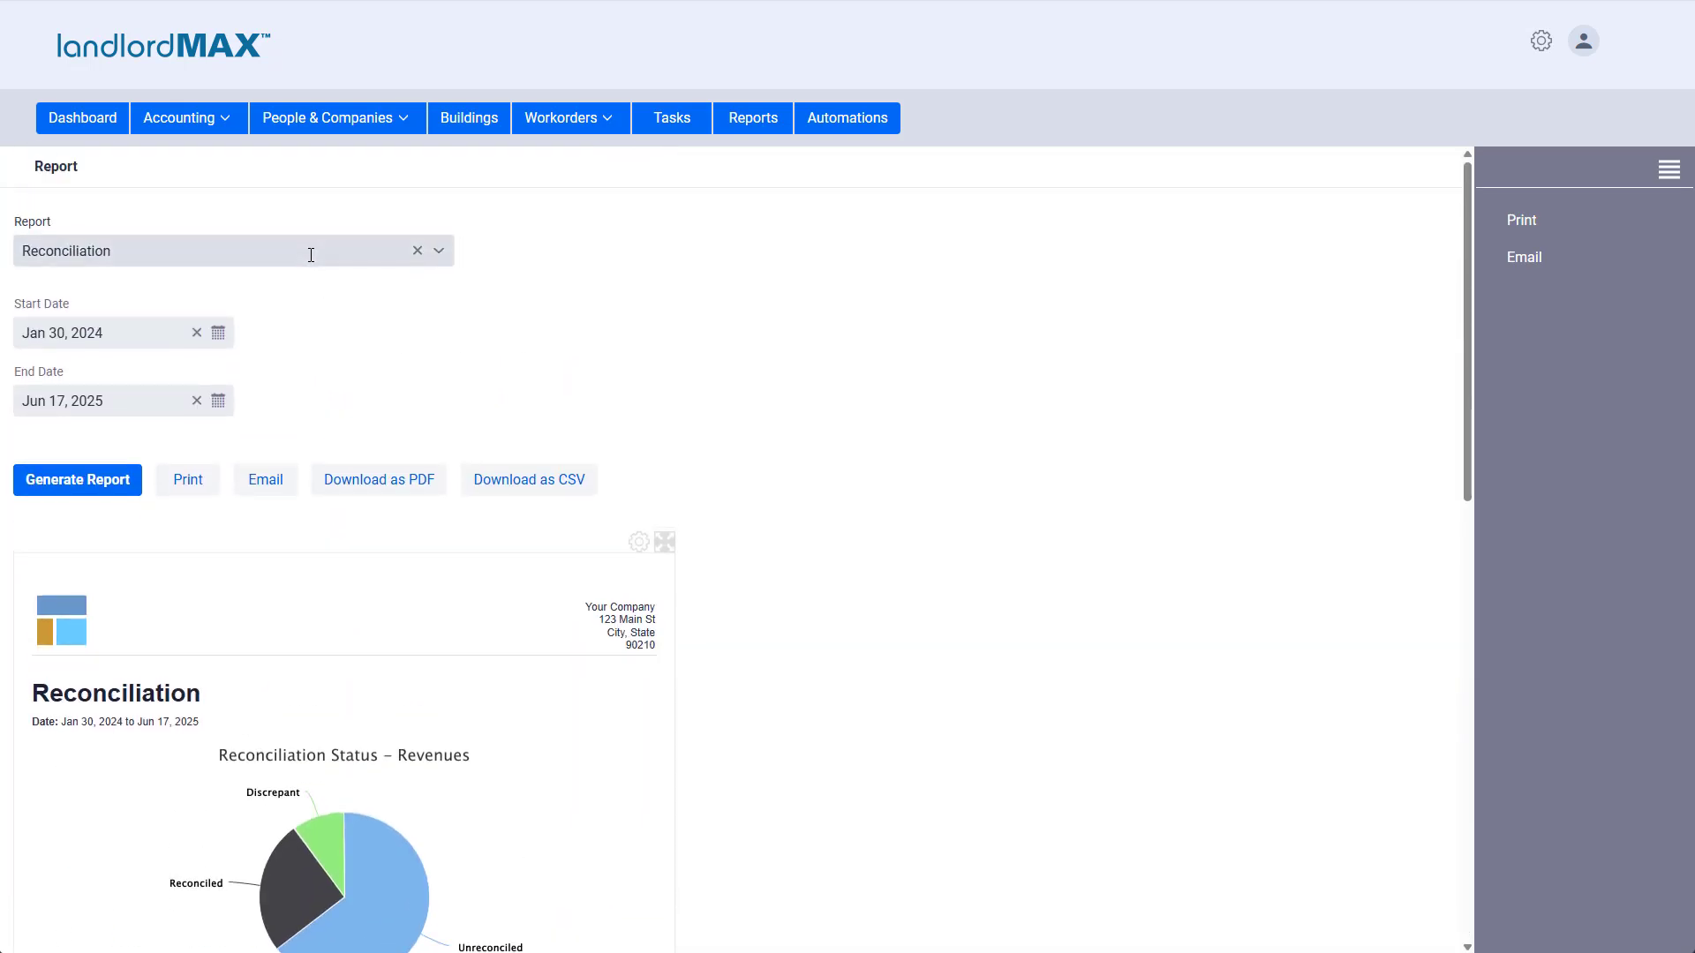
{"action": "left_click", "coordinate": [310, 255]}
{"action": "scroll", "coordinate": [270, 530], "scroll_direction": "down", "scroll_amount": 10}
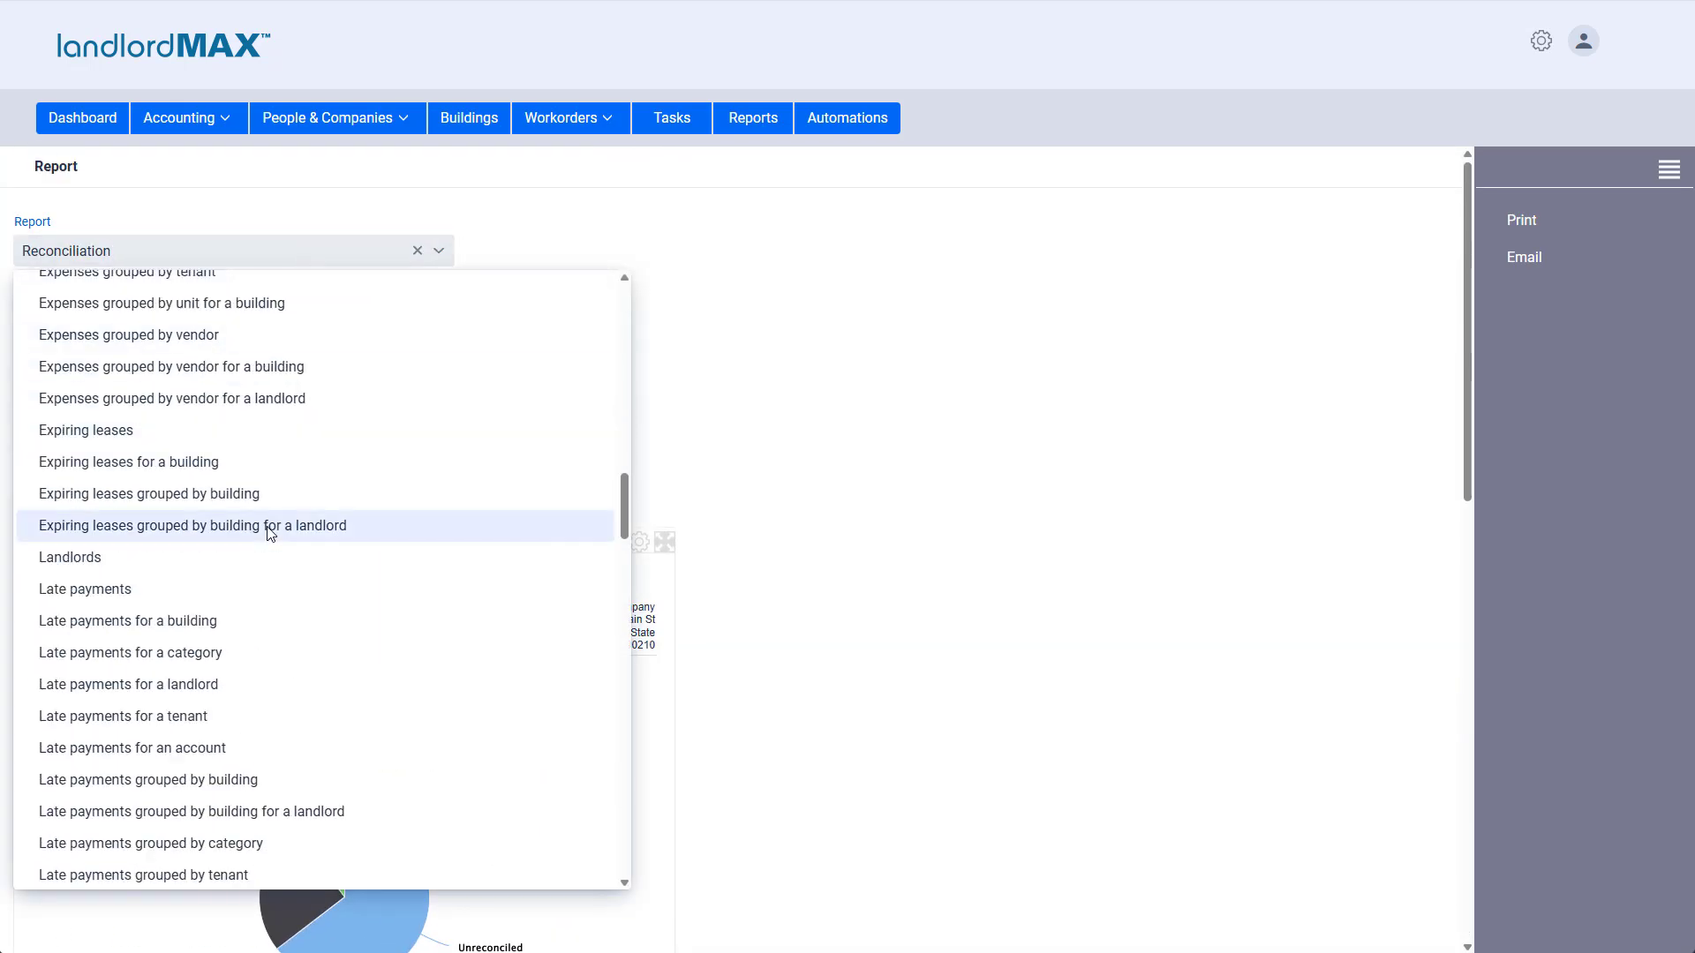
{"action": "scroll", "coordinate": [270, 533], "scroll_direction": "down", "scroll_amount": 12}
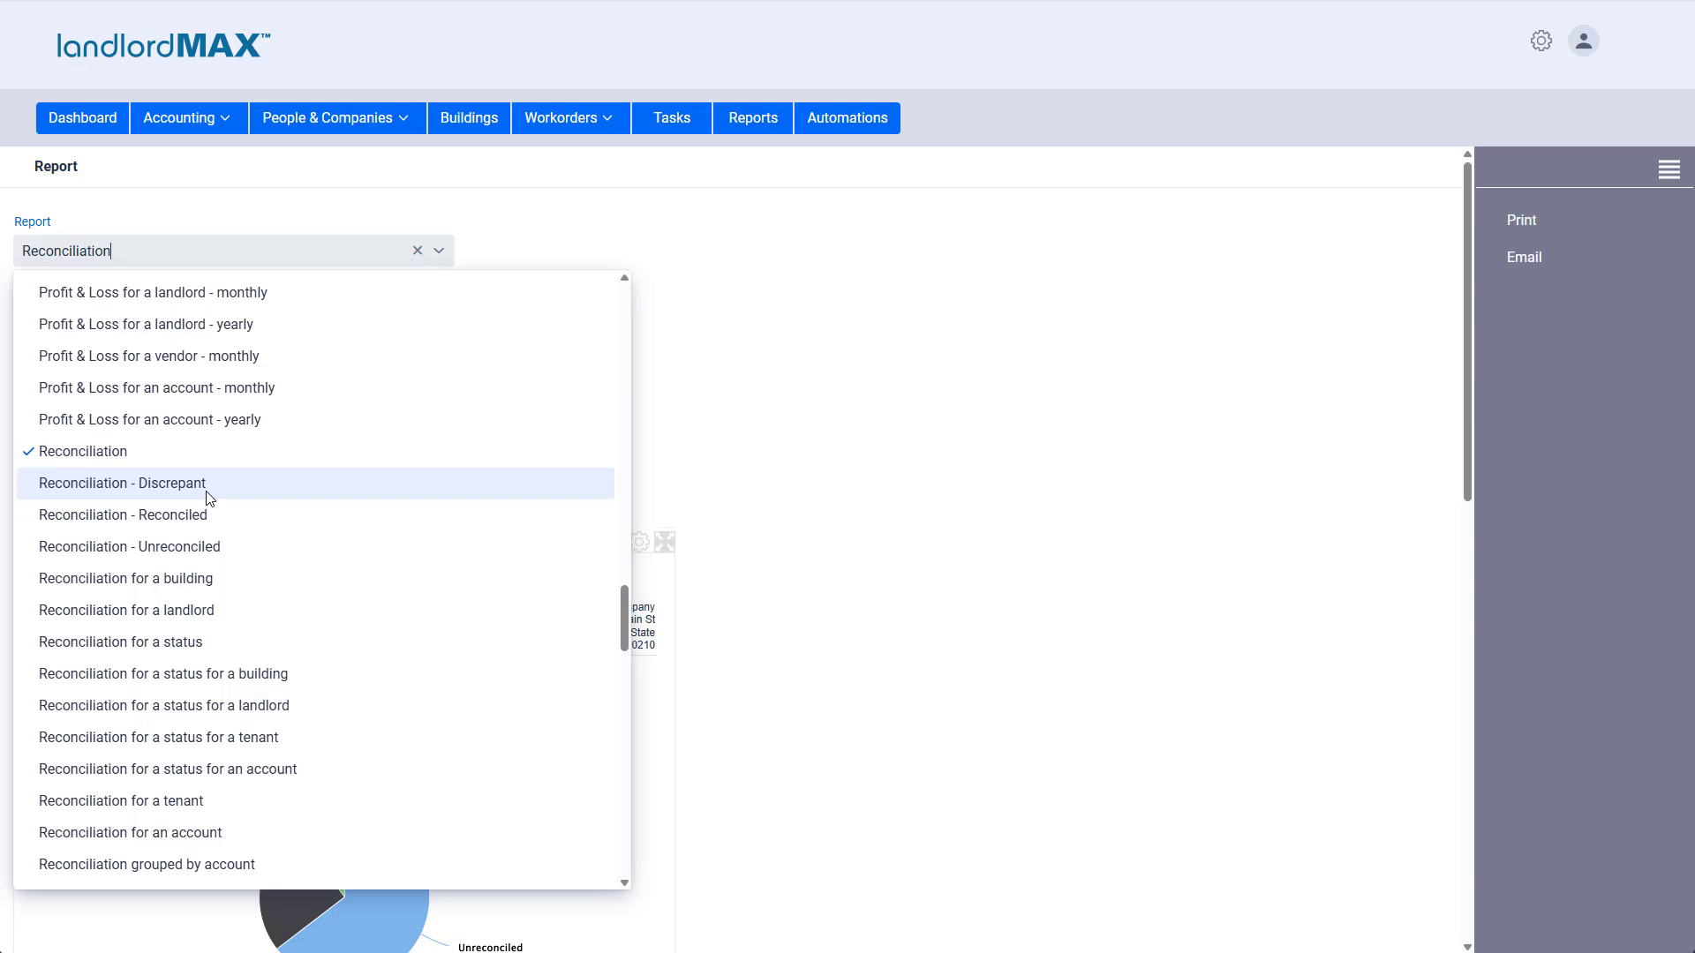
{"action": "left_click", "coordinate": [218, 548]}
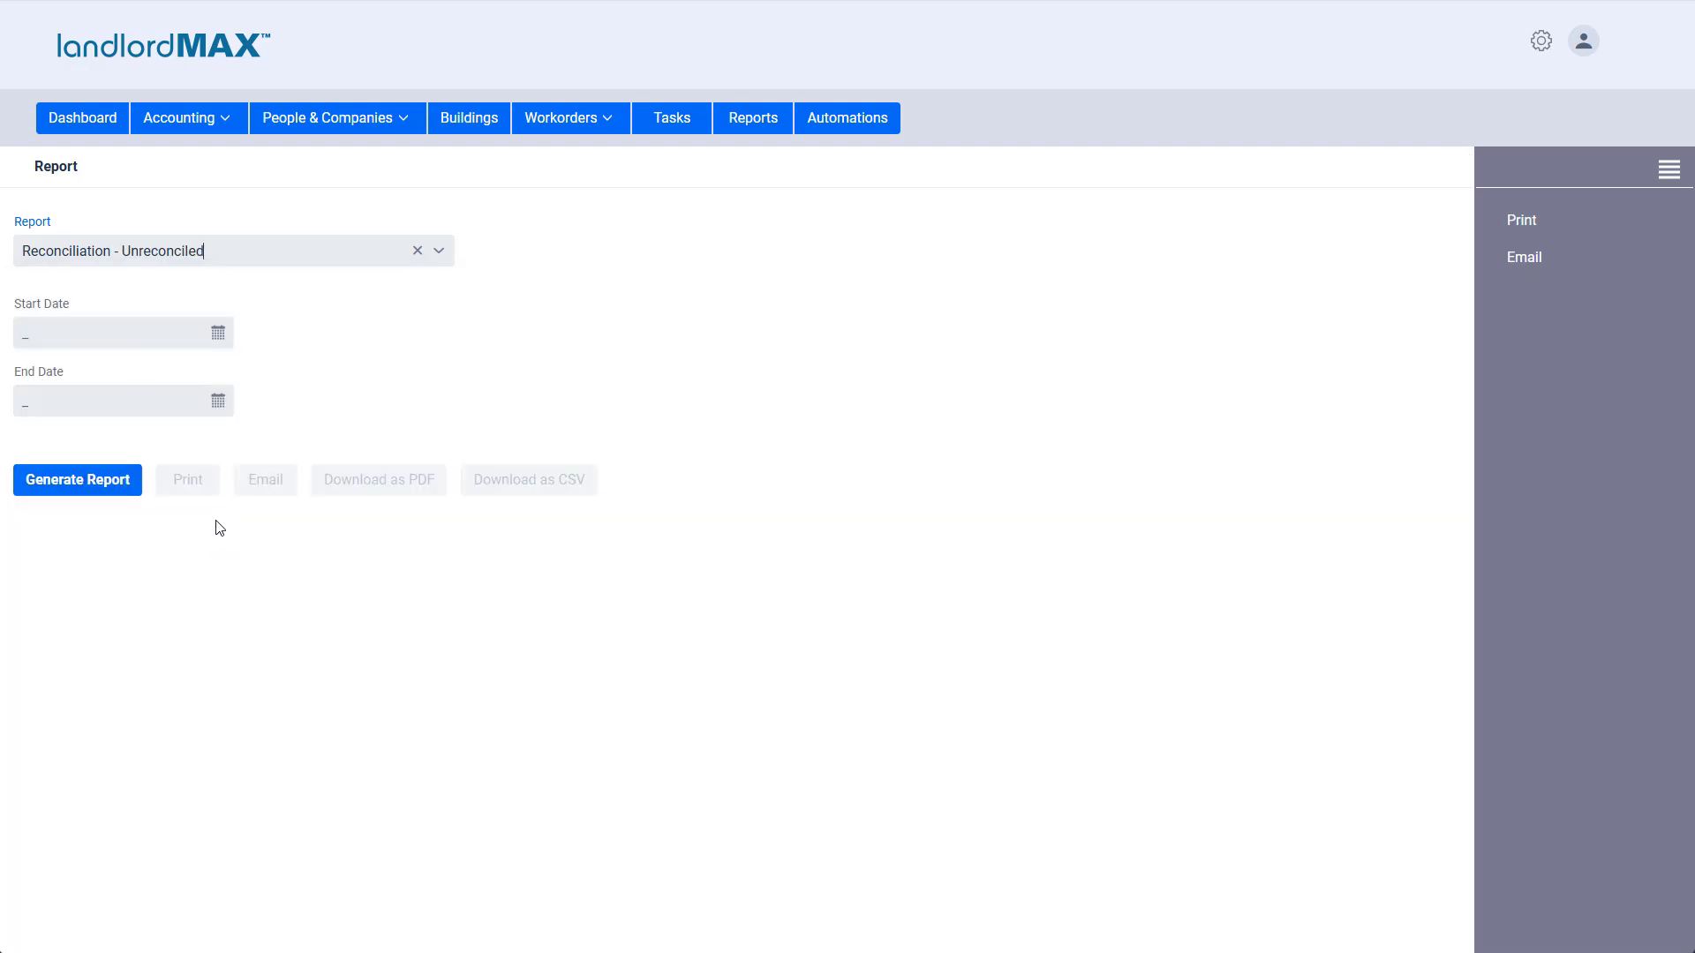
Step: Set the report period from May 1, 2024 to Jun 11, 2025 and generate the unreconciled entries report
{"action": "left_click", "coordinate": [133, 336]}
{"action": "scroll", "coordinate": [188, 516], "scroll_direction": "up", "scroll_amount": 10}
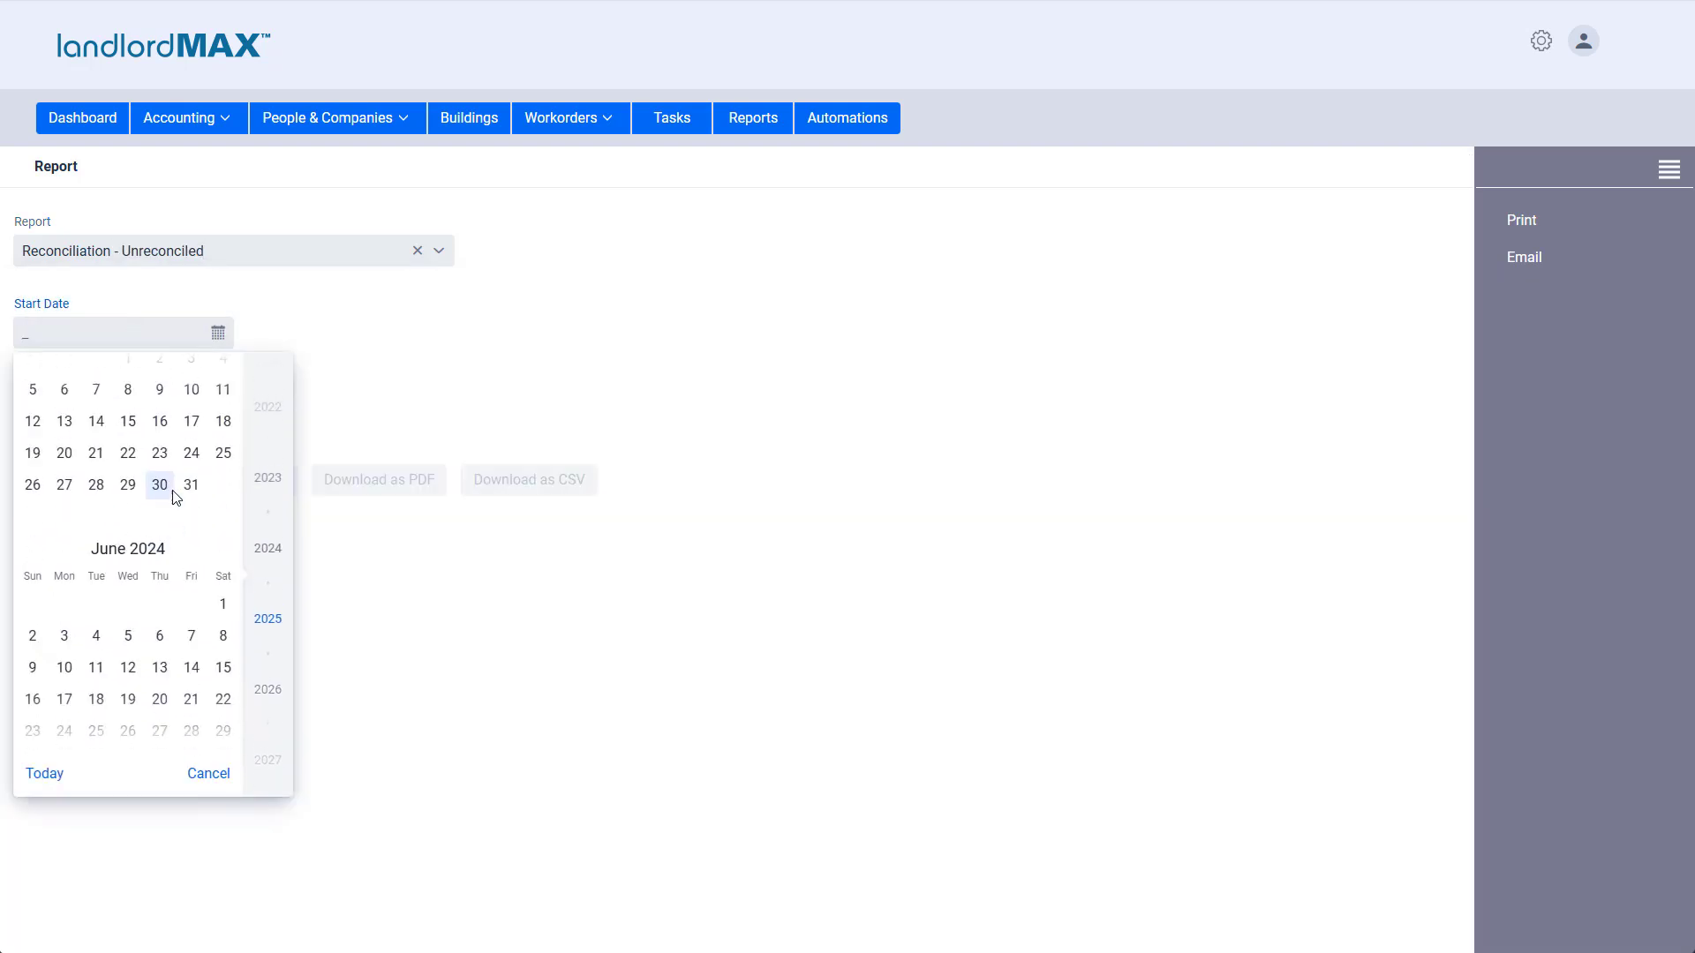
{"action": "scroll", "coordinate": [175, 498], "scroll_direction": "up", "scroll_amount": 1}
{"action": "left_click", "coordinate": [128, 432]}
{"action": "left_click", "coordinate": [129, 396]}
{"action": "left_click", "coordinate": [128, 553]}
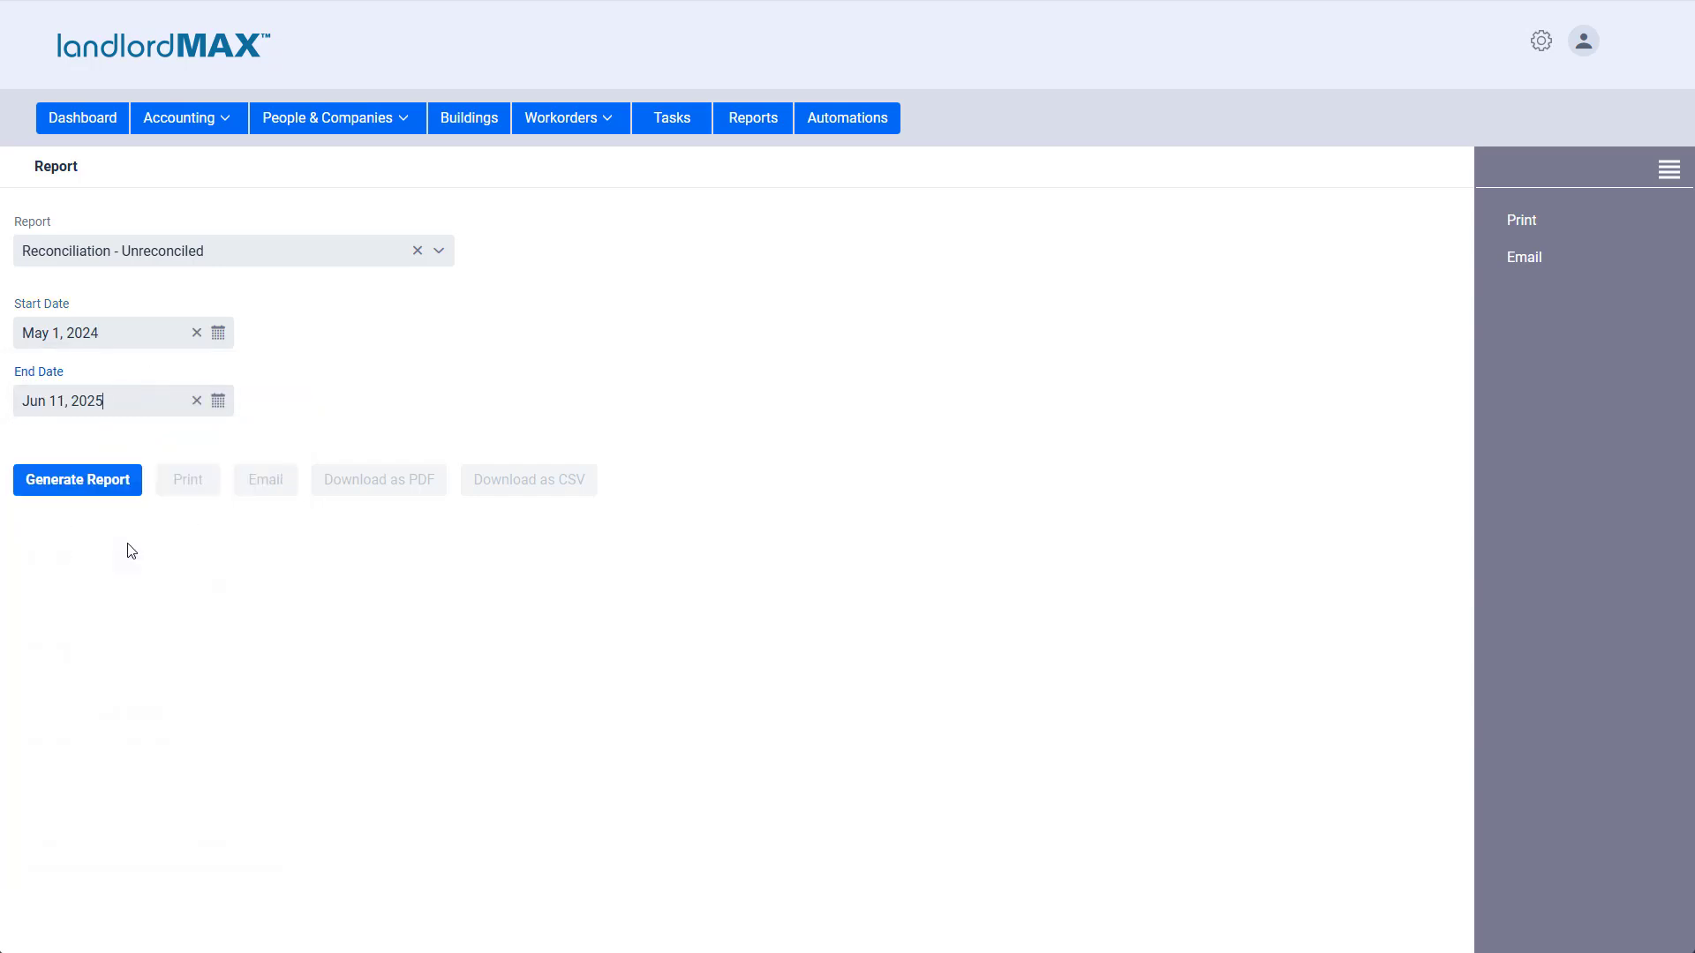
{"action": "left_click", "coordinate": [98, 494]}
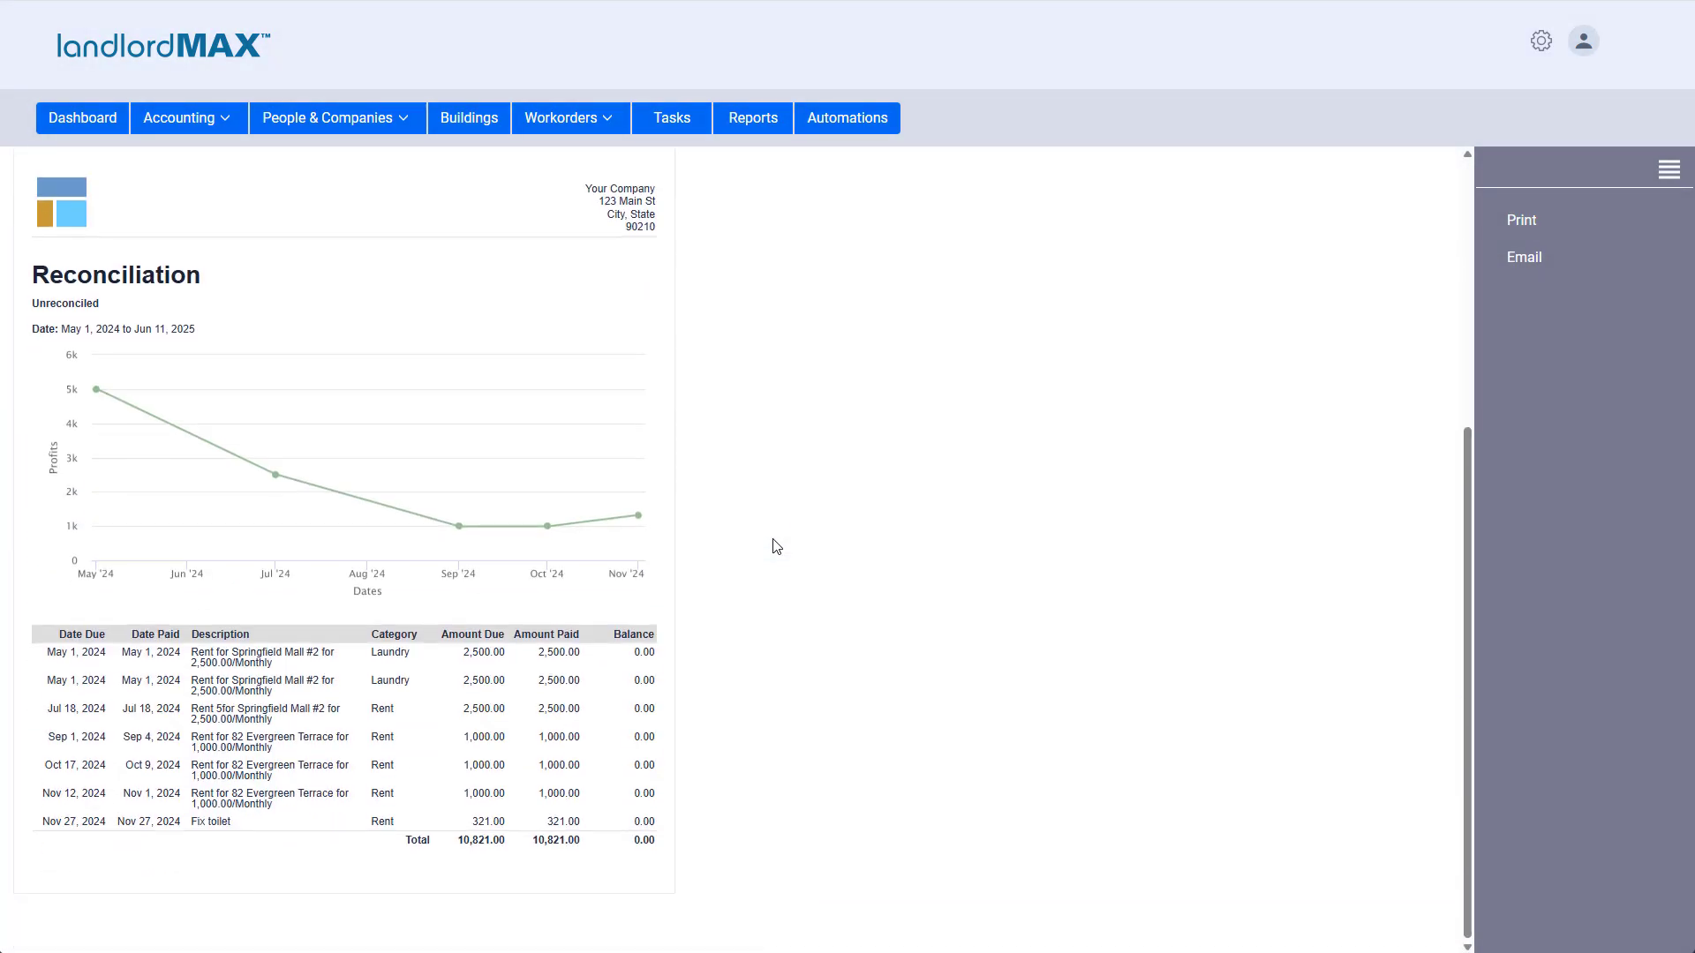
Step: Hide the profits chart in the unreconciled report so that only the entry table is shown
{"action": "scroll", "coordinate": [797, 439], "scroll_direction": "up", "scroll_amount": 2}
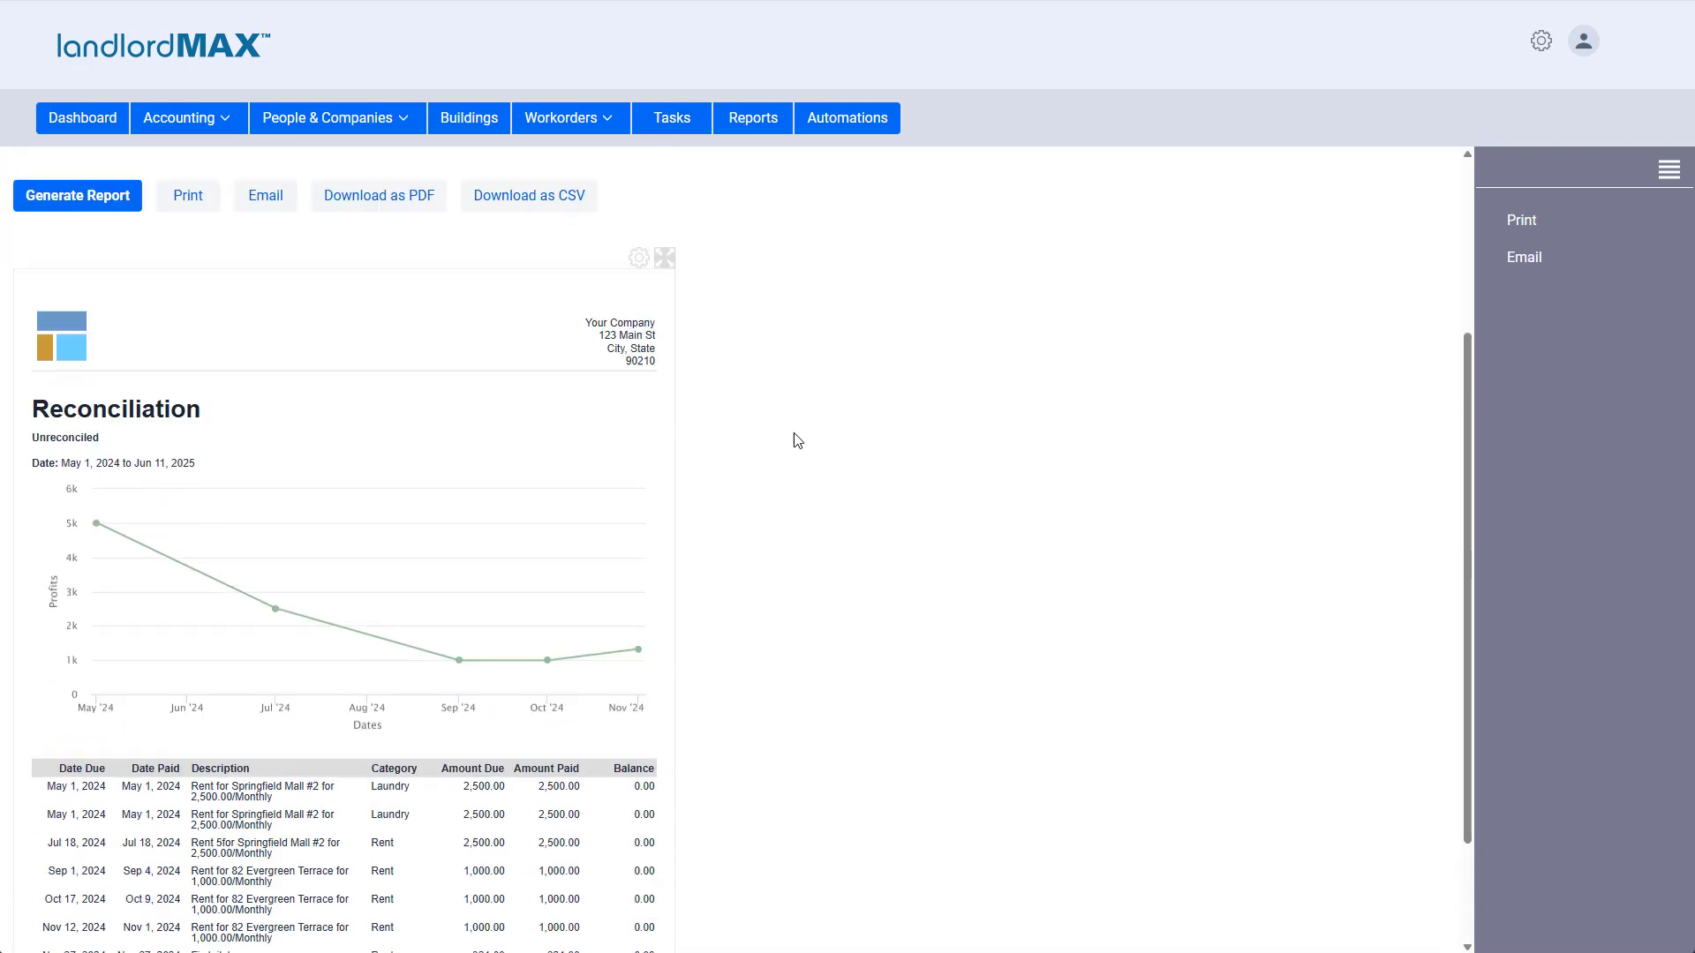
{"action": "left_click", "coordinate": [639, 300]}
{"action": "left_click", "coordinate": [662, 328]}
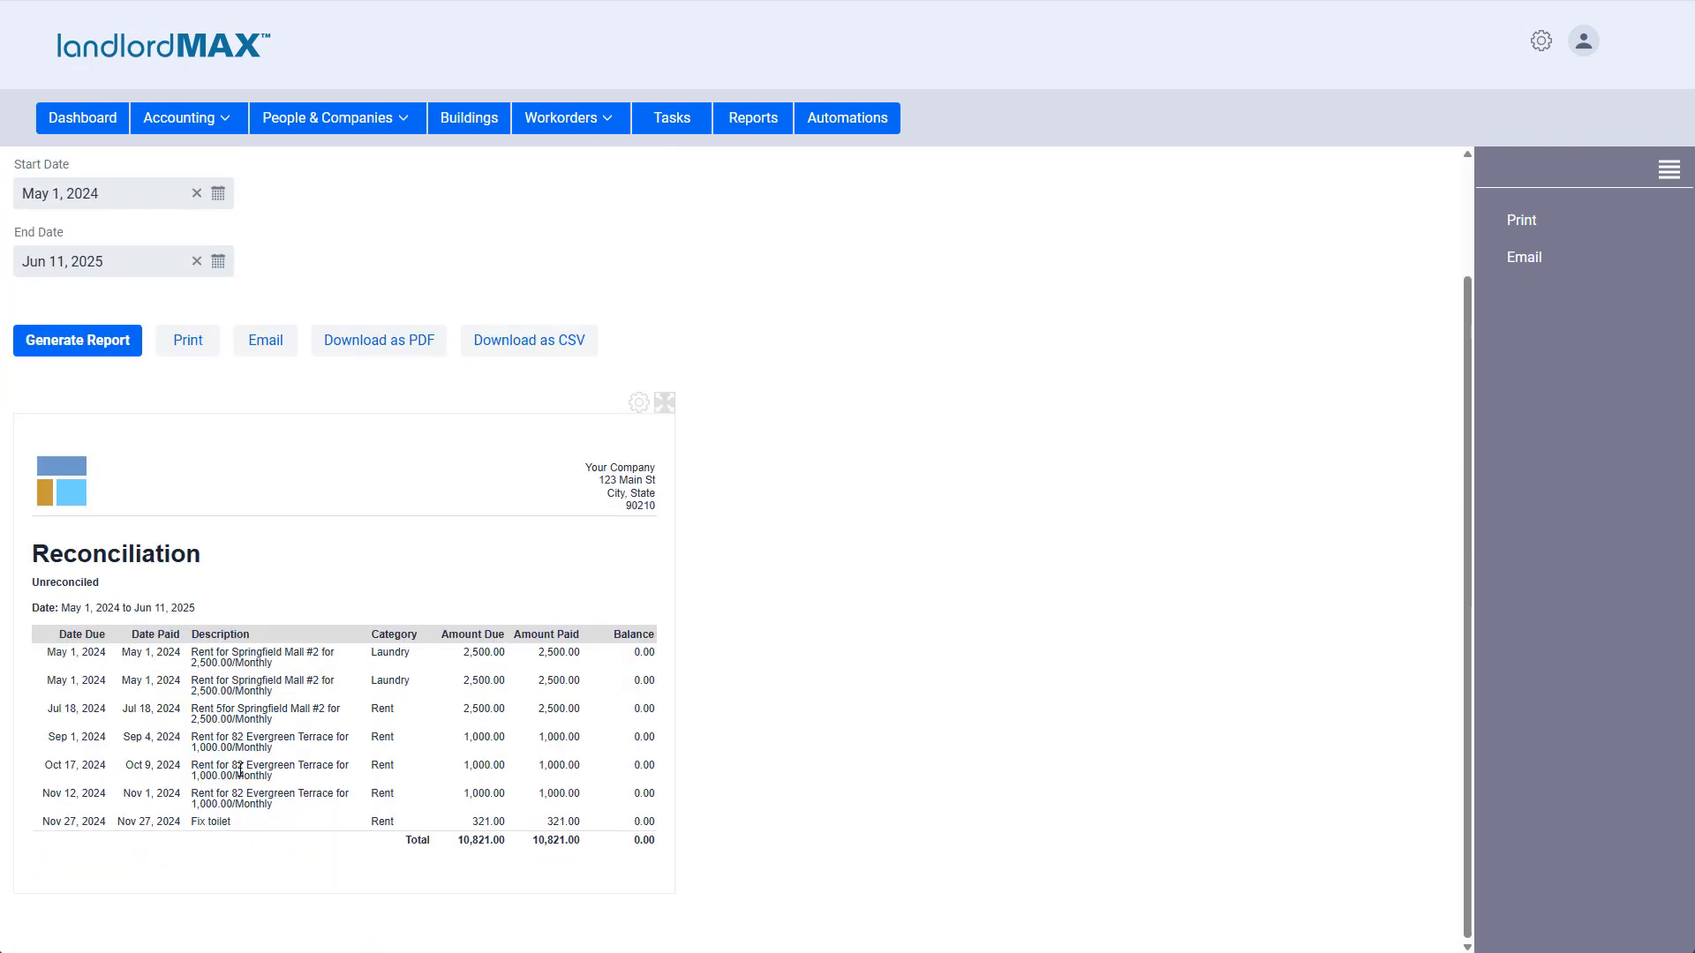
Step: Look through the available reconciliation report variants by status, building, landlord, tenant, account and unit, and close the list without changing the report
{"action": "scroll", "coordinate": [442, 363], "scroll_direction": "up", "scroll_amount": 2}
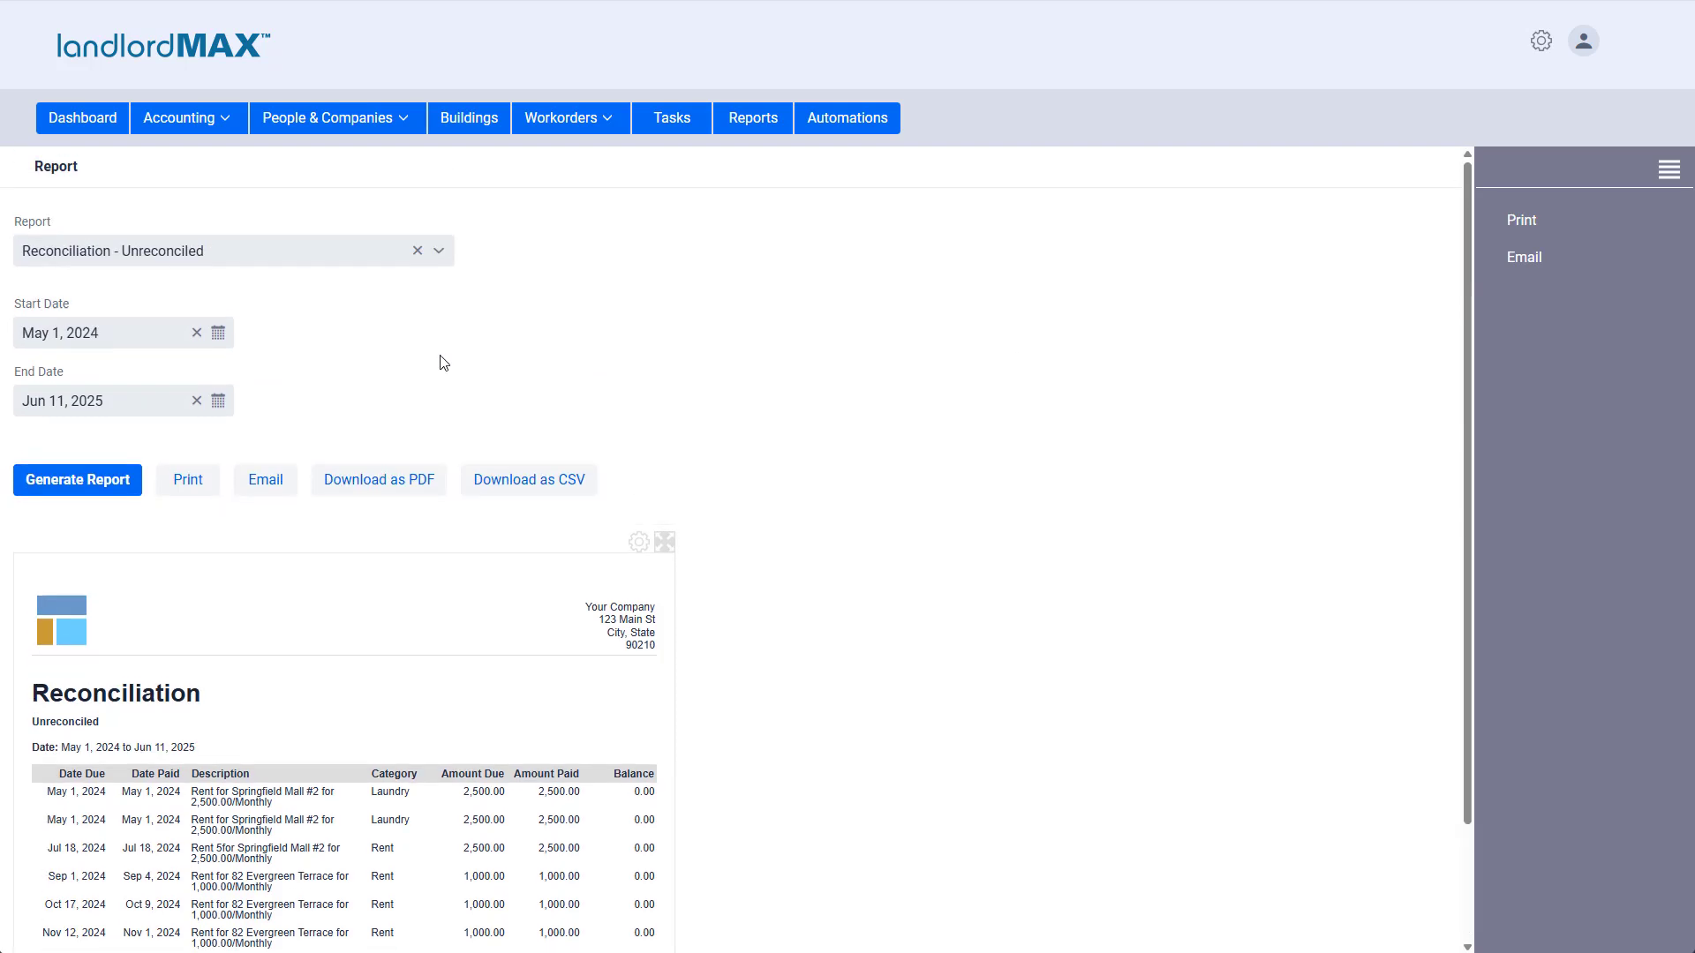
{"action": "left_click", "coordinate": [257, 253]}
{"action": "scroll", "coordinate": [227, 499], "scroll_direction": "down", "scroll_amount": 20}
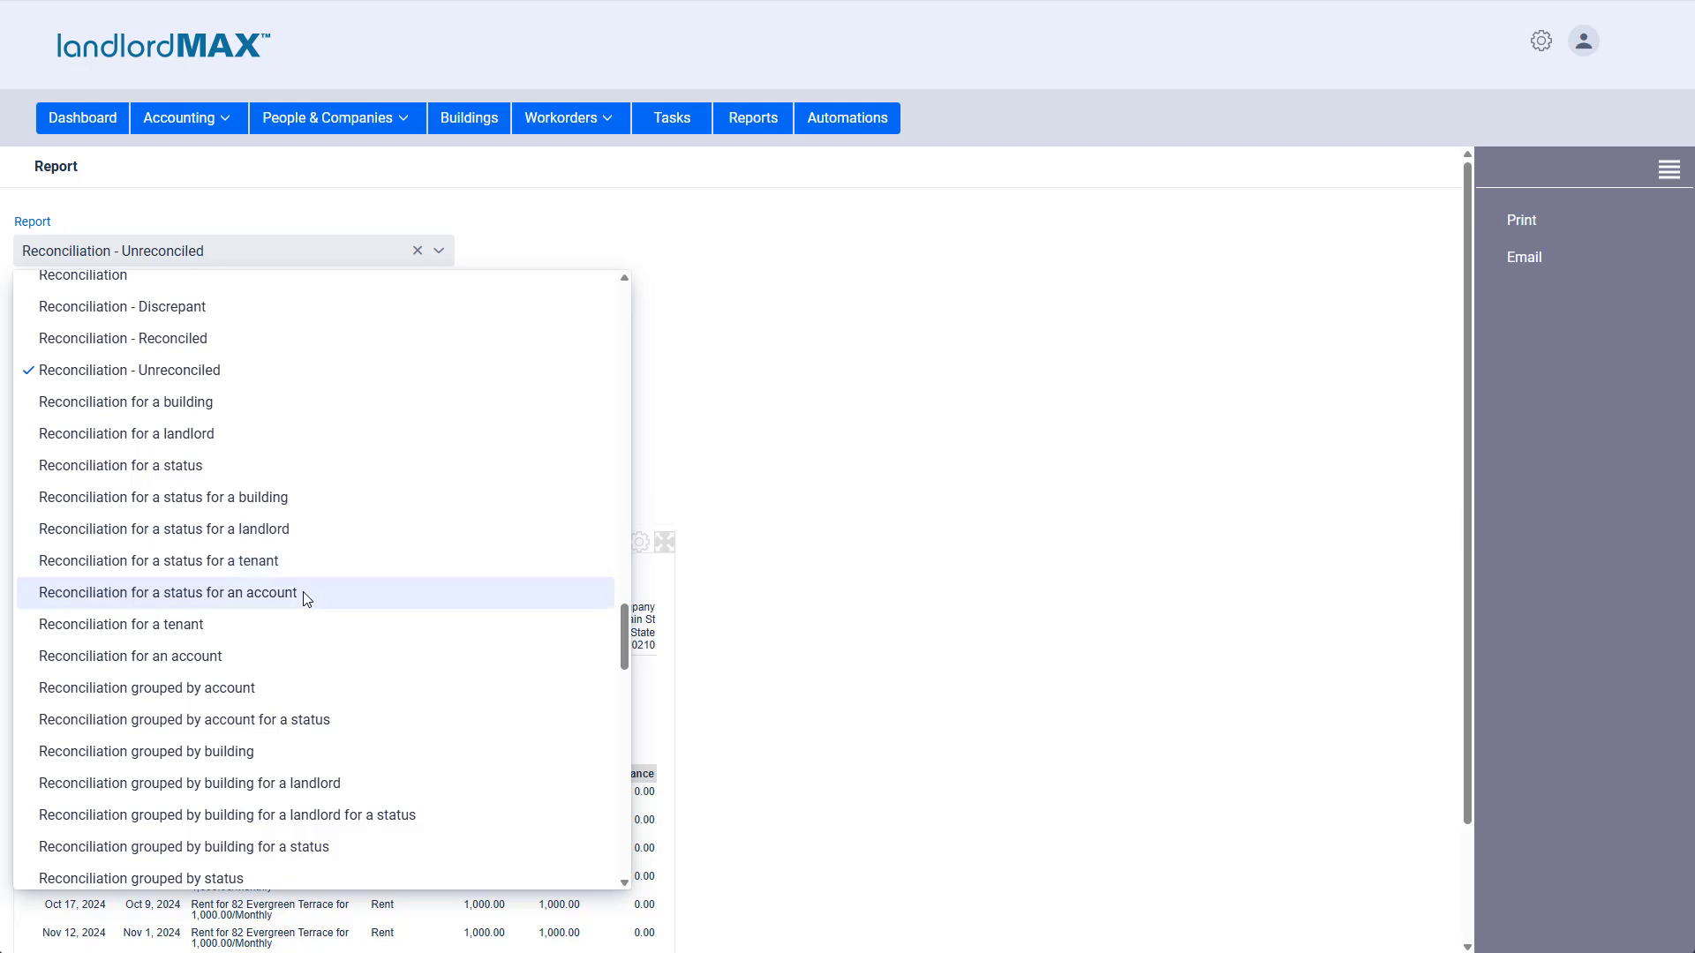
{"action": "scroll", "coordinate": [302, 594], "scroll_direction": "down", "scroll_amount": 2}
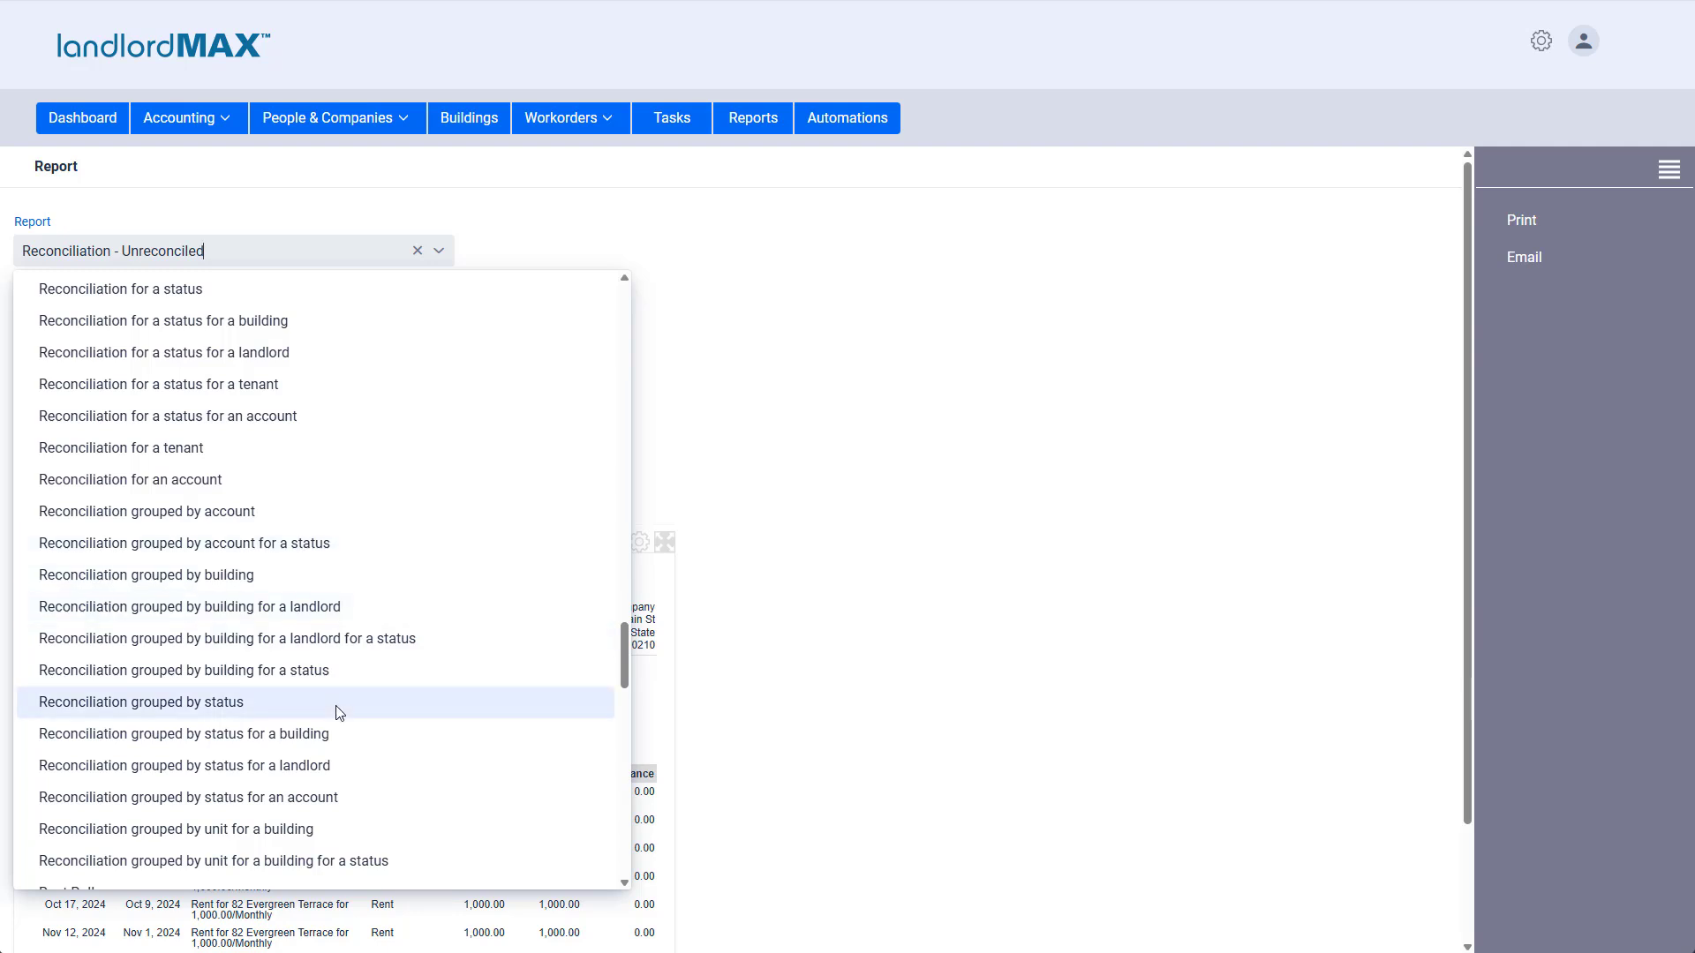
{"action": "scroll", "coordinate": [338, 711], "scroll_direction": "down", "scroll_amount": 2}
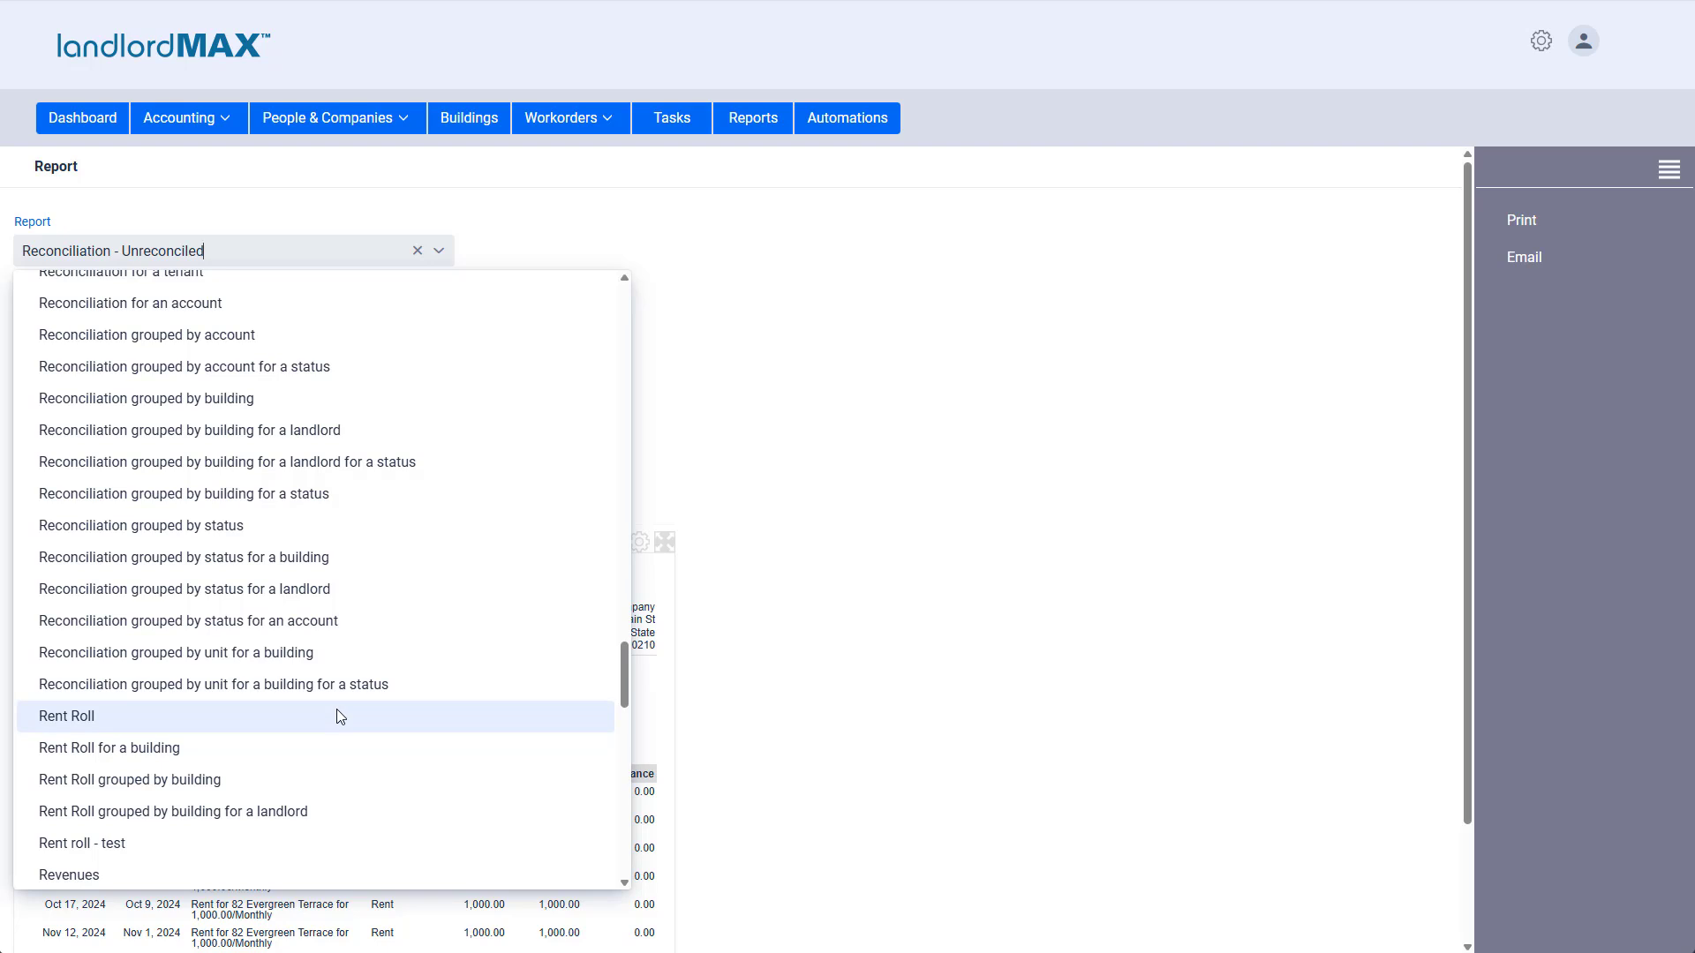
{"action": "scroll", "coordinate": [336, 708], "scroll_direction": "up", "scroll_amount": 1}
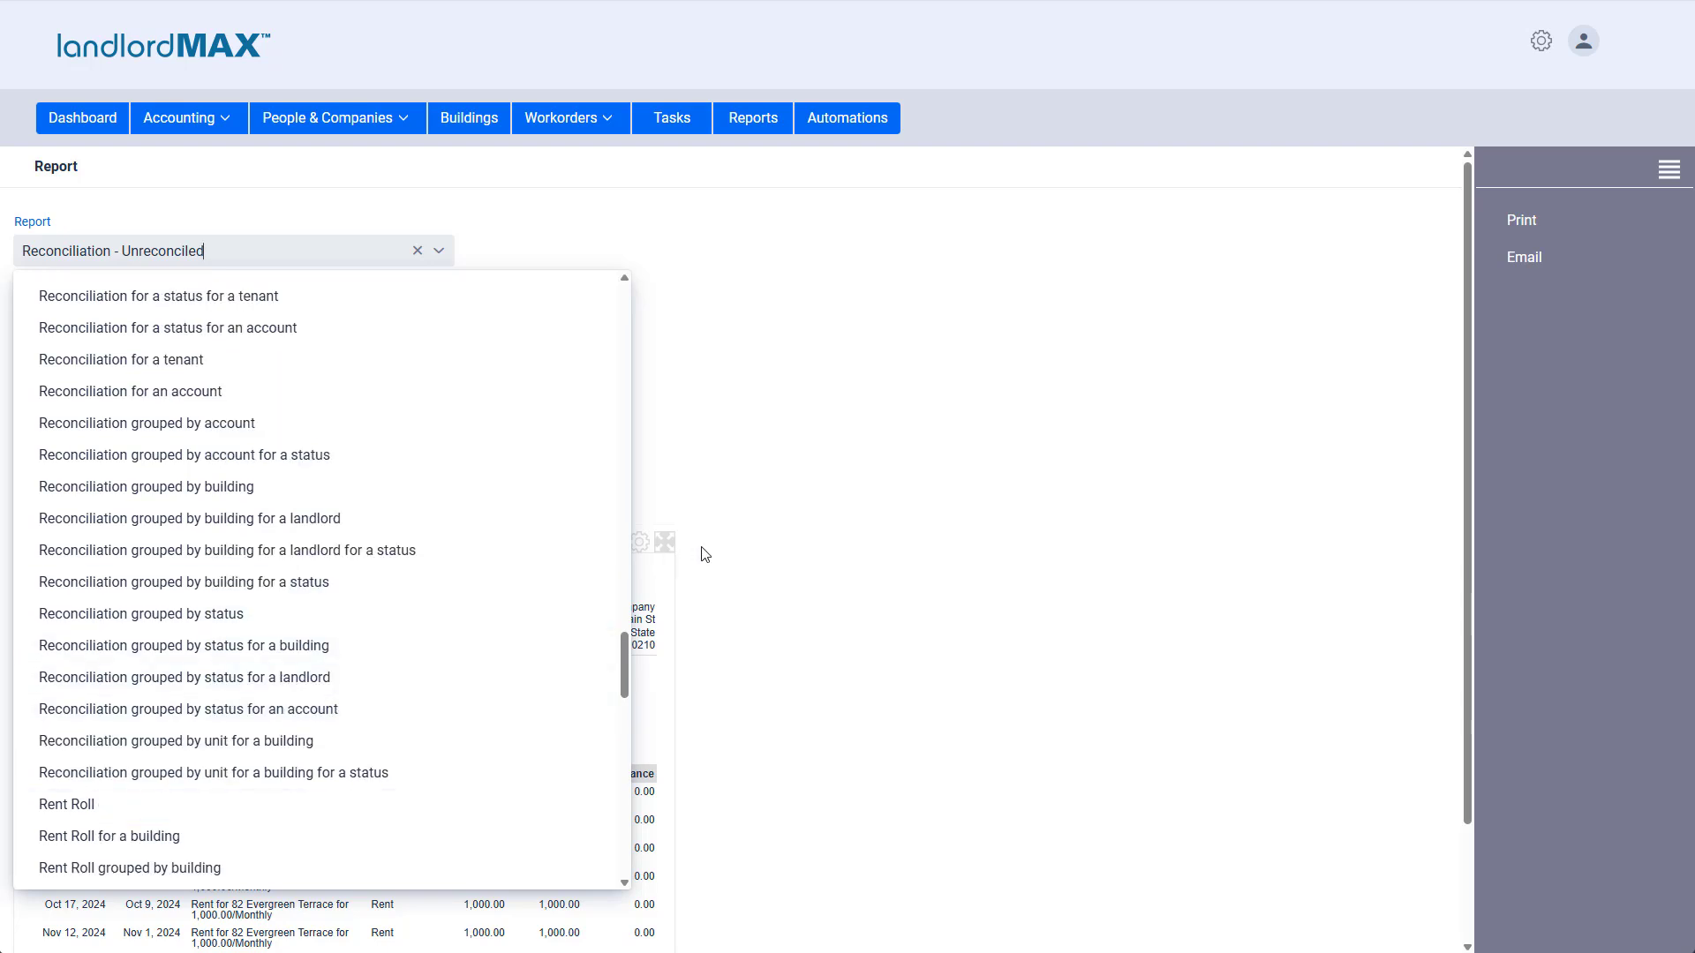
{"action": "left_click", "coordinate": [731, 537]}
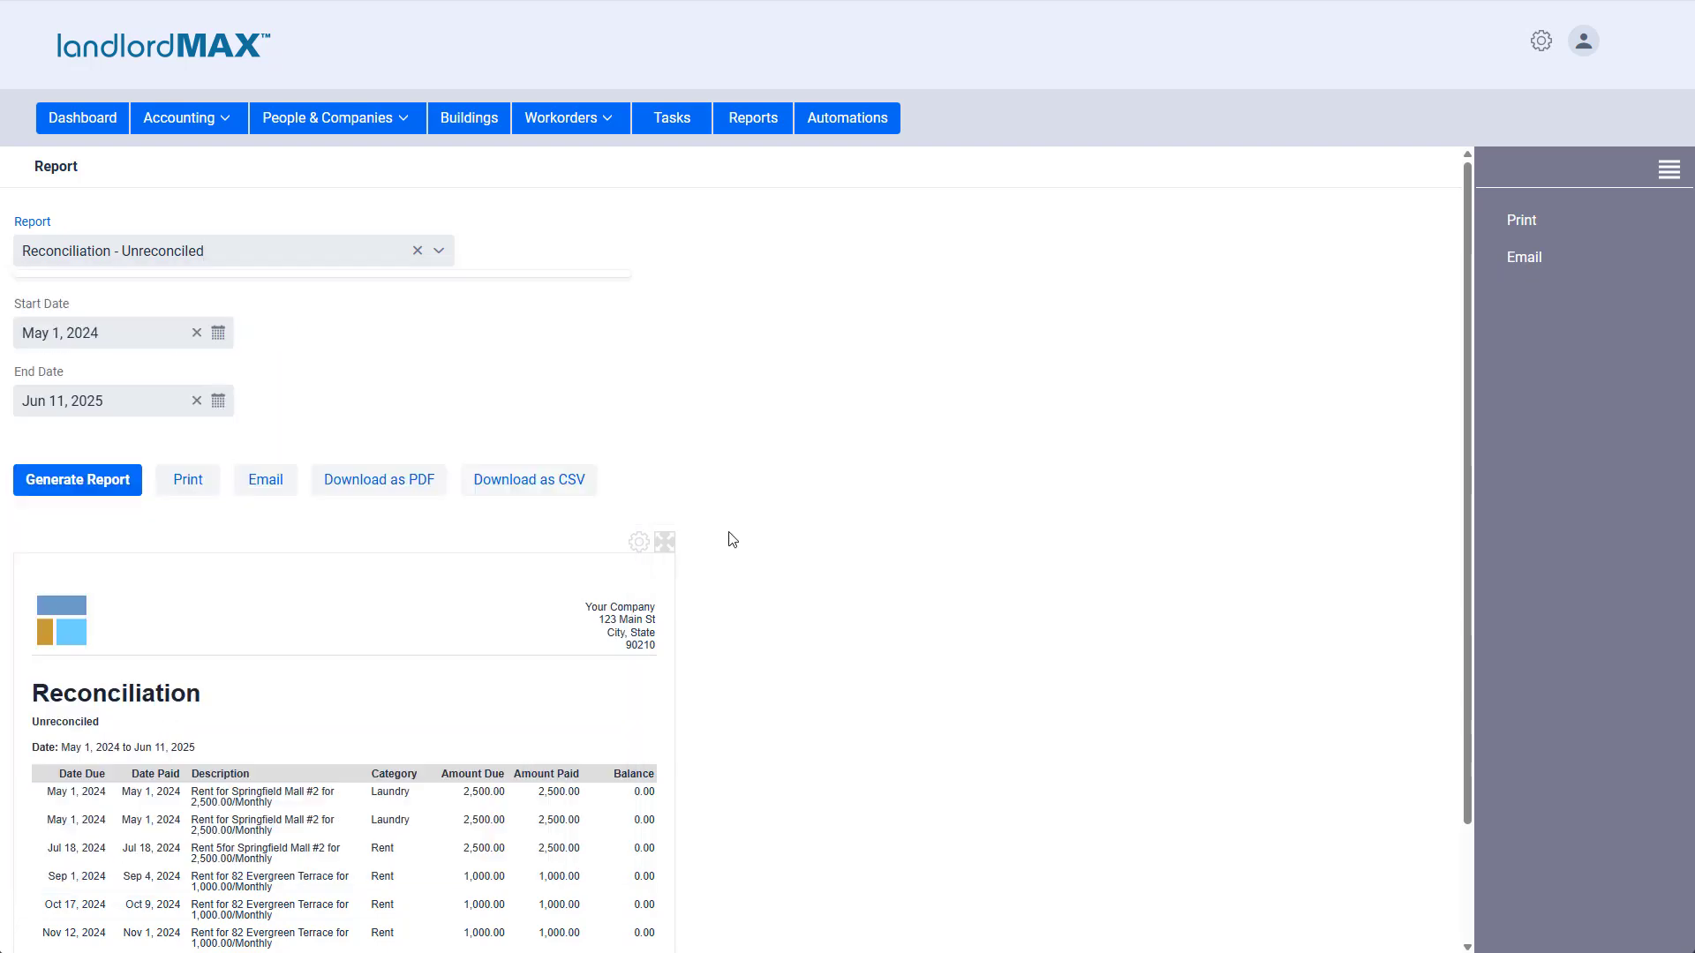